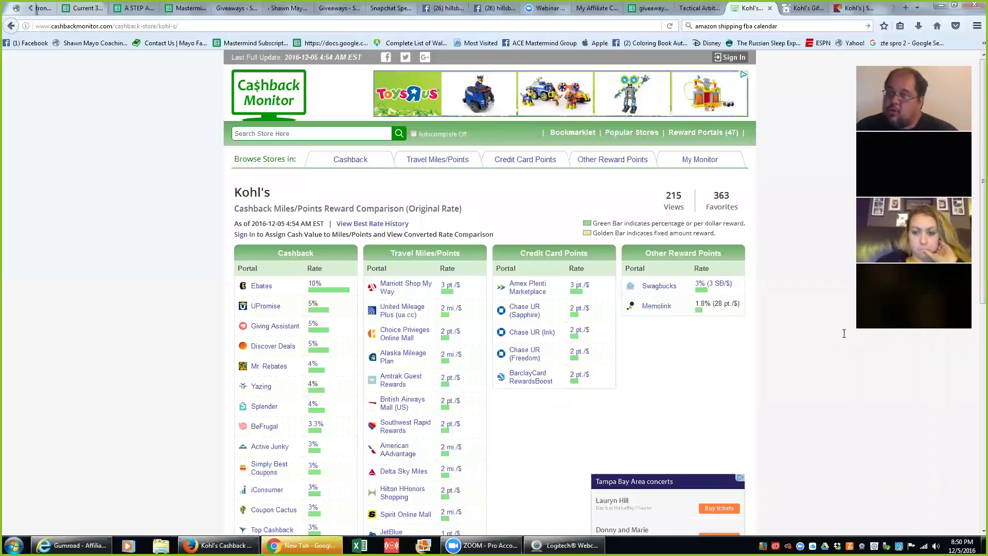
# Switch to the Tactical Arbitrage Product Search page and examine the three store price reduction fields.
pyautogui.click(708, 16)
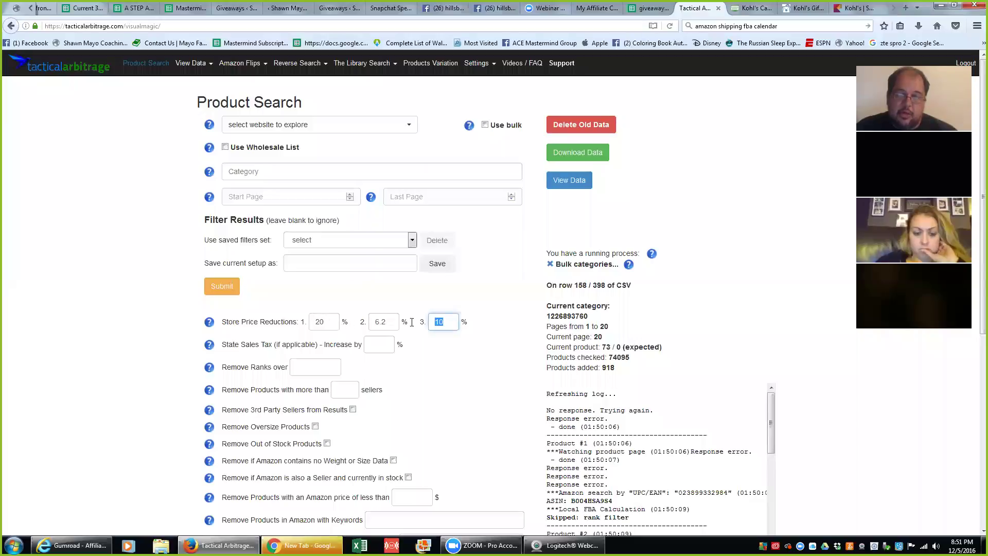
pyautogui.click(450, 322)
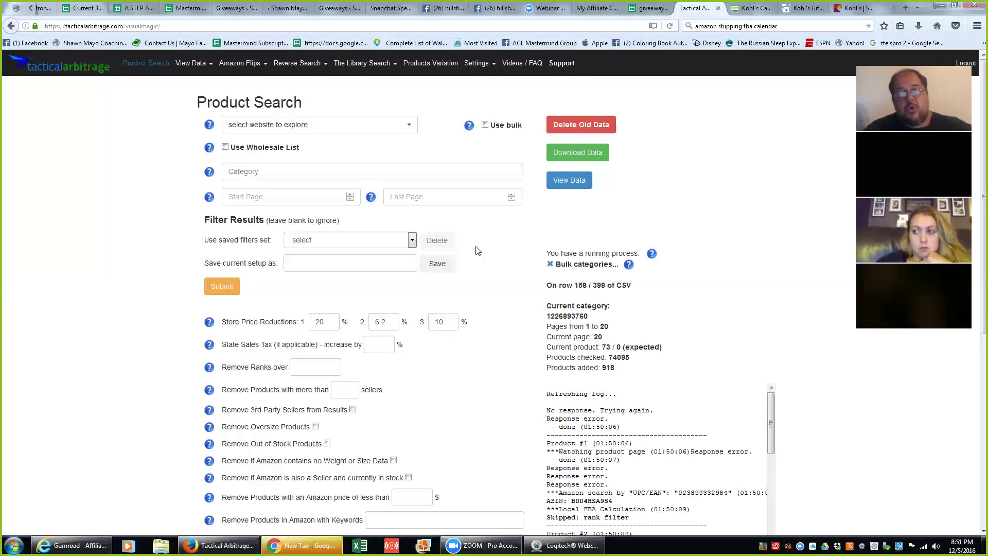
# Open the View Data page in a separate tab and look over its controls and first product matches.
pyautogui.click(198, 62)
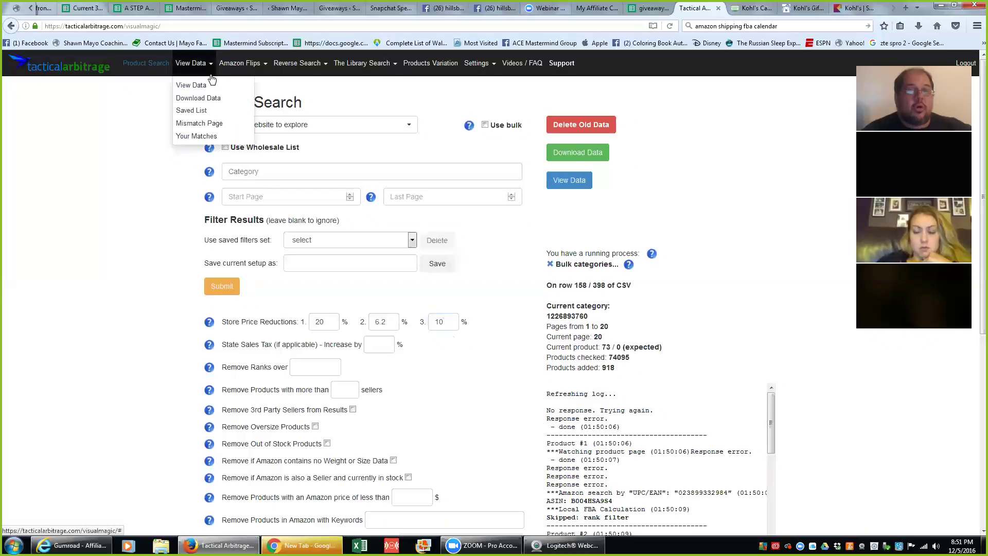
pyautogui.rightClick(210, 83)
pyautogui.click(257, 89)
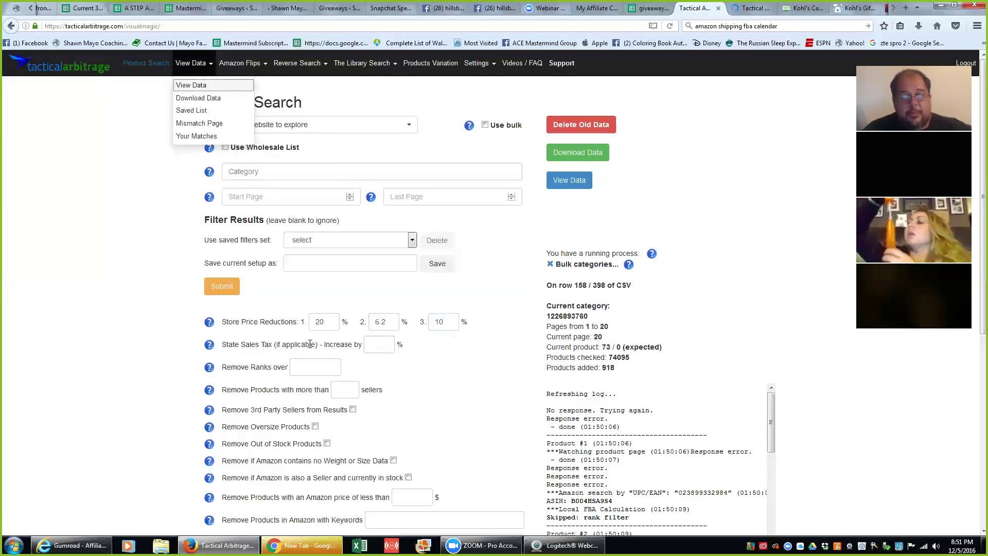
pyautogui.click(751, 8)
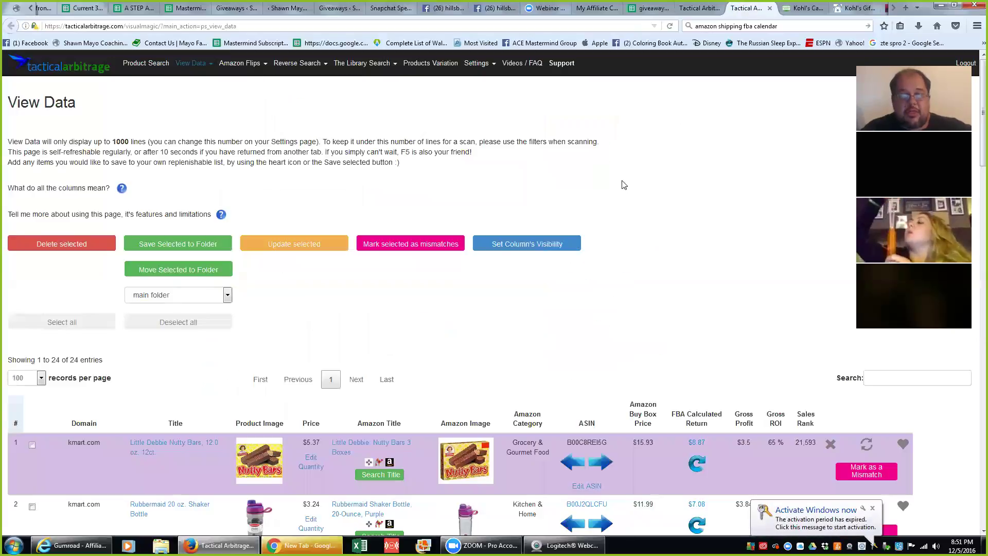
pyautogui.scroll(-2, 637, 228)
pyautogui.scroll(2, 638, 226)
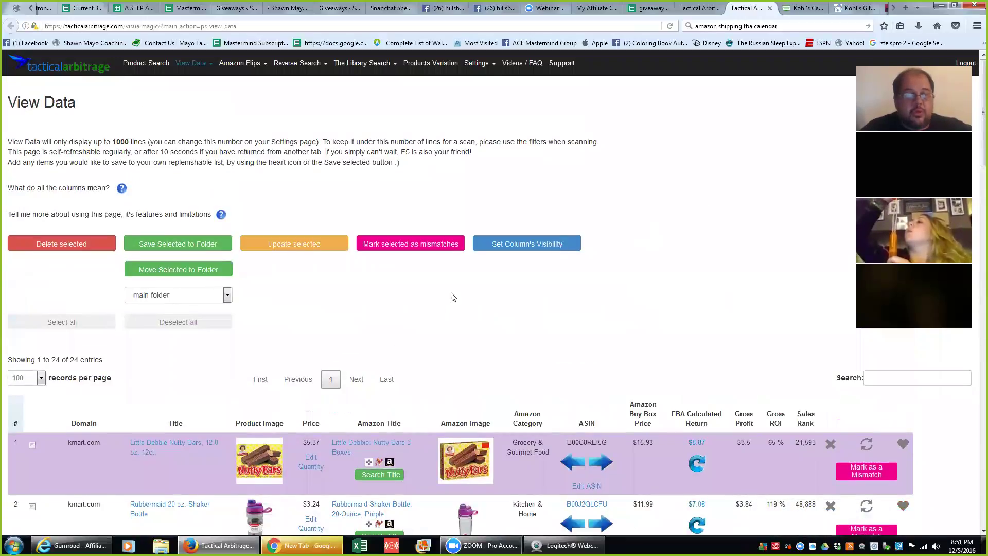
pyautogui.scroll(-1, 453, 294)
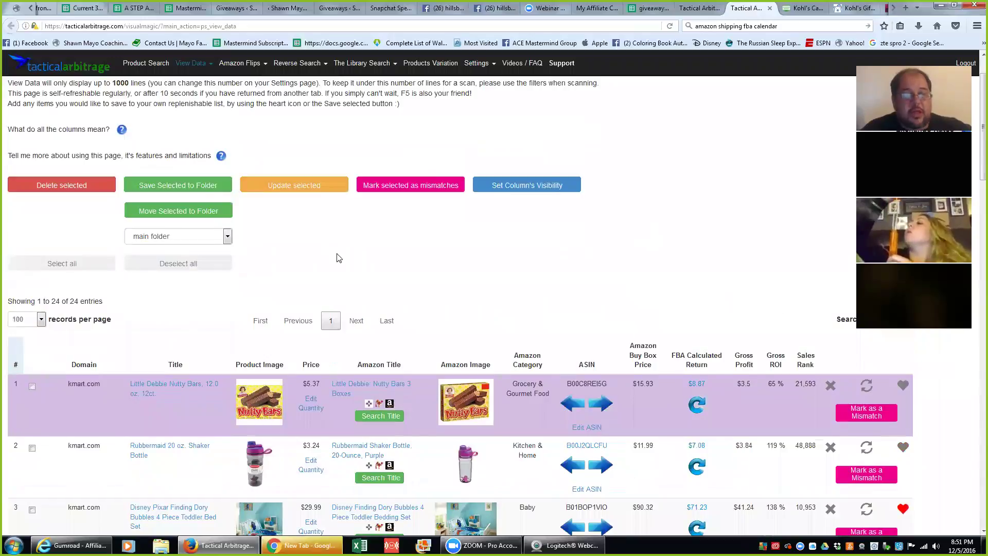
# Open the Saved List page and look over its update options and saved products.
pyautogui.click(206, 67)
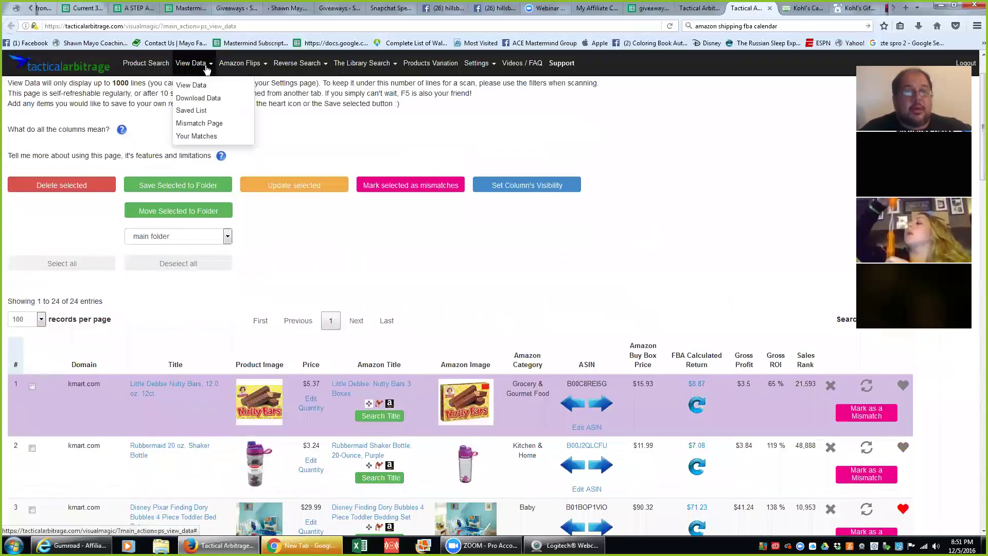
pyautogui.click(206, 111)
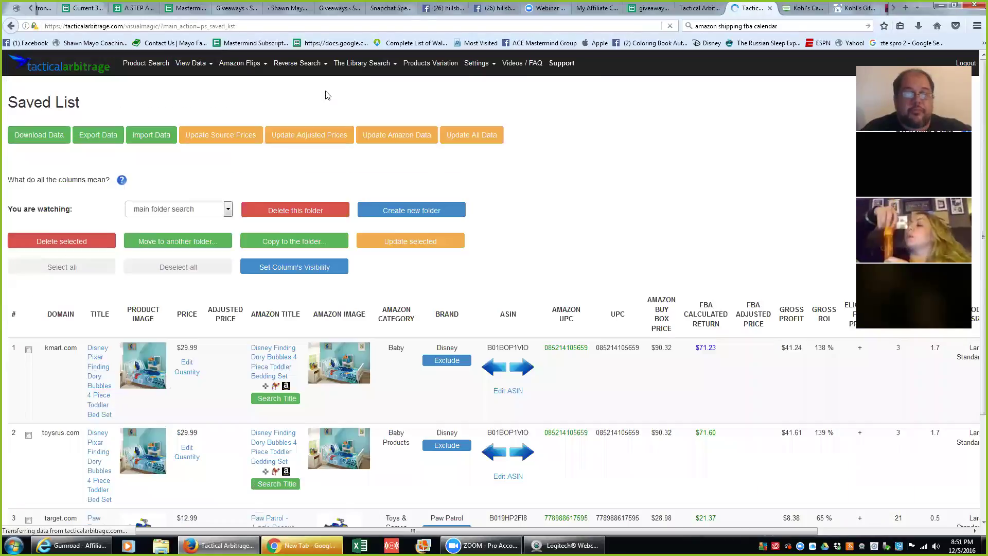
pyautogui.scroll(-3, 499, 278)
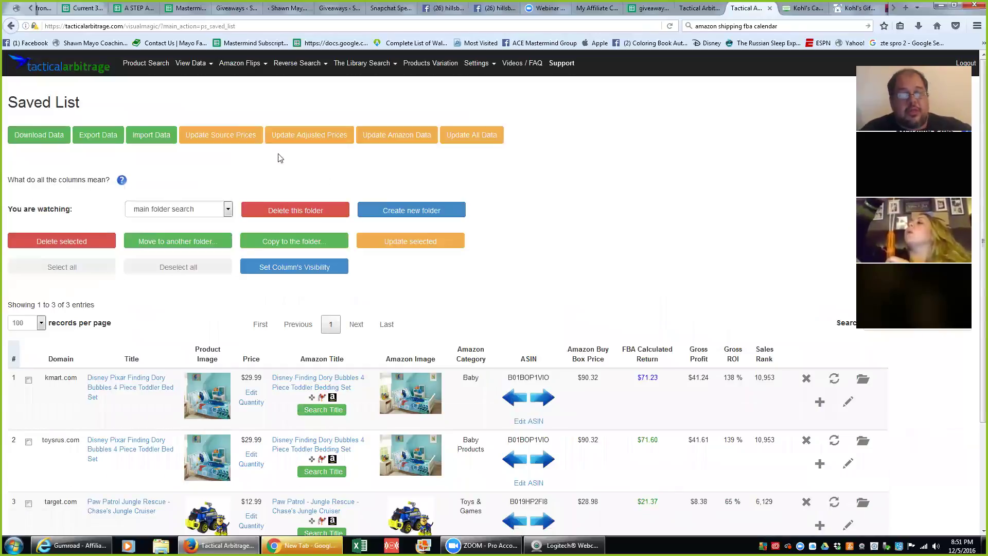
# Examine the Update Adjusted Prices options for store price adjustments and state sales tax, and cancel without updating.
pyautogui.click(321, 138)
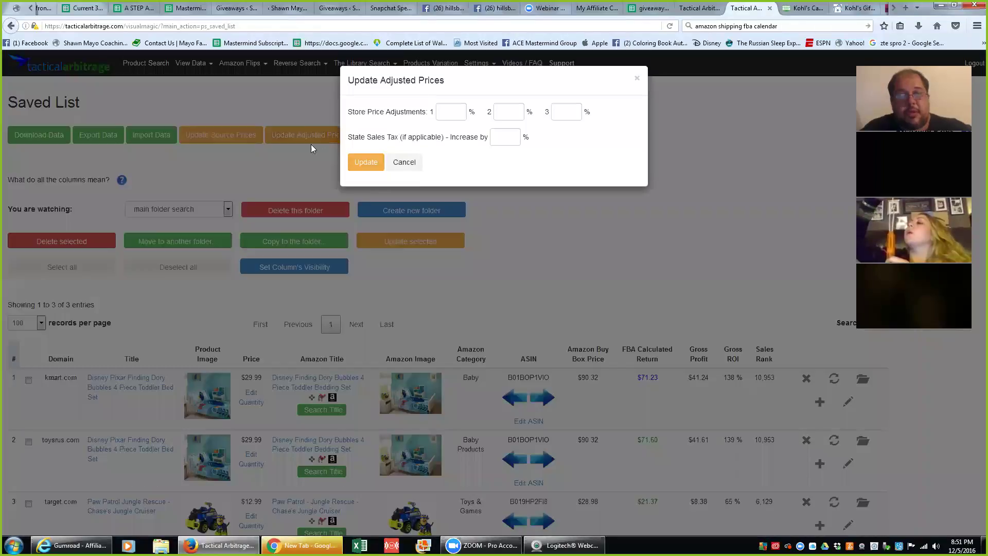
pyautogui.click(441, 113)
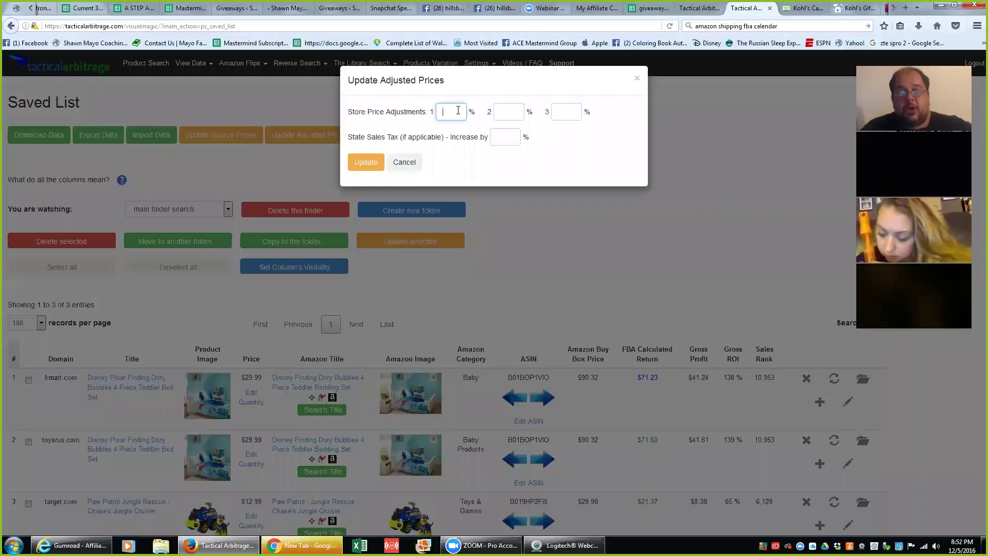
pyautogui.click(409, 164)
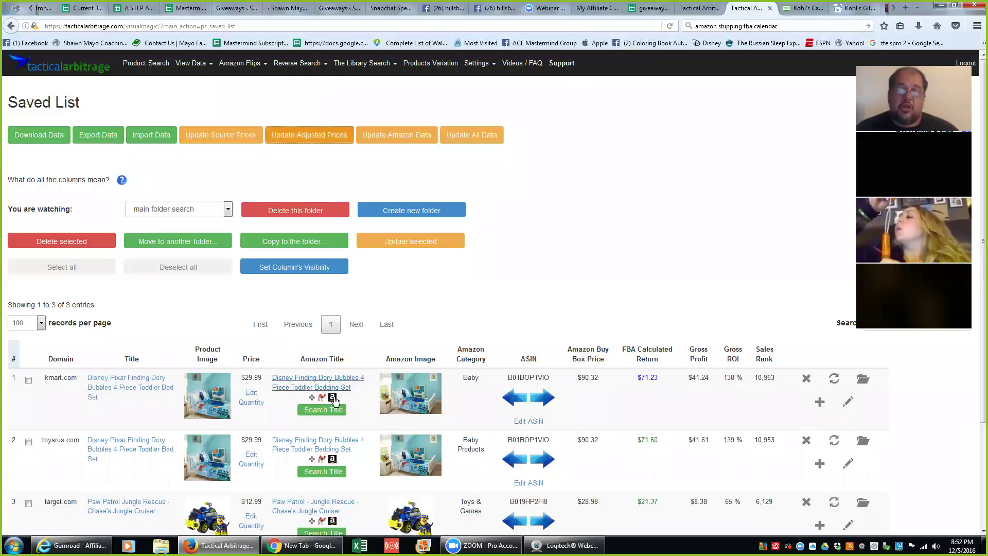
# Revisit the Product Search page and its data views, and return to the Saved List.
pyautogui.rightClick(337, 164)
pyautogui.click(700, 8)
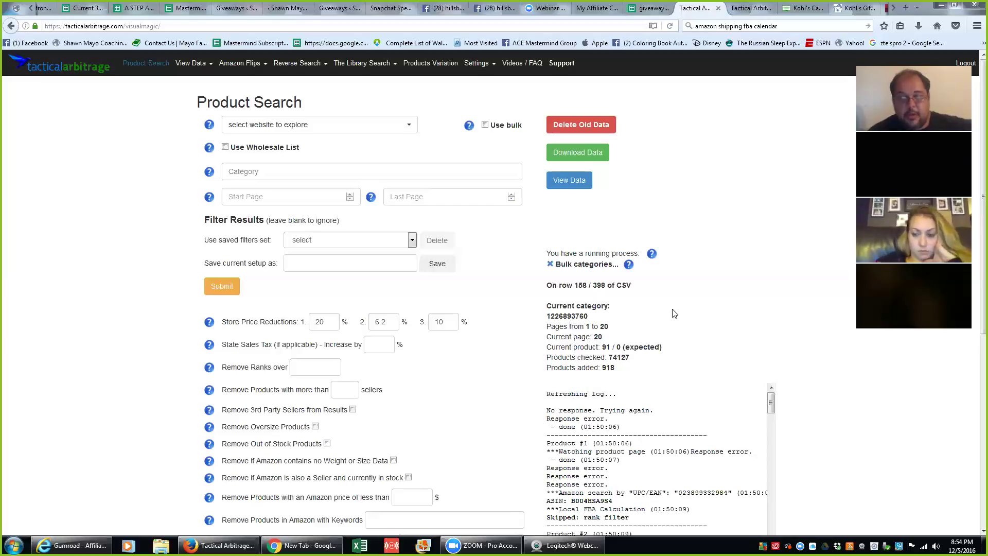
pyautogui.click(239, 63)
pyautogui.click(206, 64)
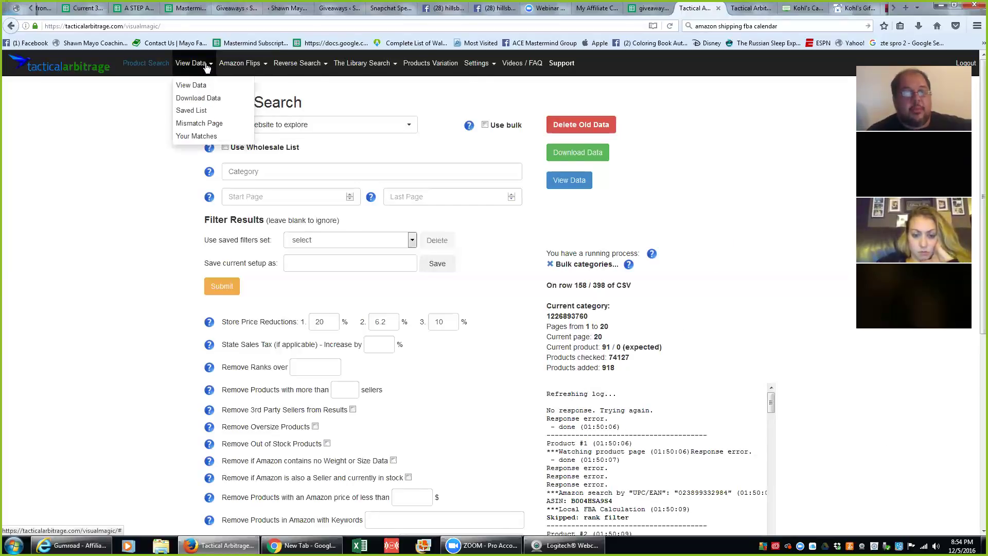
pyautogui.click(140, 138)
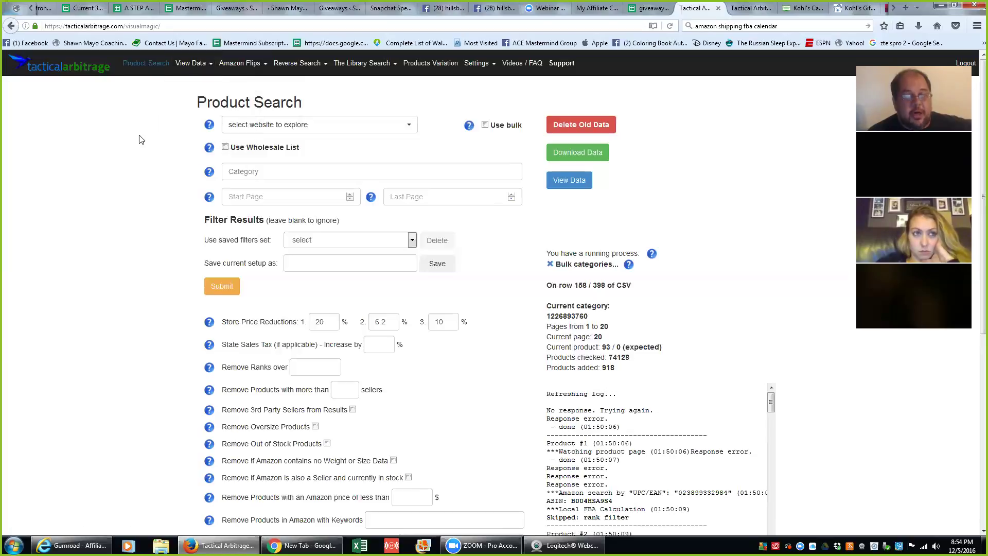
pyautogui.click(195, 65)
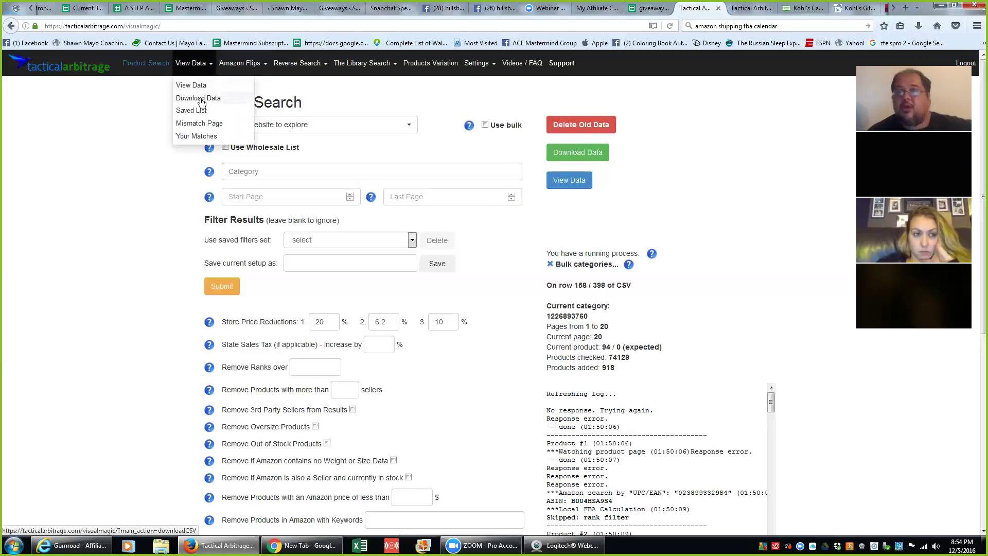
pyautogui.click(191, 110)
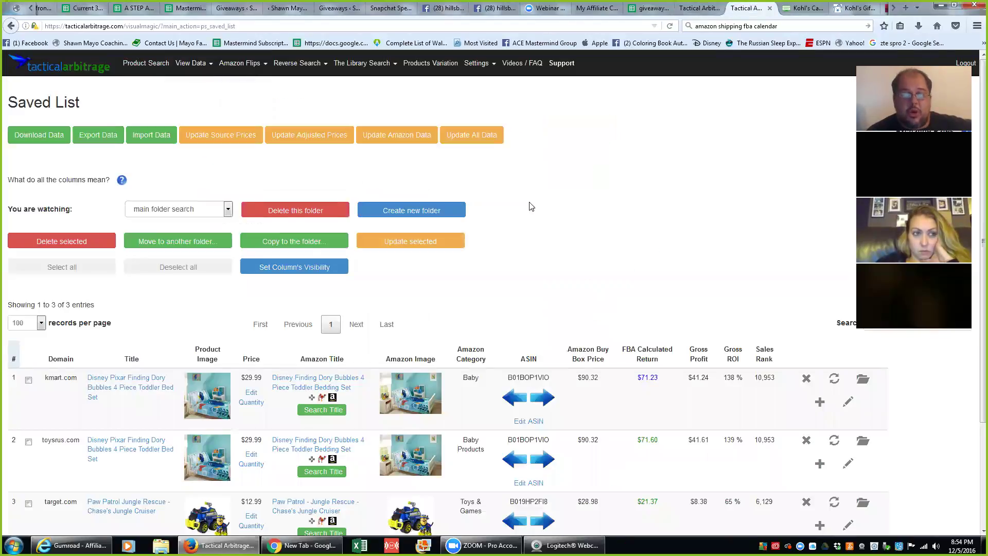
# Open the scan results on the View Data page in a new tab.
pyautogui.click(246, 66)
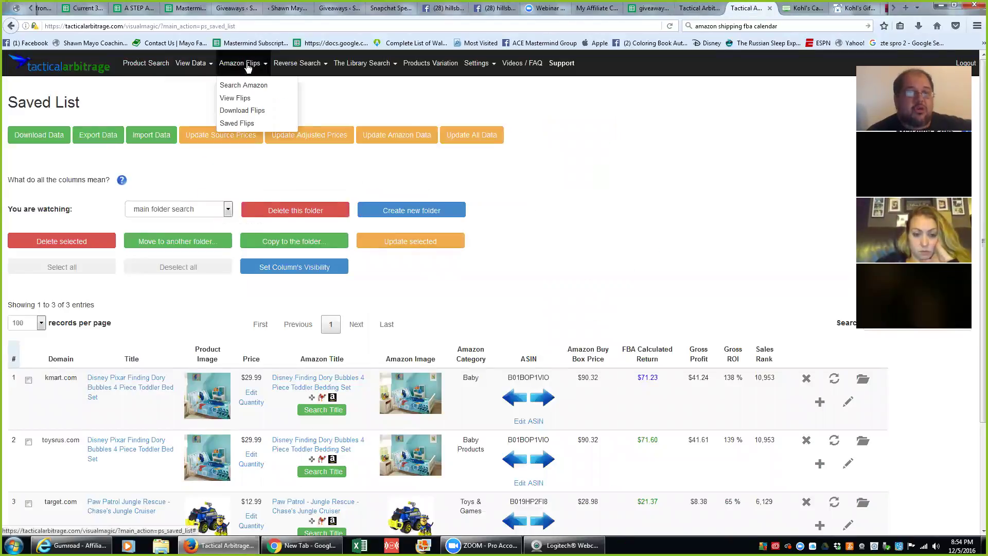
pyautogui.click(208, 69)
pyautogui.click(198, 85)
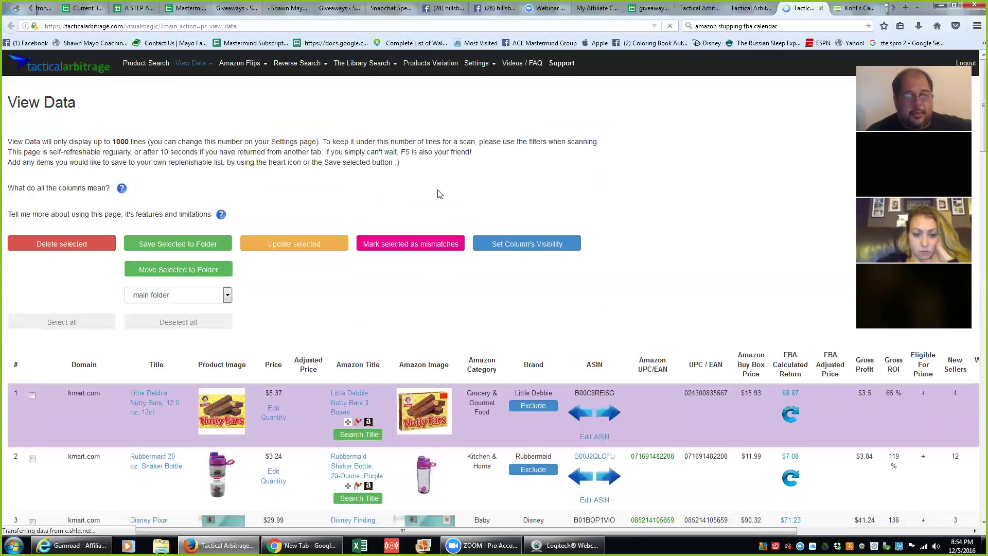
# Mark the harborfreight.com alarm set, kmart.com folding fence, sears.com stapler and basspro.com sharpening stone rows as mismatches.
pyautogui.scroll(-2, 468, 218)
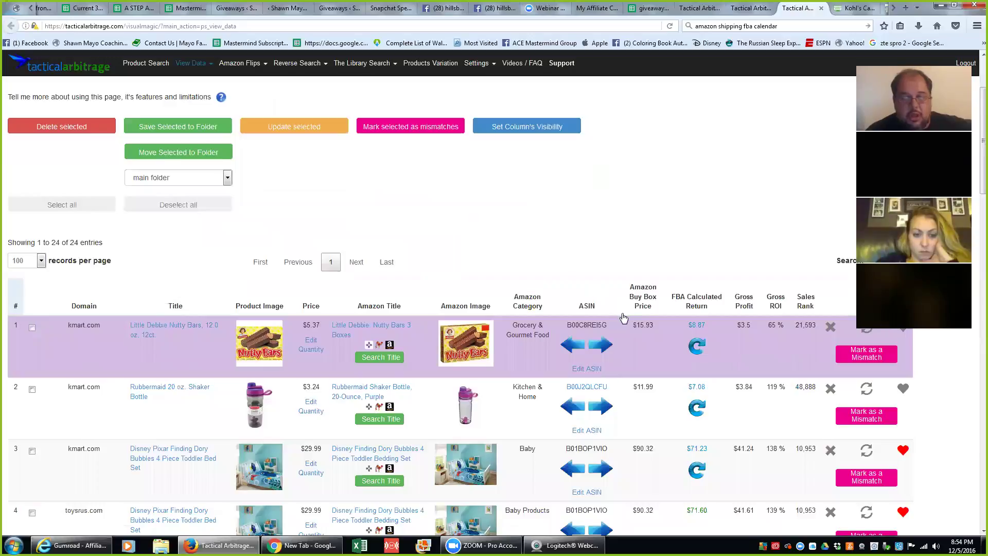
pyautogui.scroll(-4, 697, 379)
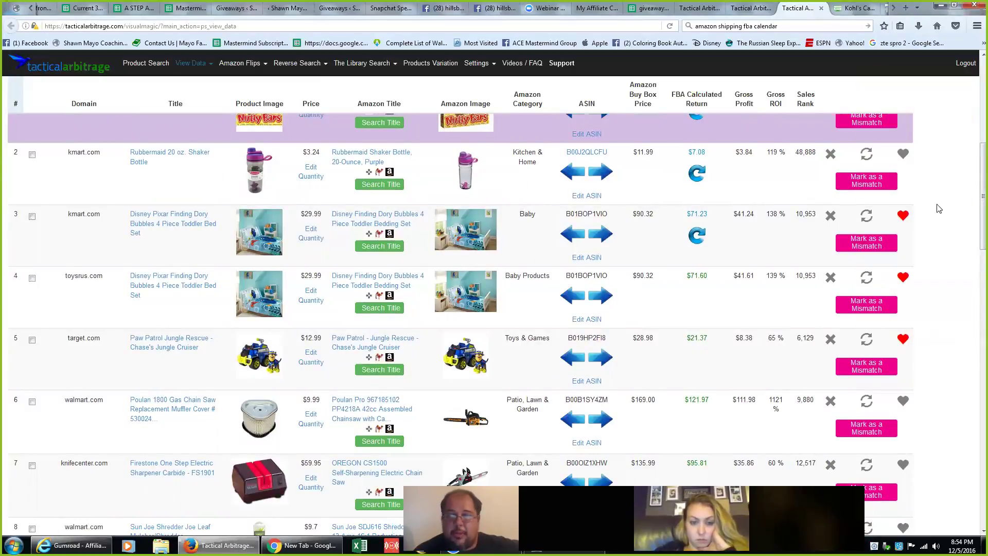
pyautogui.scroll(-4, 937, 216)
pyautogui.scroll(-2, 934, 226)
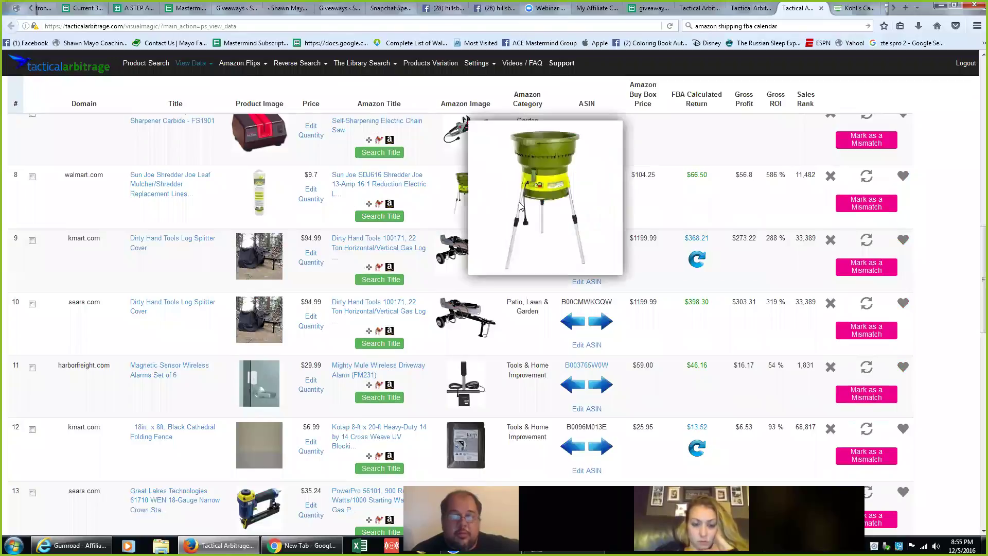
pyautogui.scroll(-3, 685, 283)
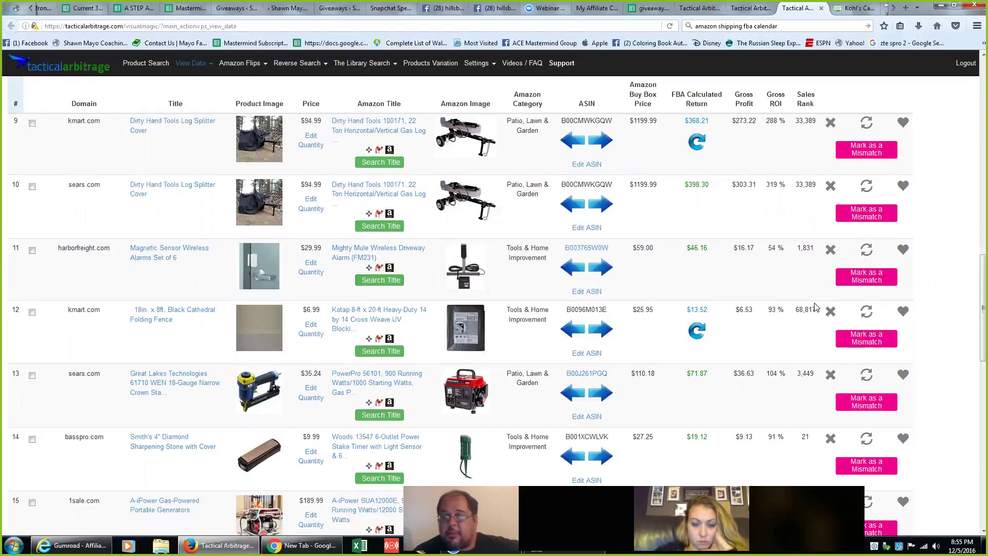
pyautogui.click(874, 282)
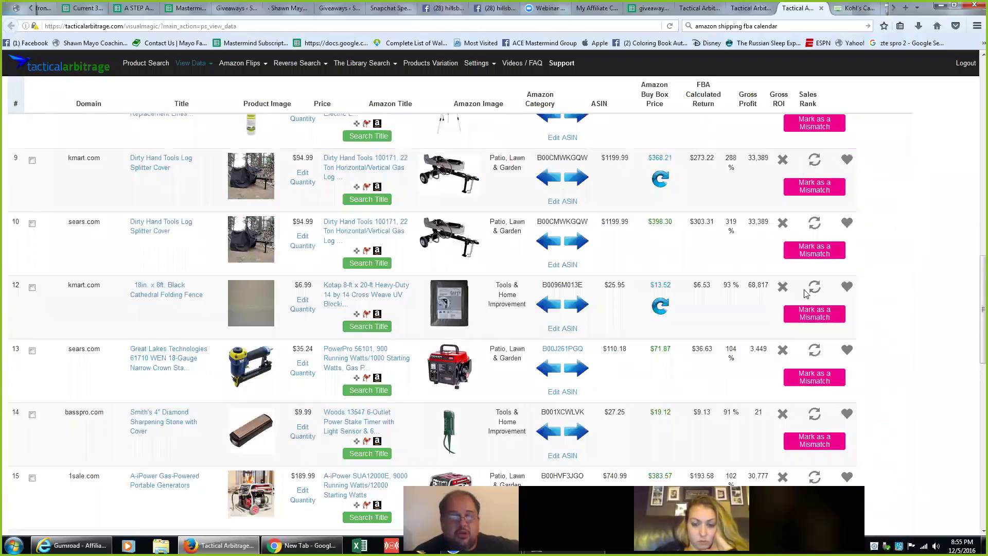
pyautogui.click(811, 317)
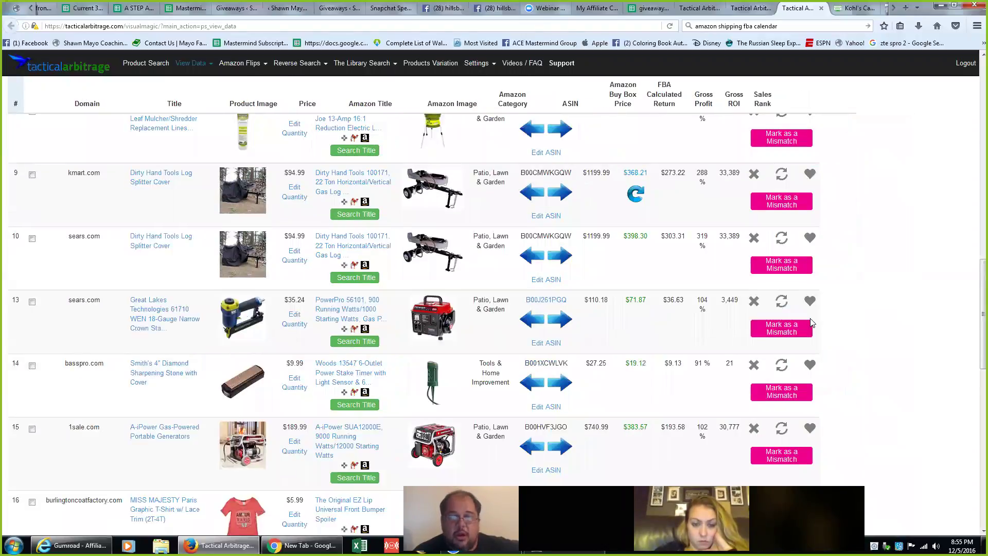
pyautogui.click(800, 332)
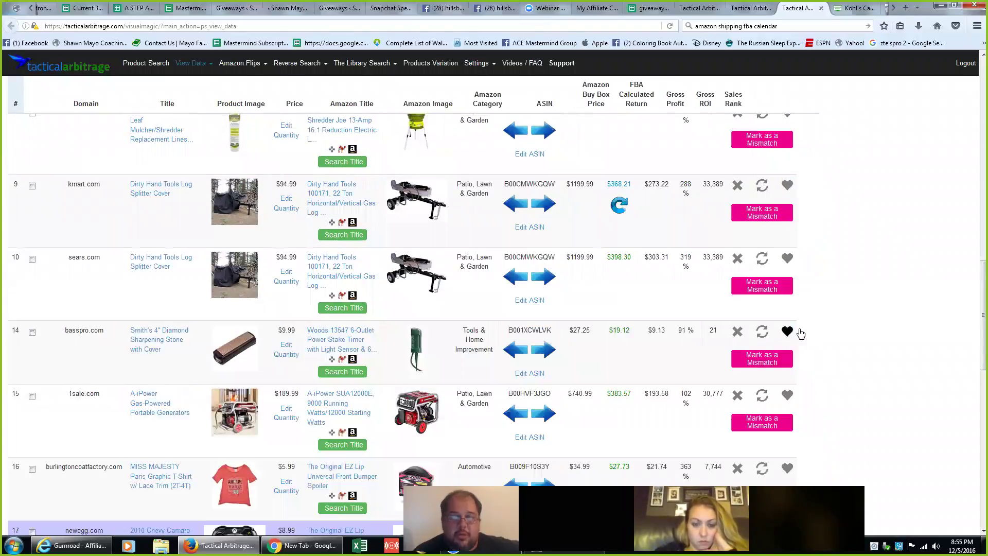
pyautogui.click(765, 359)
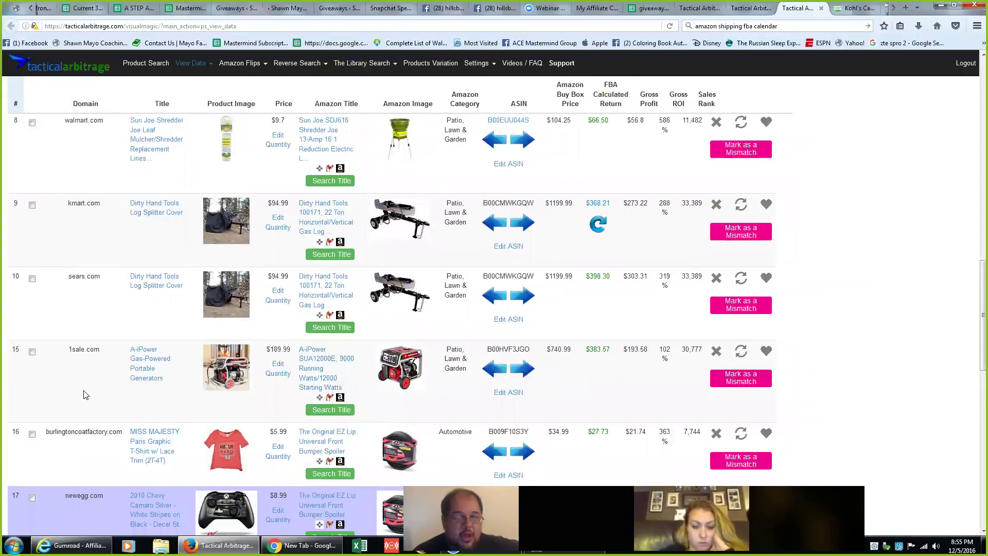
# Mark both rows wrongly matched to the EZ Lip bumper spoiler, from burlingtoncoatfactory.com and newegg.com, as mismatches.
pyautogui.scroll(-3, 466, 396)
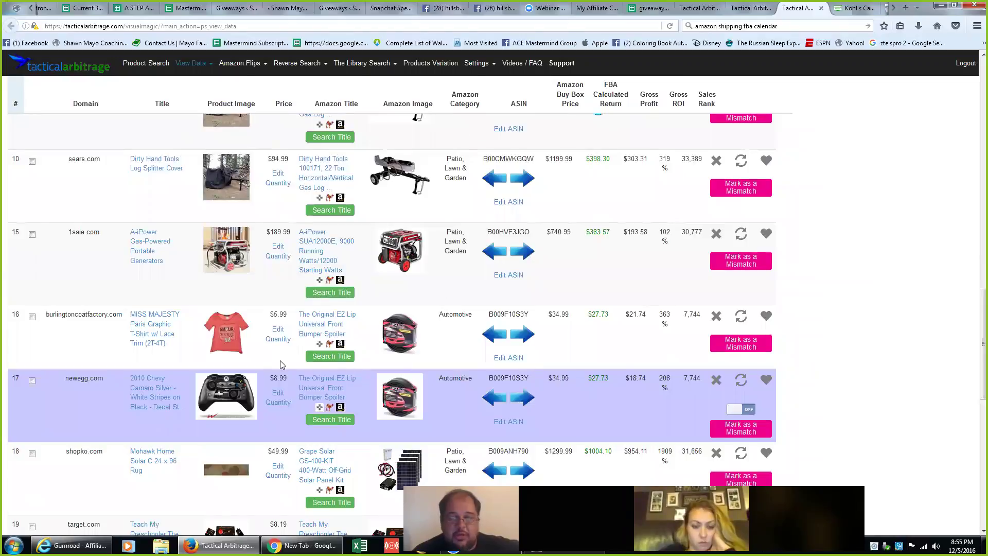
pyautogui.moveTo(393, 346)
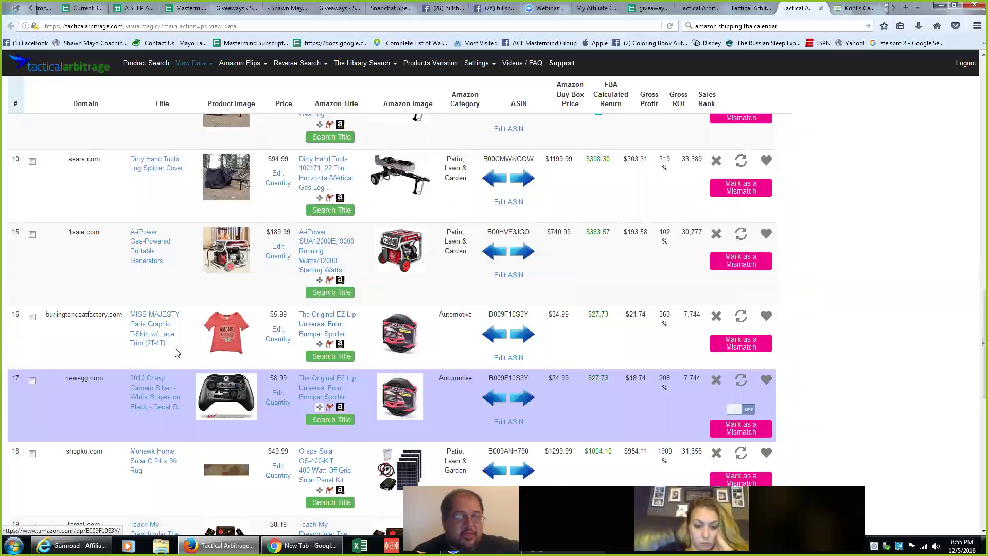
pyautogui.moveTo(250, 355)
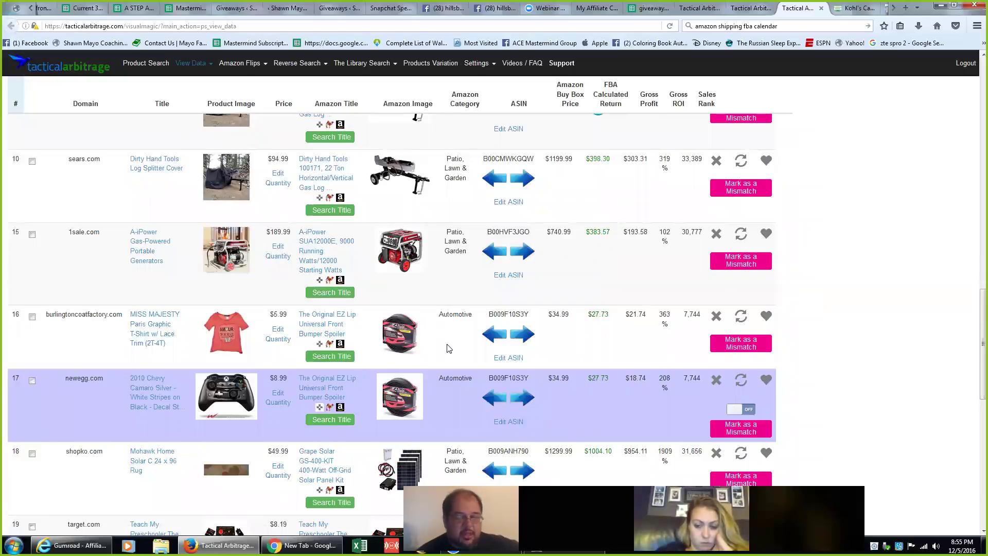
pyautogui.click(763, 349)
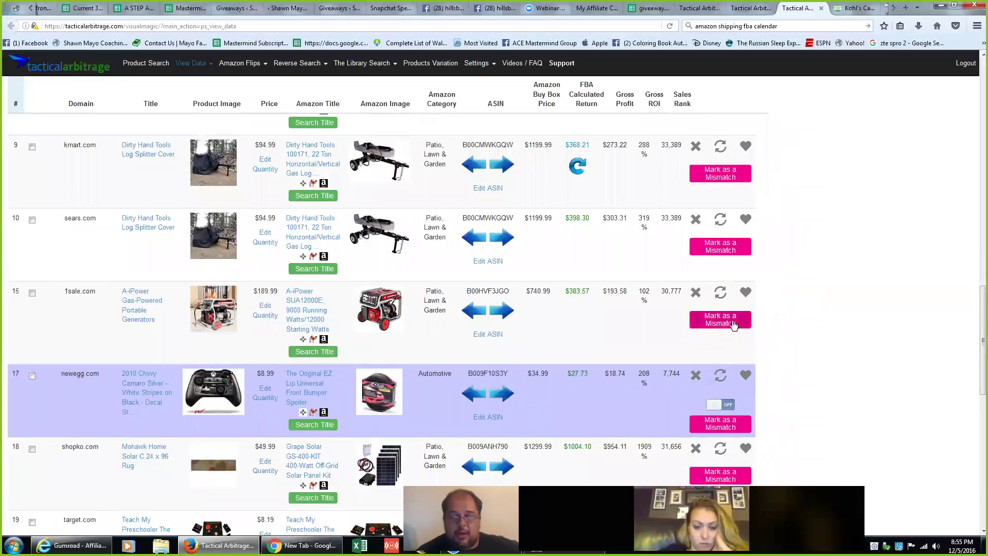
pyautogui.click(718, 423)
# Mark the shopko.com rug matched to a solar panel kit and the homedepot.com grass rug matched to a mower as mismatches.
pyautogui.scroll(-2, 719, 360)
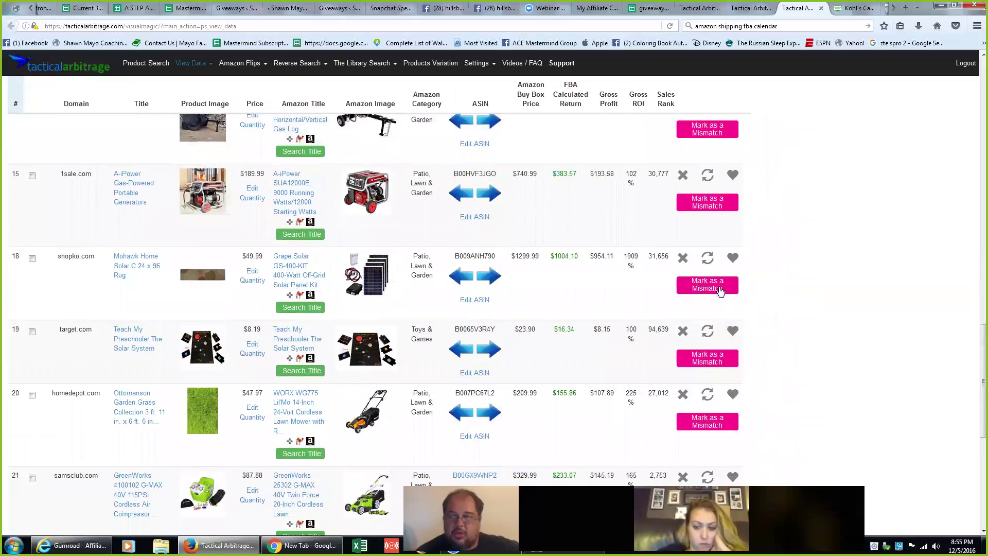
pyautogui.click(719, 288)
pyautogui.scroll(-2, 746, 283)
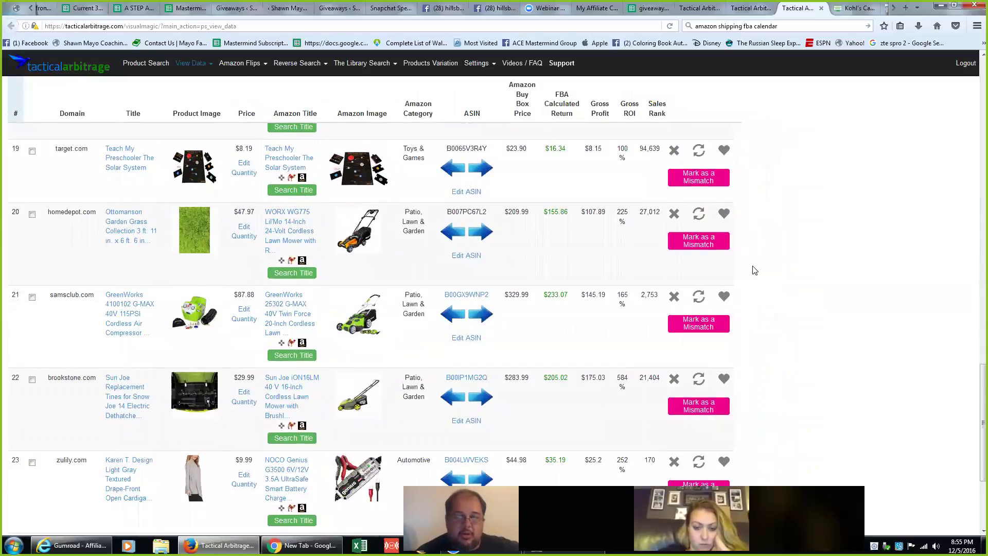
pyautogui.click(709, 247)
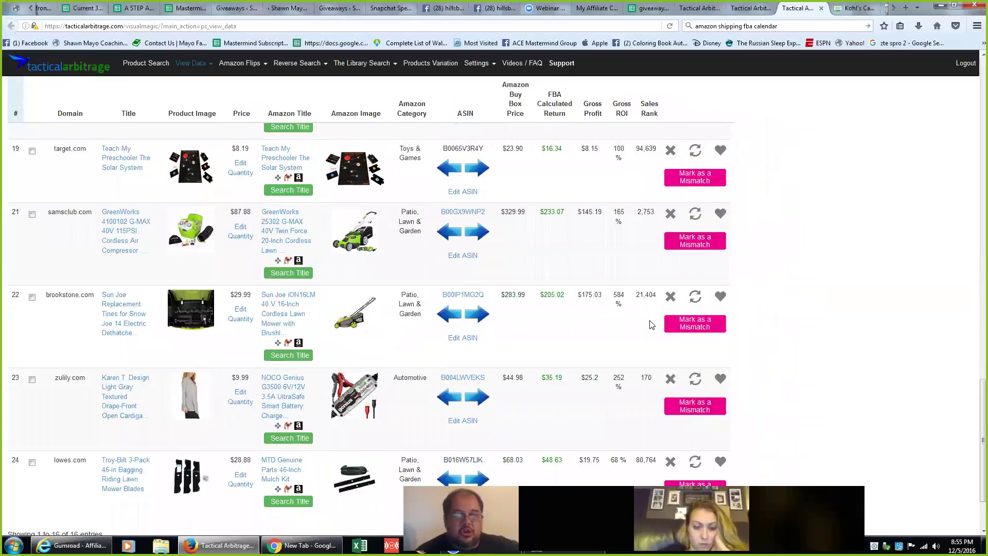
# Mark the zulily.com cardigan row and the kmart.com and sears.com log splitter cover rows as mismatches.
pyautogui.scroll(-2, 483, 330)
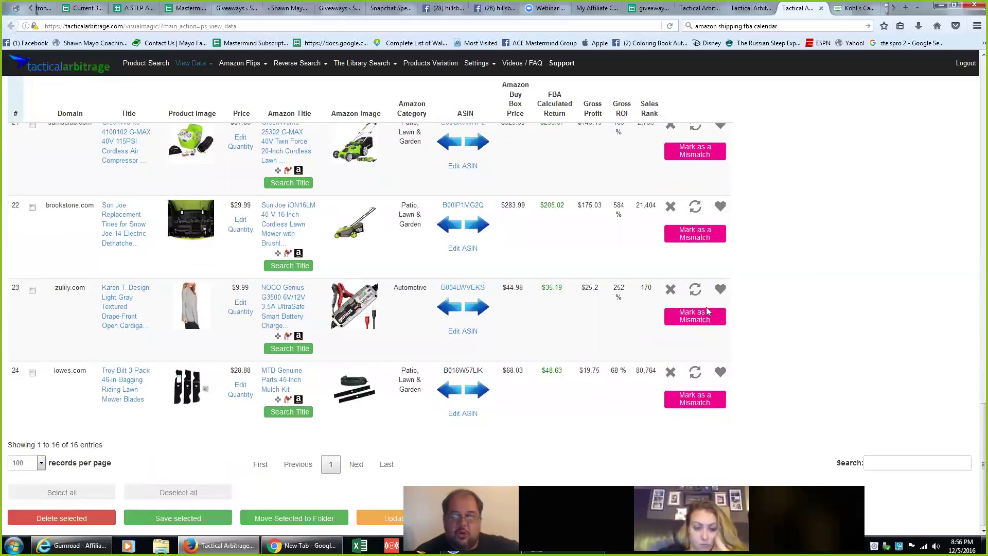
pyautogui.click(712, 312)
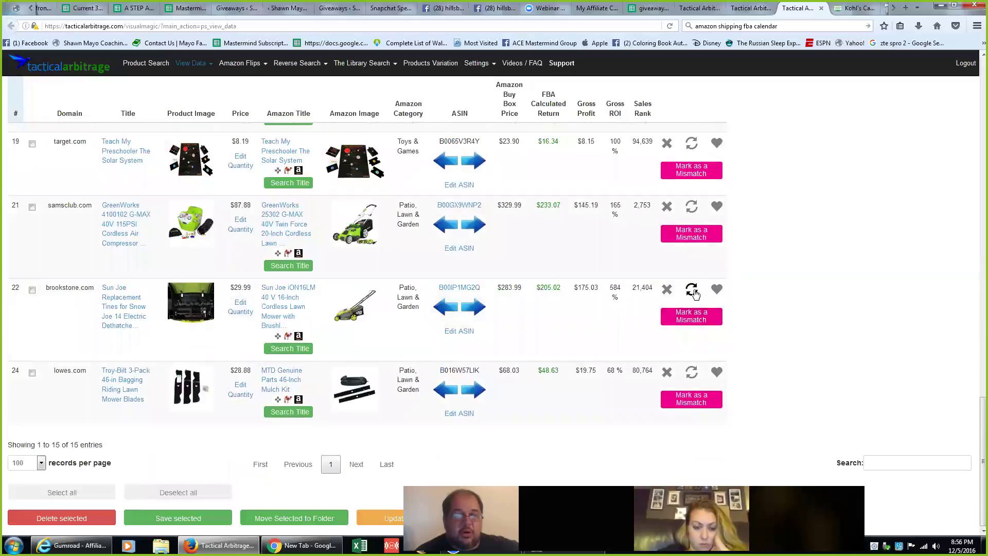
pyautogui.scroll(5, 693, 291)
pyautogui.scroll(3, 669, 329)
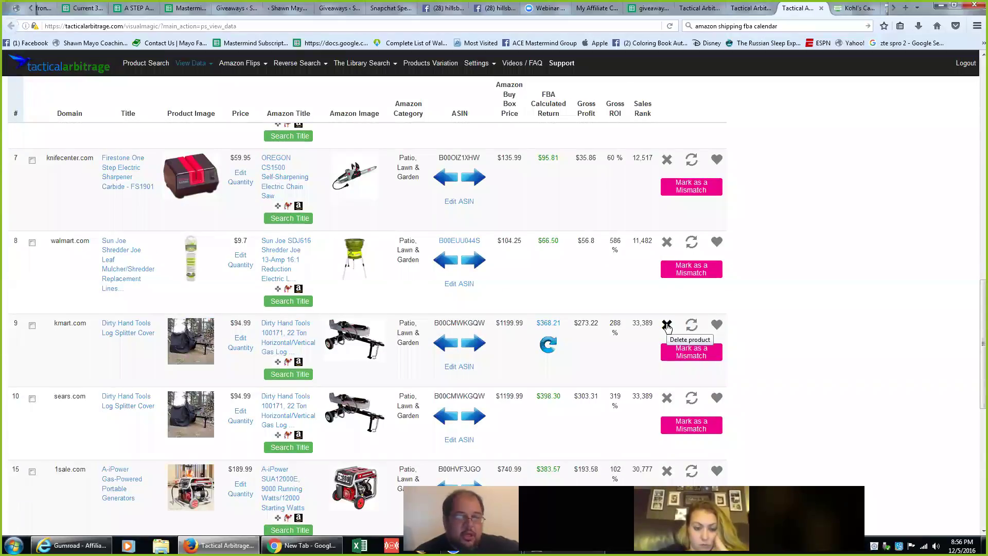
pyautogui.click(691, 355)
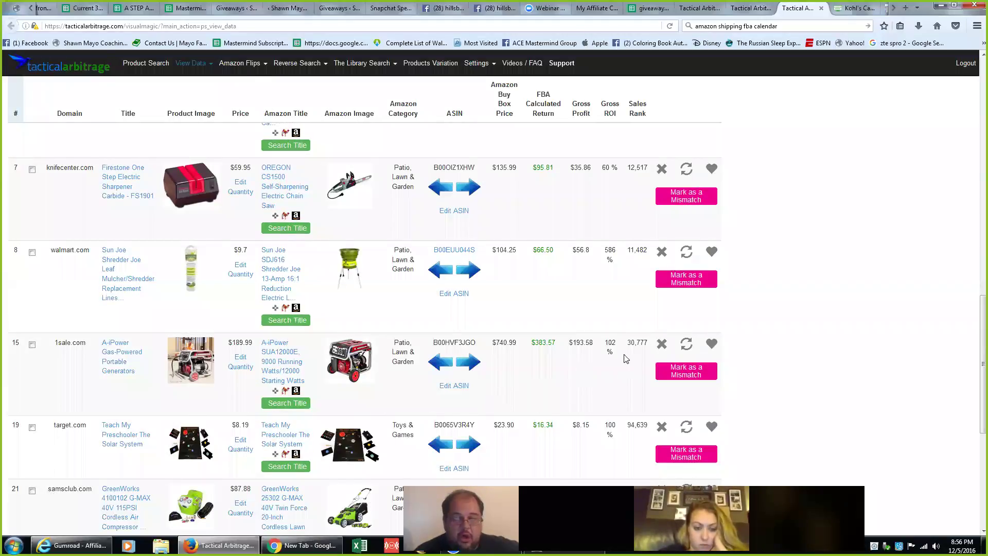
# Delete the 1sale.com A-iPower generator row and mark the samsclub.com air compressor matched to a lawn mower as a mismatch.
pyautogui.click(662, 345)
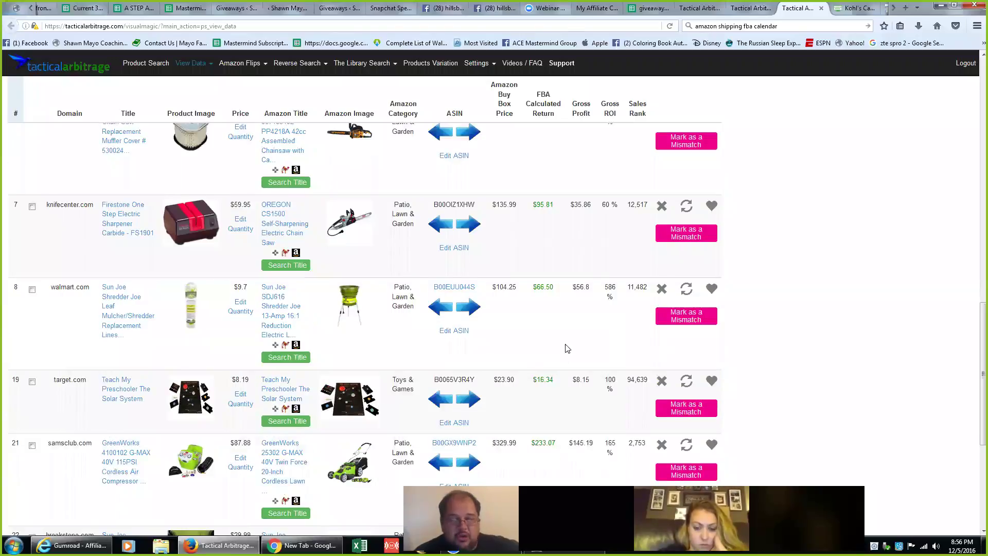
pyautogui.scroll(-5, 626, 357)
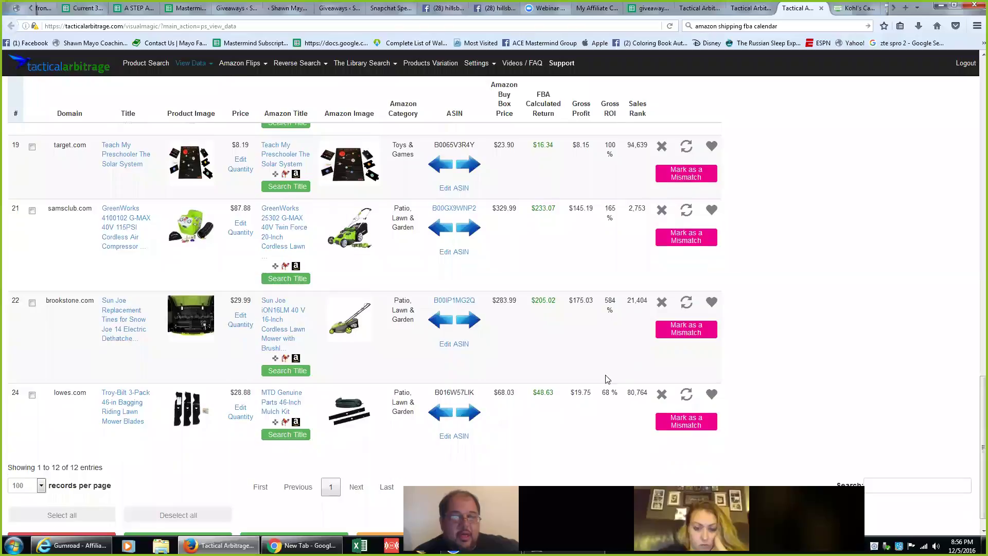
pyautogui.click(678, 238)
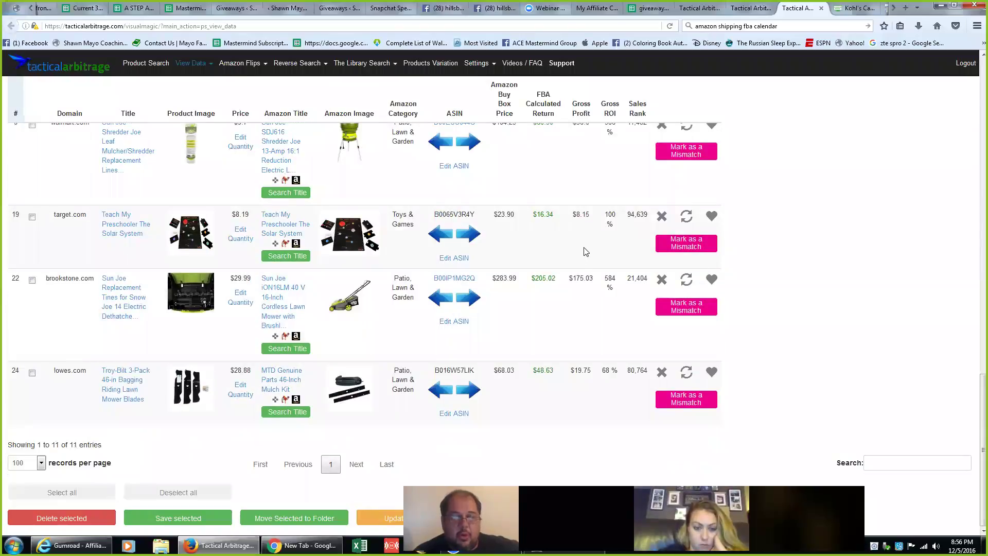
# Mark the knifecenter.com Firestone sharpener matched to the OREGON electric chain saw as a mismatch.
pyautogui.scroll(15, 504, 261)
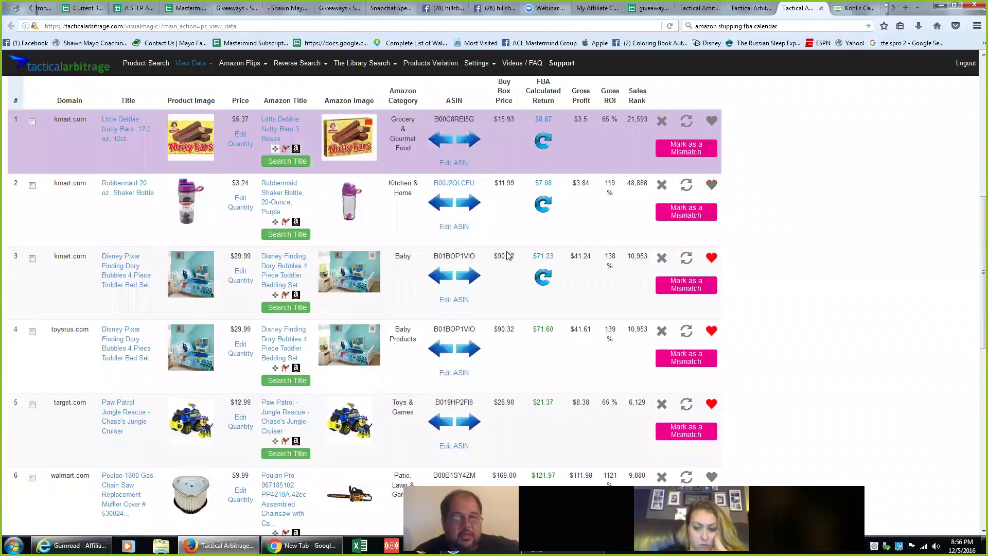
pyautogui.scroll(-15, 507, 254)
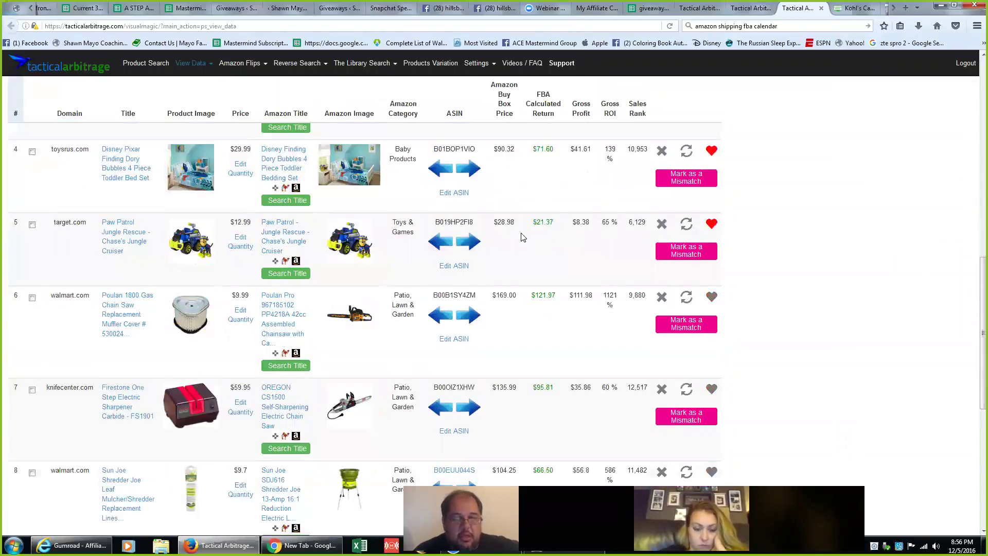
pyautogui.scroll(-5, 550, 225)
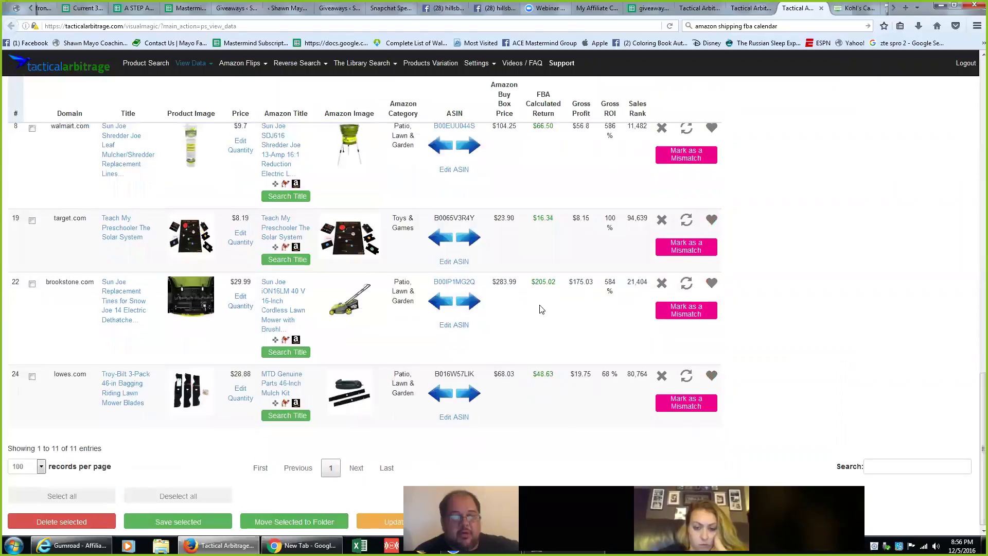
pyautogui.scroll(9, 535, 266)
pyautogui.scroll(-6, 360, 257)
pyautogui.moveTo(232, 250)
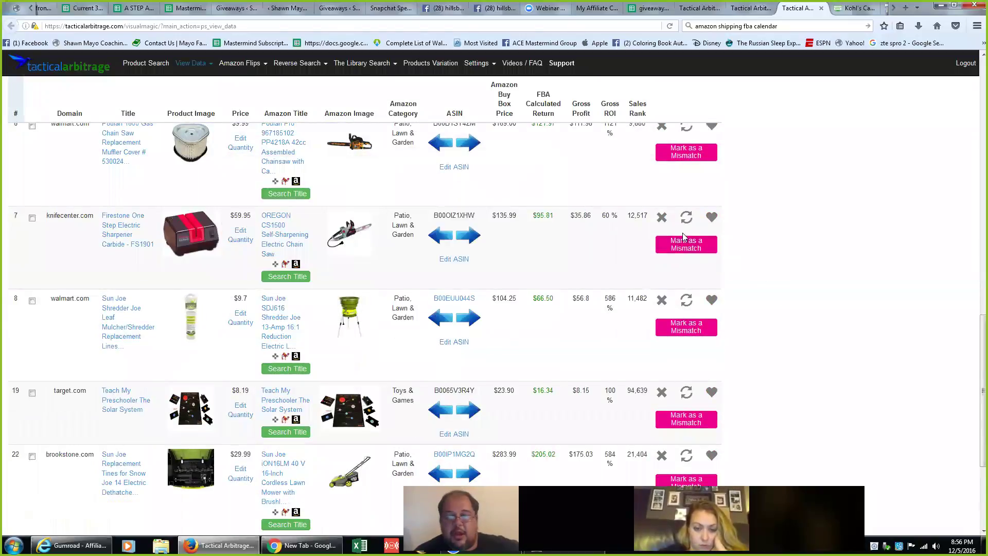
pyautogui.click(672, 249)
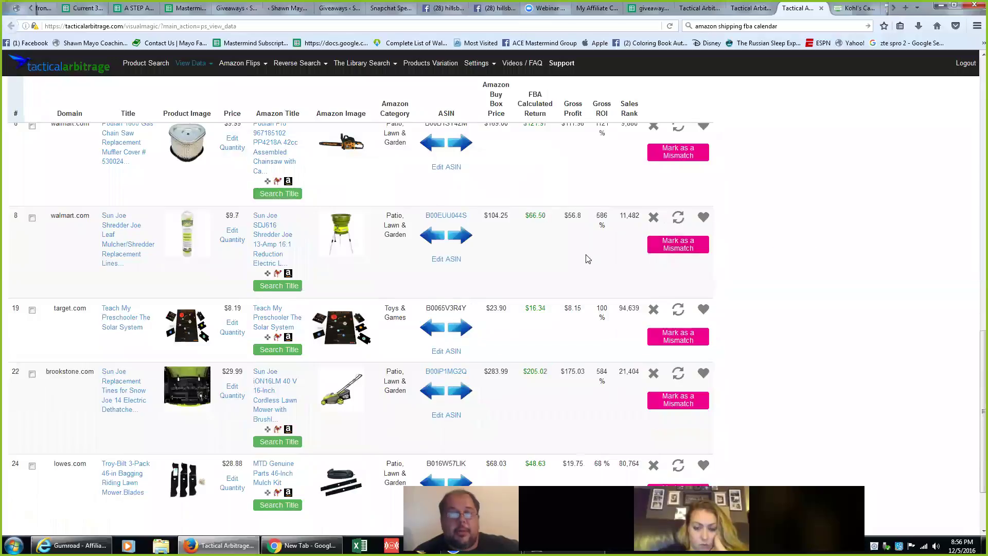
# Close the Saved List and View Data pages and return to the Product Search page.
pyautogui.click(731, 9)
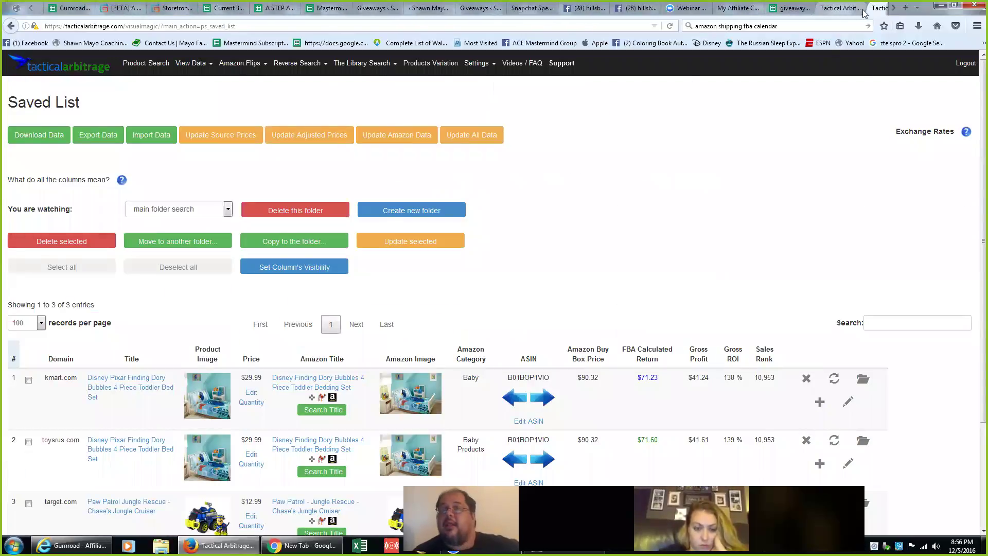
pyautogui.scroll(-3, 844, 10)
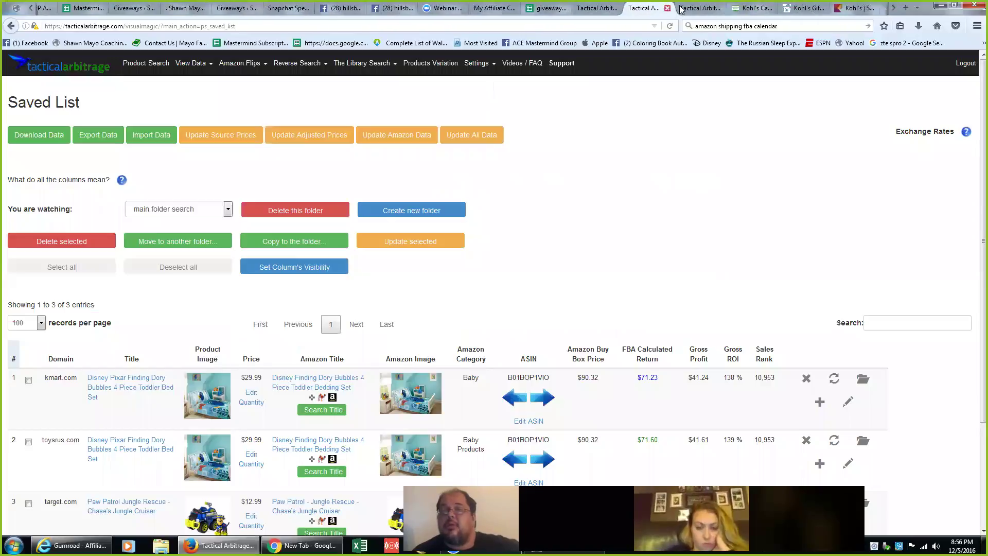
pyautogui.click(667, 8)
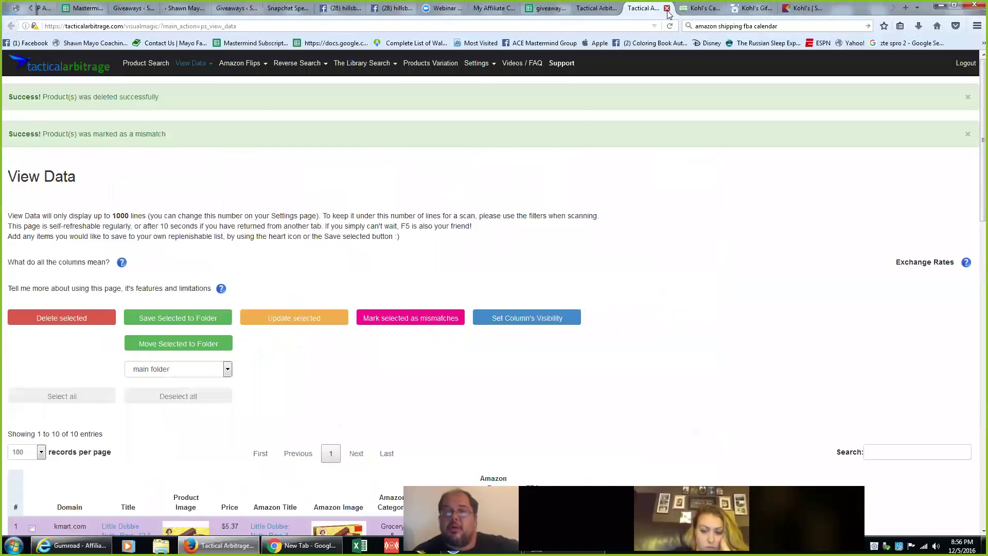
pyautogui.click(667, 9)
pyautogui.click(596, 8)
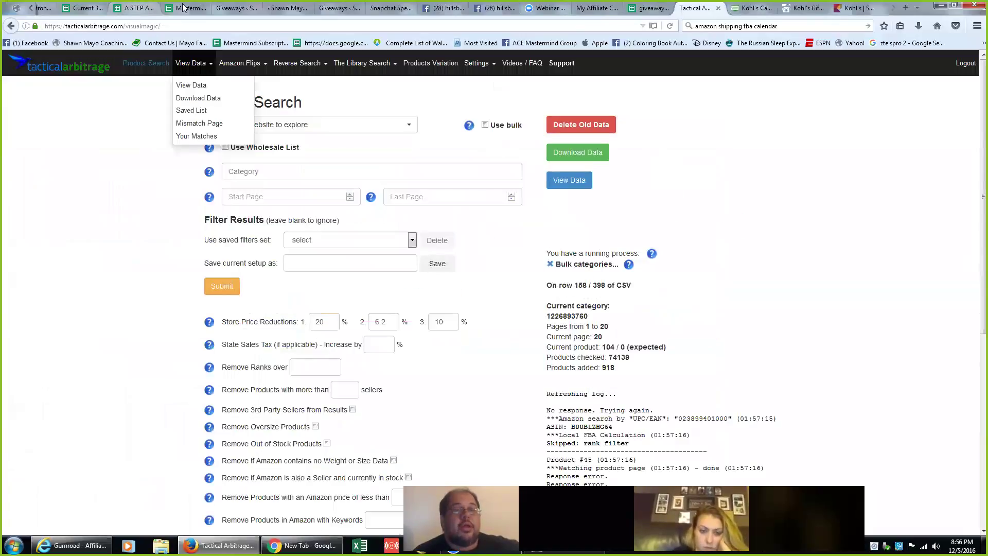
# Open the Current 3rd Party Bulk Category Lists sheet and close the Storefront Stalker page.
pyautogui.click(183, 7)
pyautogui.click(86, 10)
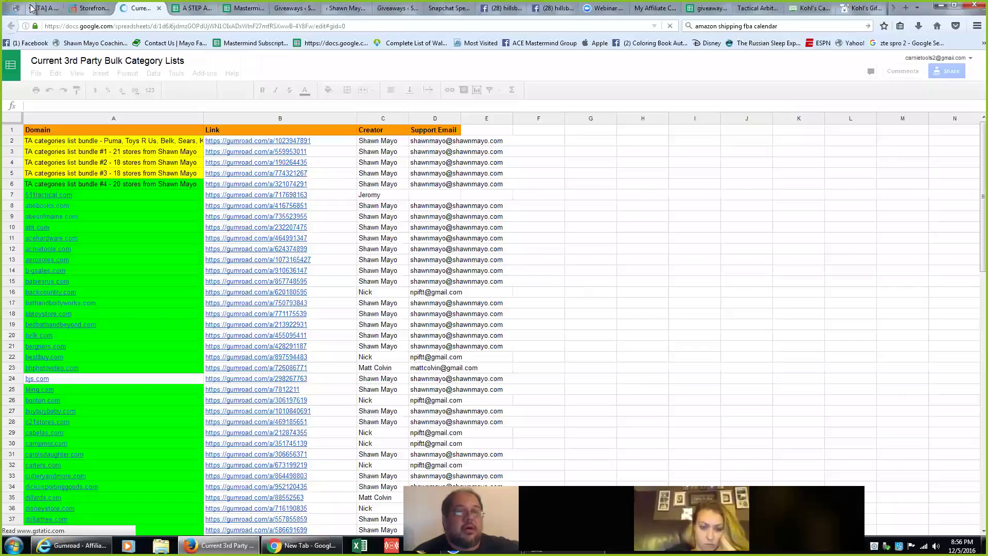
pyautogui.click(30, 8)
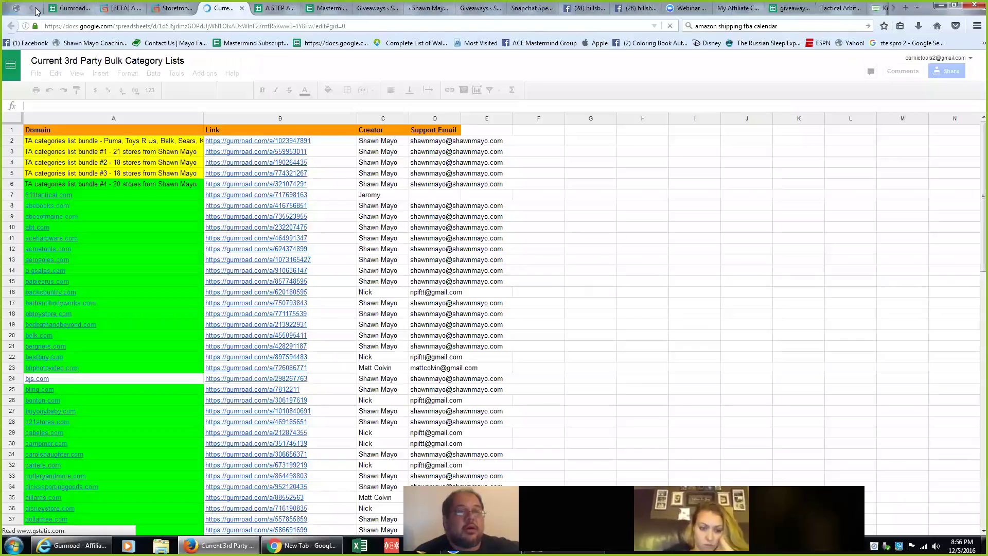
pyautogui.click(192, 10)
pyautogui.click(192, 9)
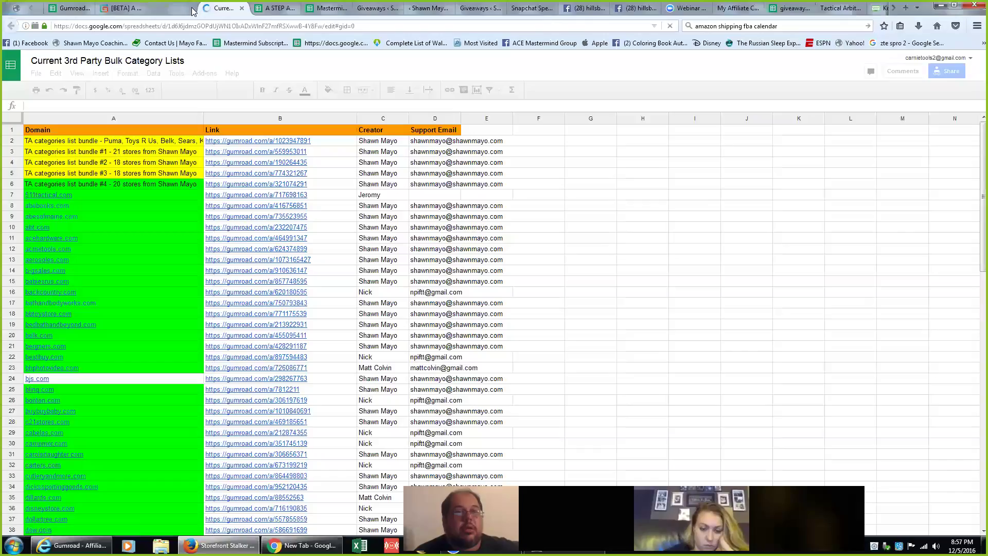
# Look through the open Gumroad product page and Gumroad Bonanza Updated sheet, ending on the A Step Ahead Tactical Sourcing Sheet.
pyautogui.click(123, 9)
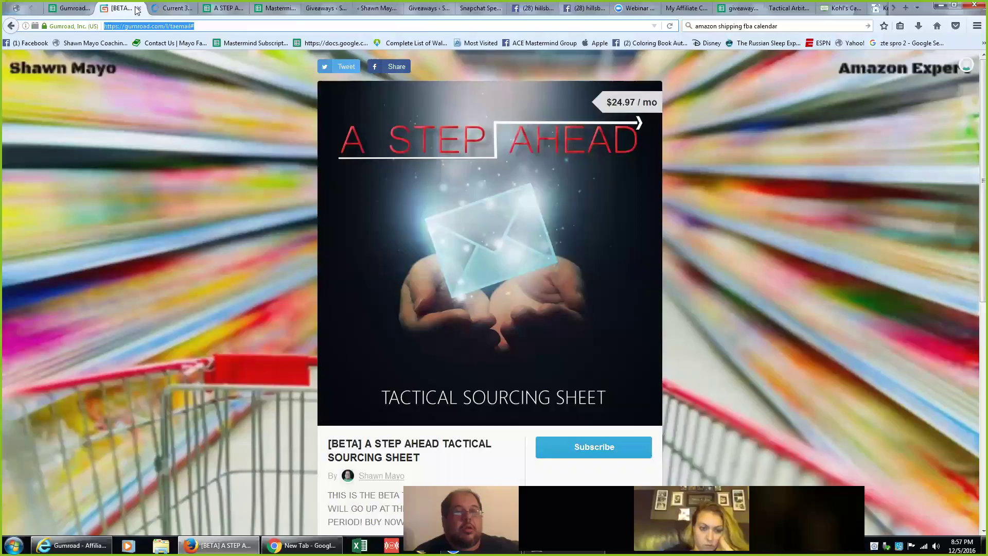
pyautogui.click(76, 8)
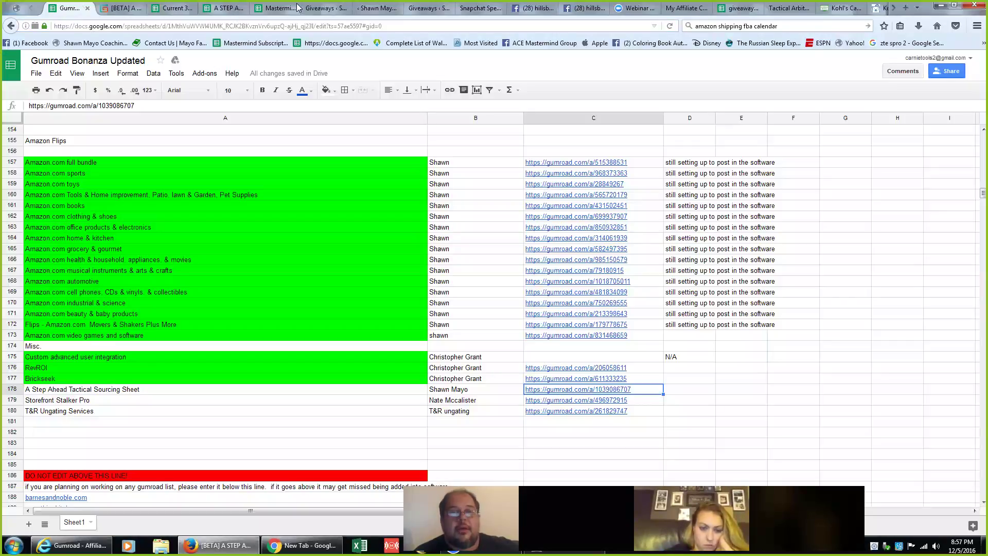
pyautogui.hotkey('ctrl', 'Tab')
pyautogui.hotkey('ctrl', 'Tab')
pyautogui.hotkey('ctrl', 'Tab')
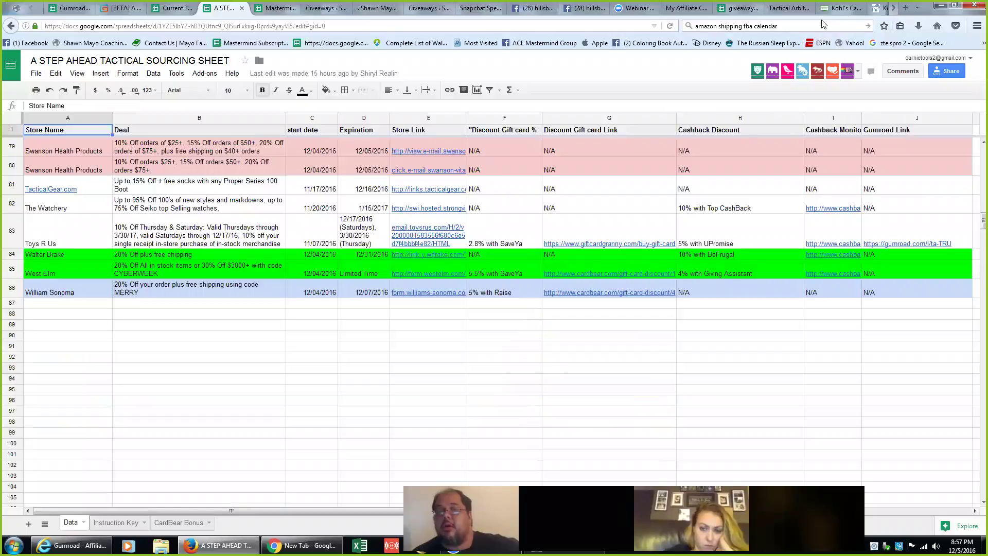
# Close the Kohl's home page and open the List of Sourcing Domains Google Sheet in a new tab.
pyautogui.click(894, 8)
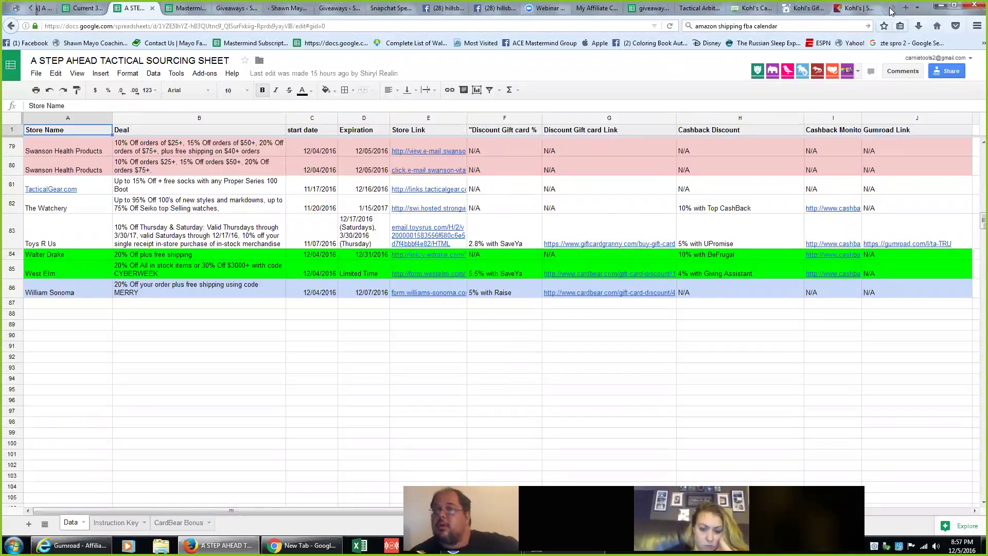
pyautogui.click(906, 8)
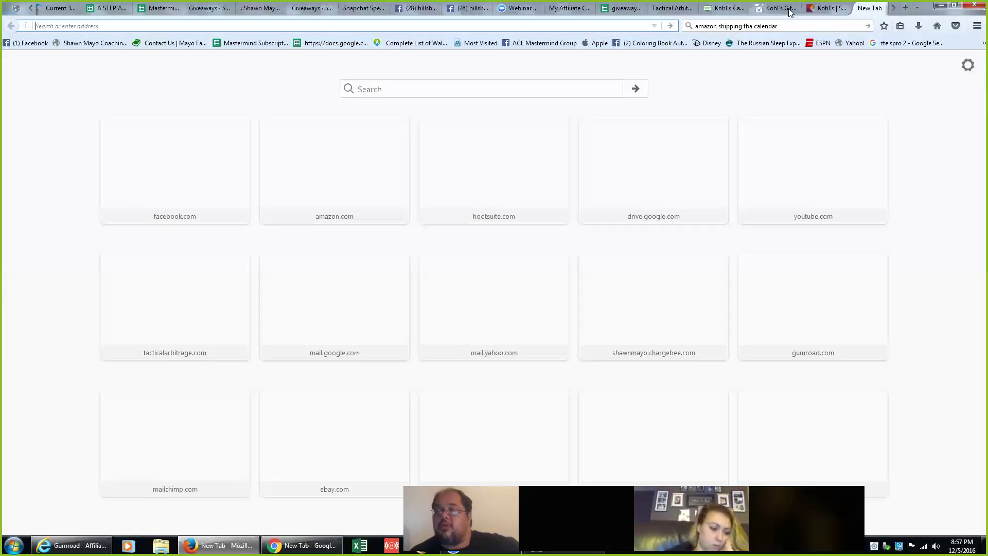
pyautogui.click(810, 8)
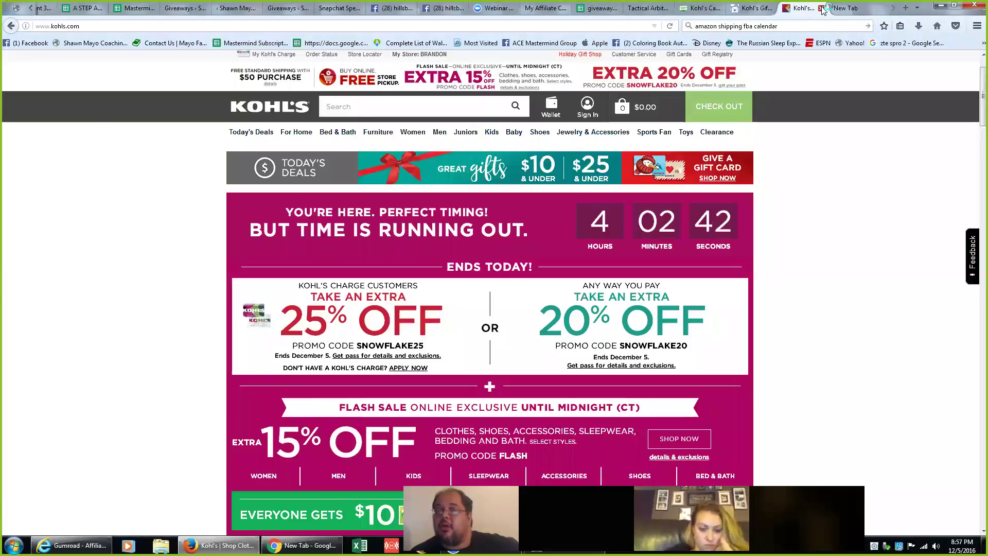
pyautogui.click(822, 8)
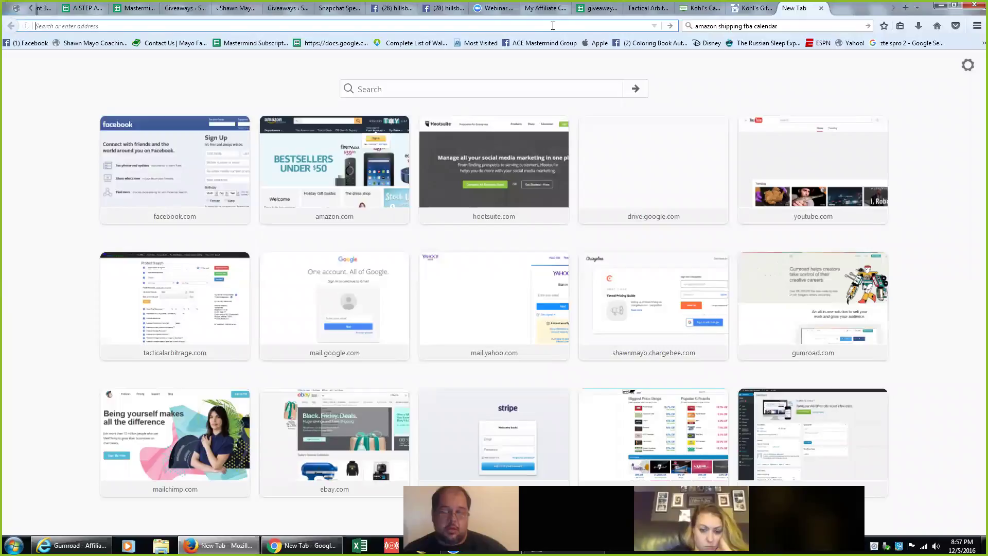
pyautogui.write('list')
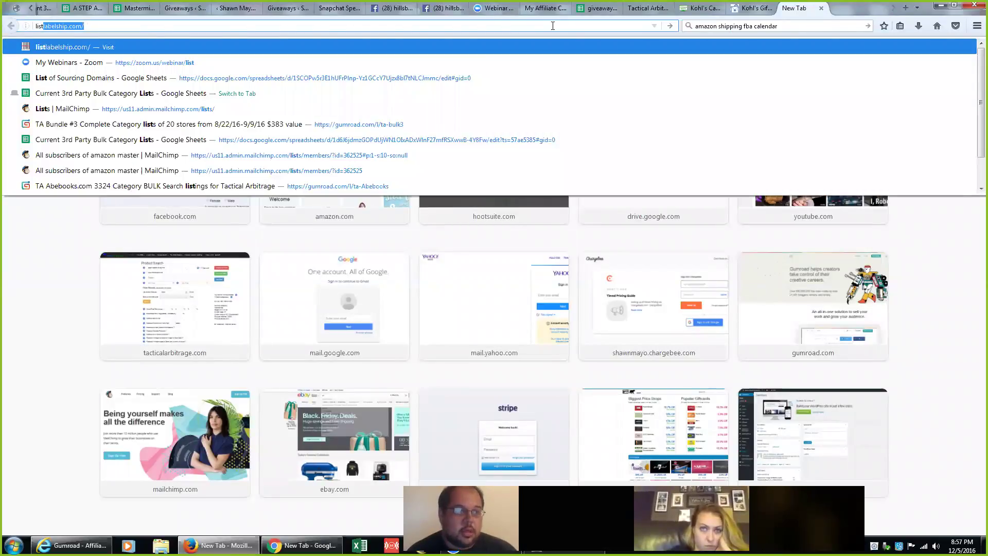
pyautogui.press('Down')
pyautogui.press('Down')
pyautogui.press('Return')
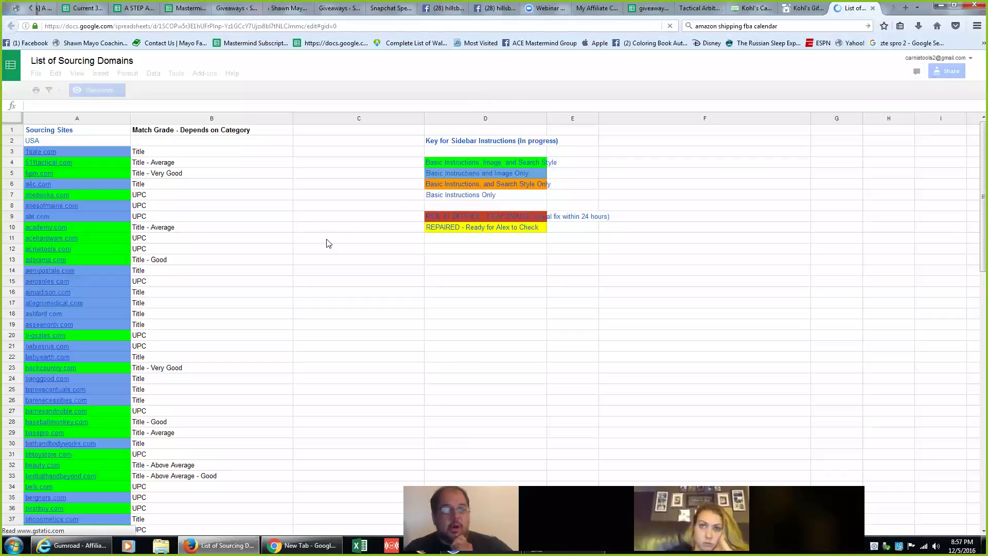
# Check the Product Search page briefly, and examine the sites and match grades in the List of Sourcing Domains sheet.
pyautogui.click(712, 8)
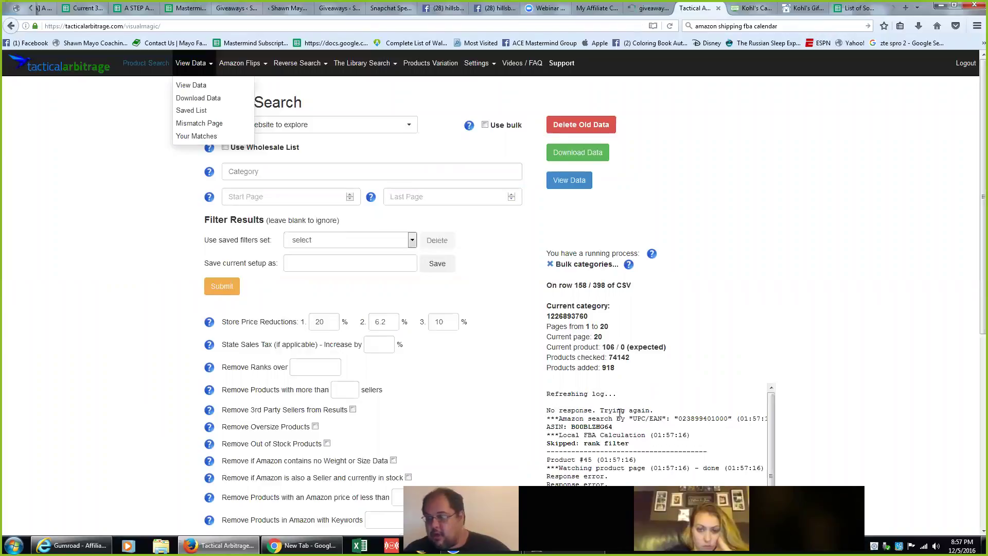
pyautogui.click(856, 8)
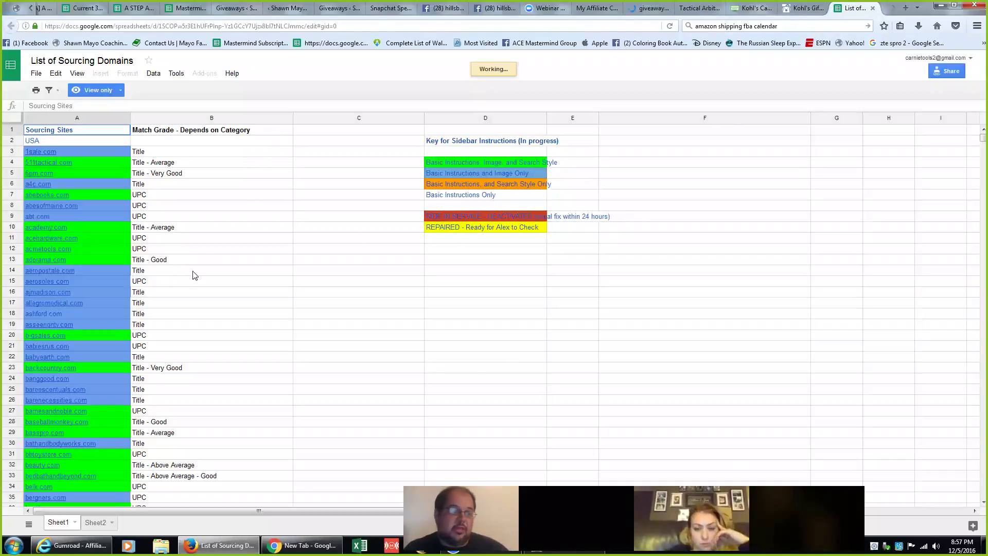
pyautogui.scroll(-2, 227, 284)
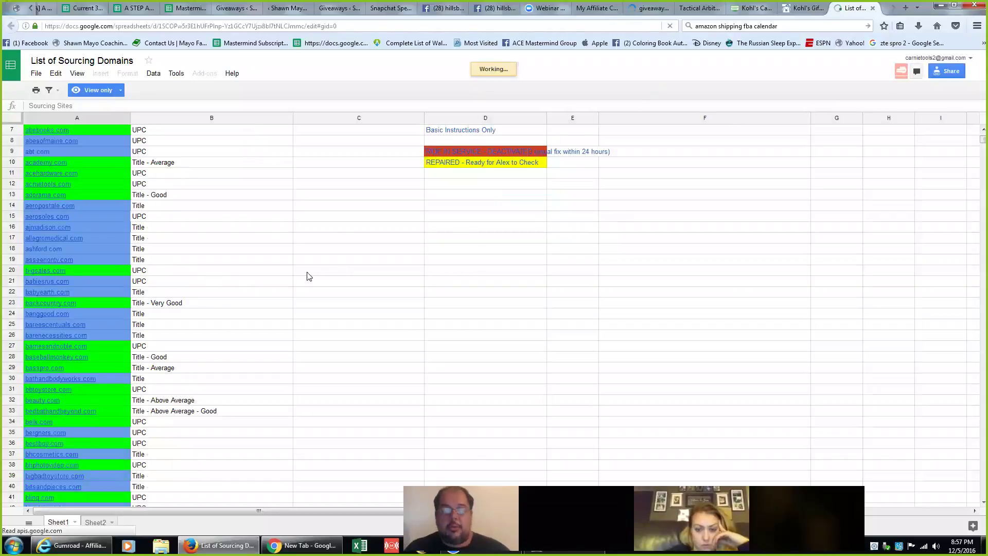
pyautogui.scroll(1, 205, 355)
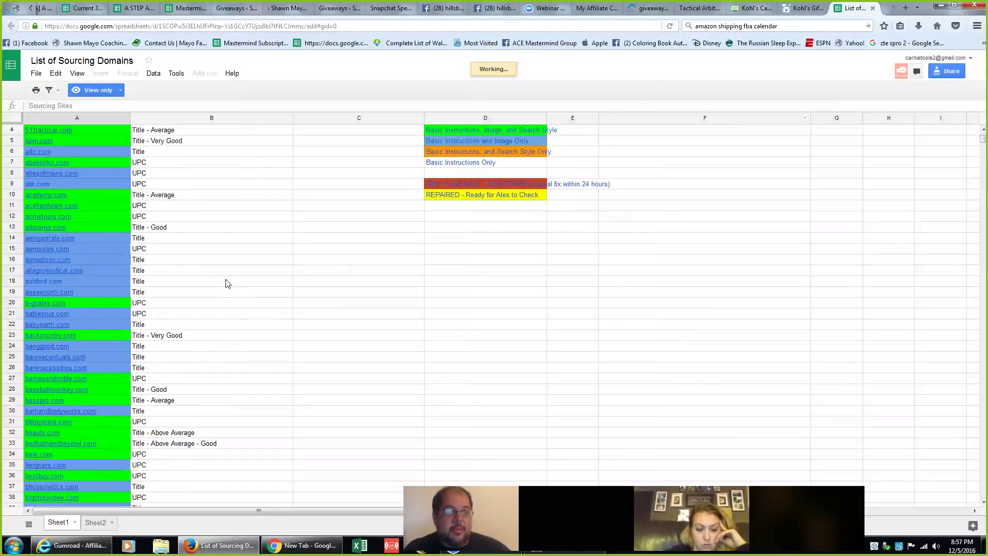
pyautogui.scroll(1, 226, 284)
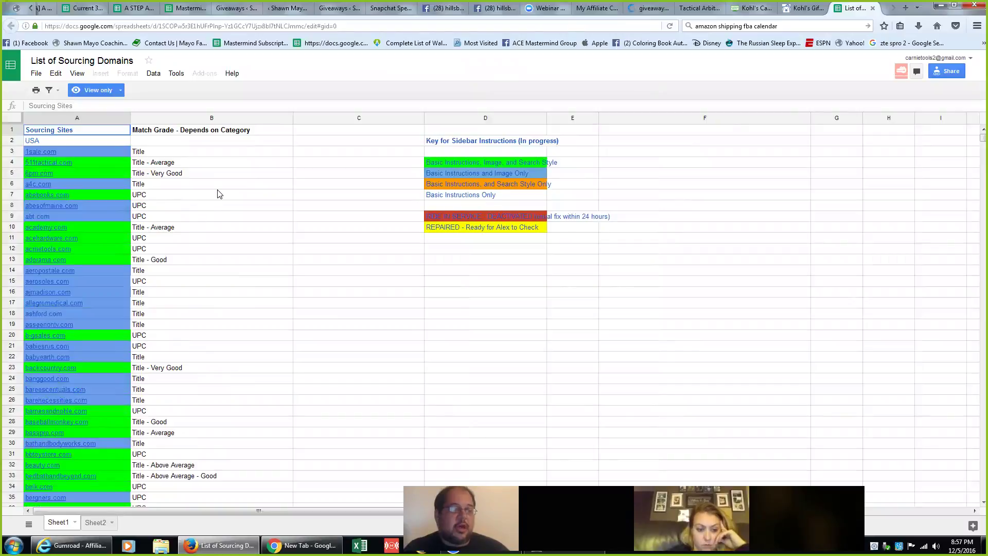
pyautogui.scroll(-1, 217, 196)
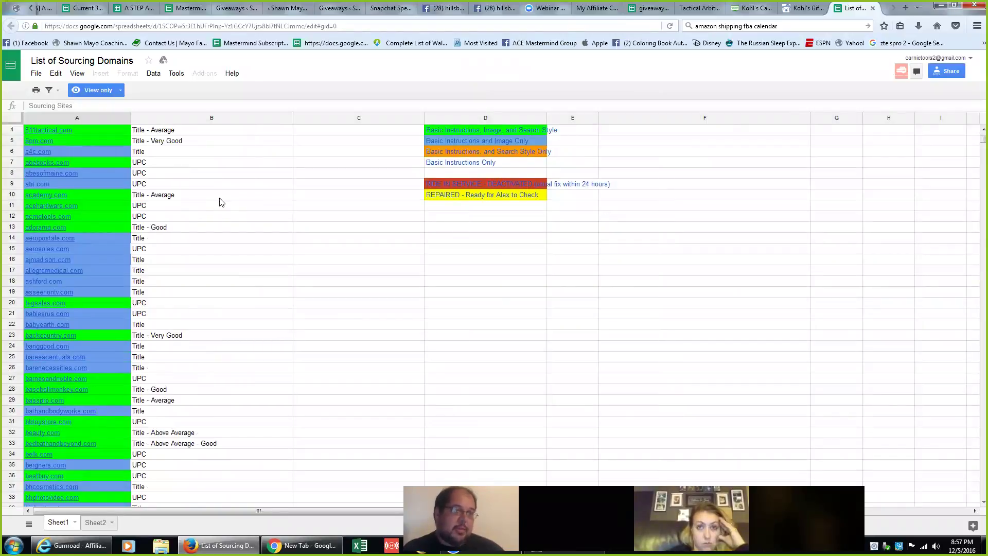
# Copy the web address of the List of Sourcing Domains sheet and open the Zoom meeting chat.
pyautogui.click(225, 25)
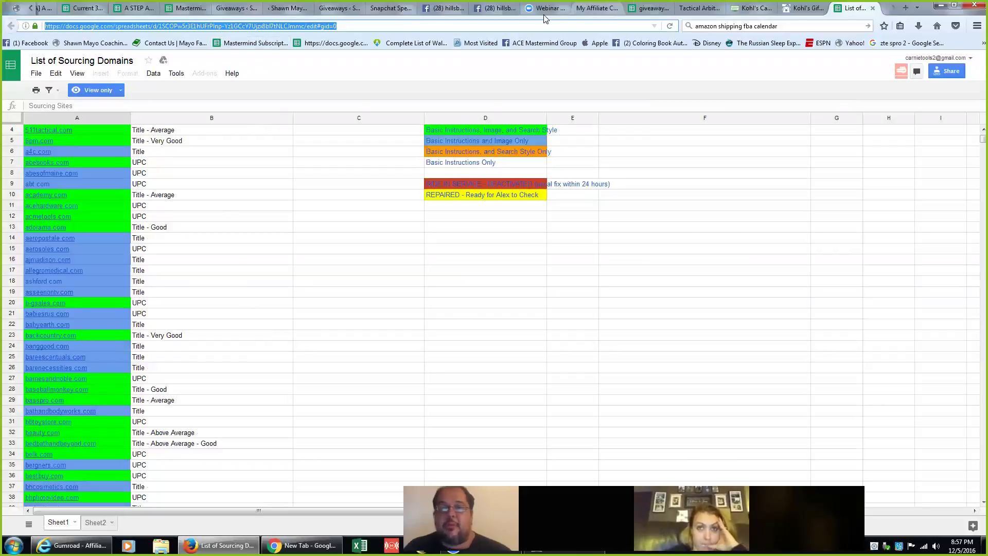
pyautogui.click(496, 8)
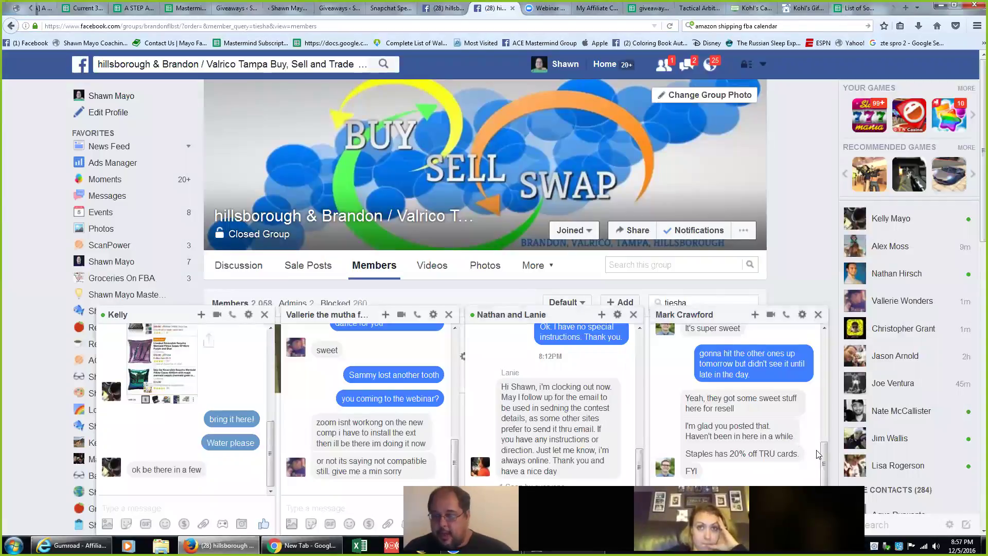
pyautogui.click(851, 9)
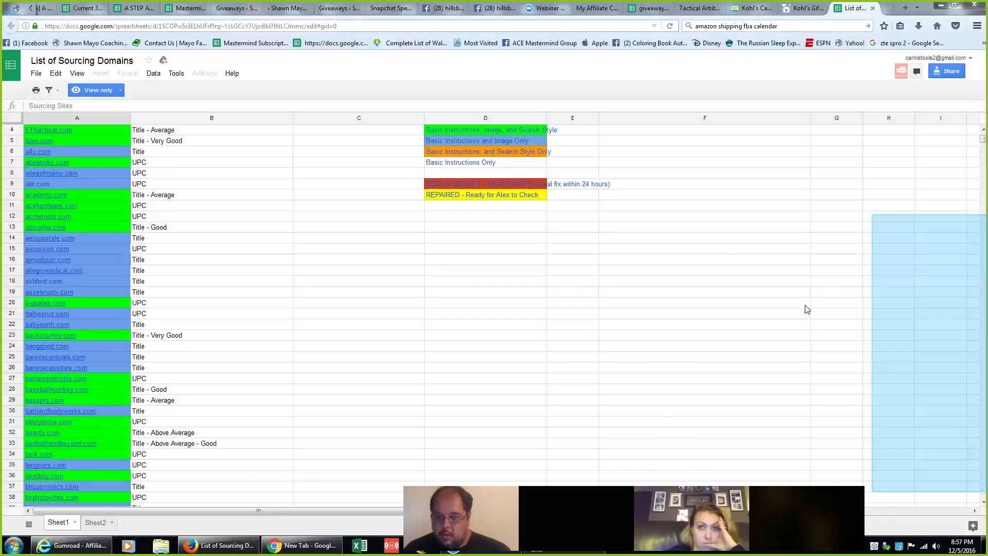
pyautogui.click(453, 546)
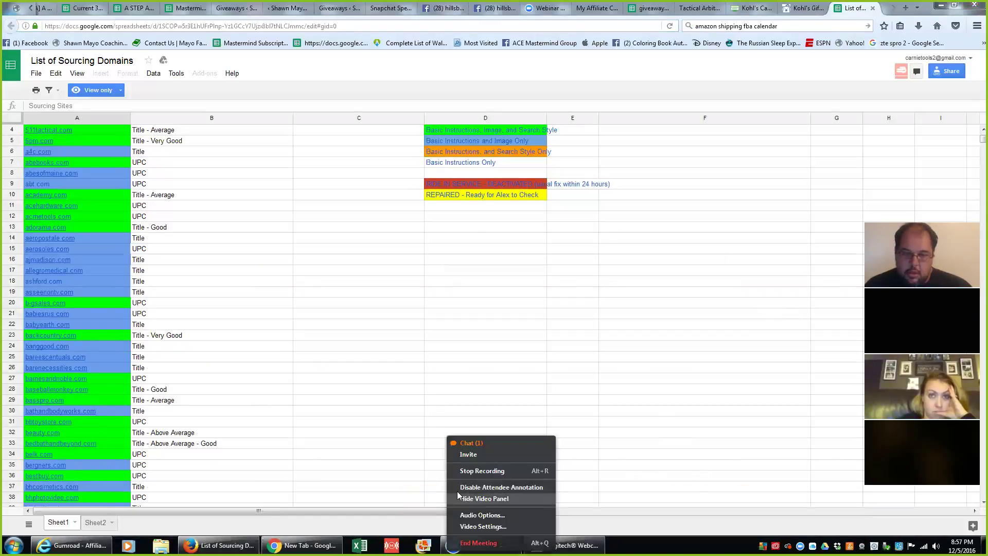
pyautogui.click(484, 442)
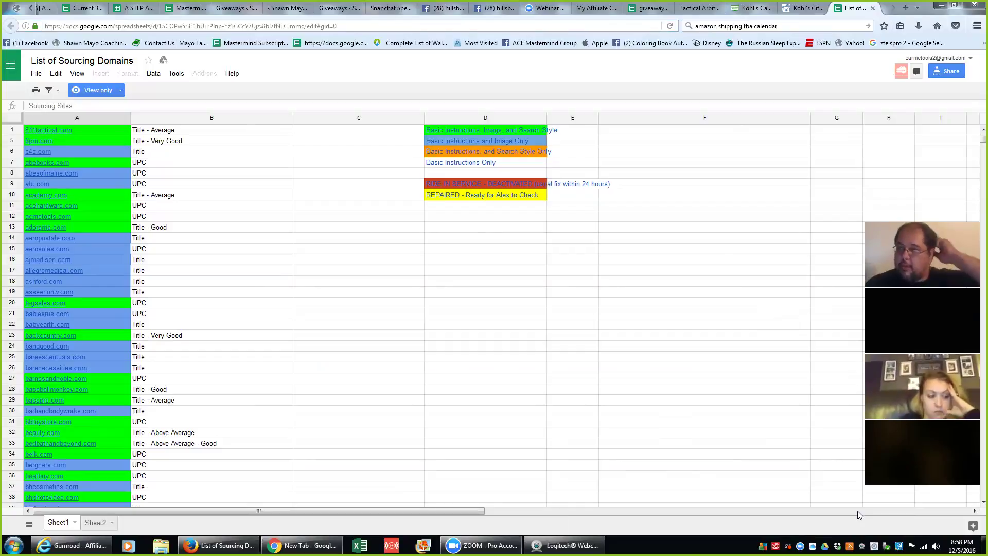
# Examine the UPC and Title match grades of the first listed sites, including abebooks.com, academy.com, adorama.com and backcountry.com.
pyautogui.click(201, 337)
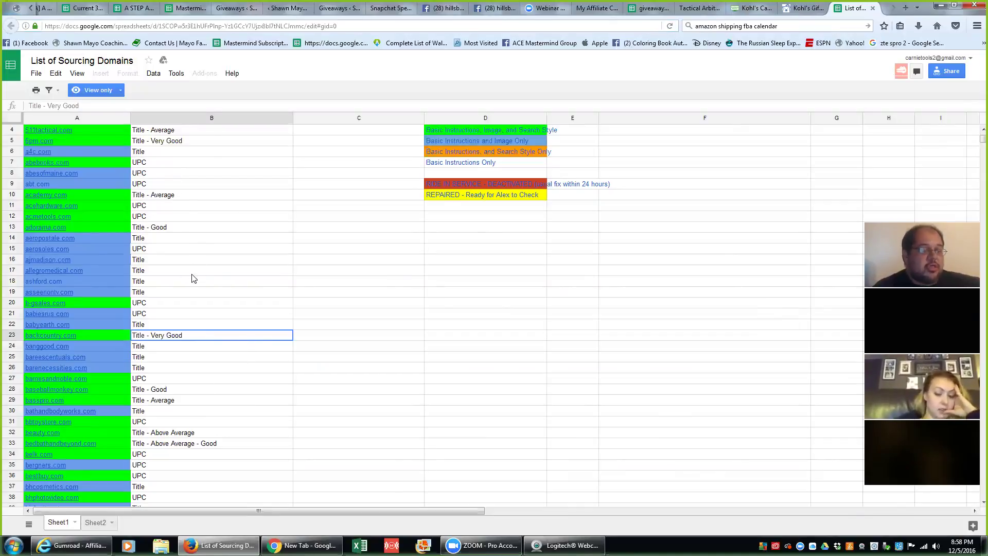
pyautogui.click(155, 164)
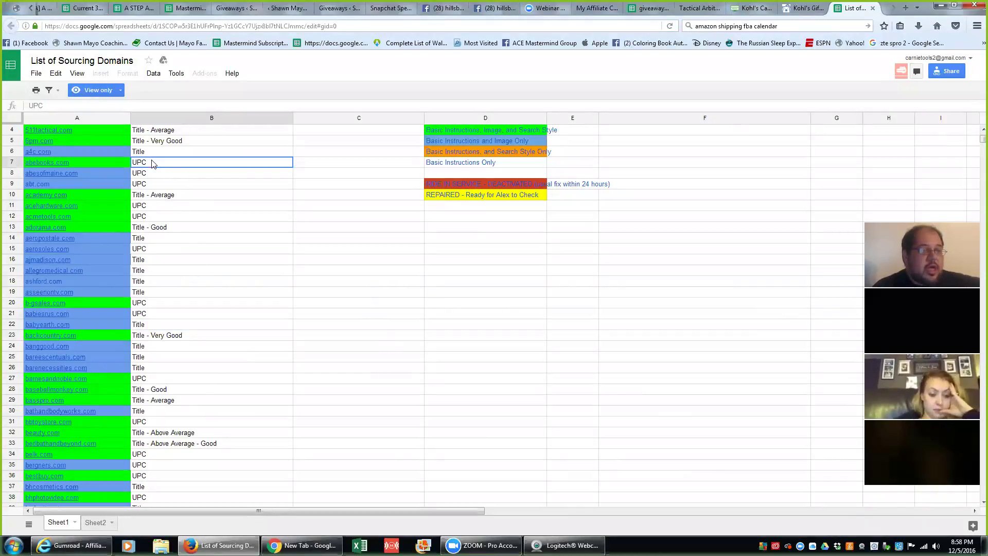
pyautogui.click(174, 175)
pyautogui.click(208, 186)
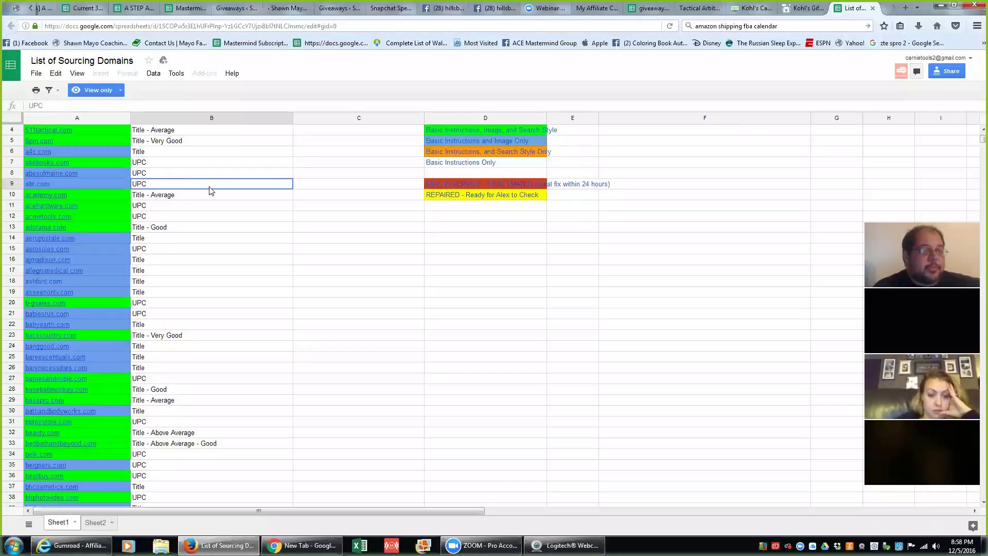
pyautogui.click(192, 215)
pyautogui.click(190, 199)
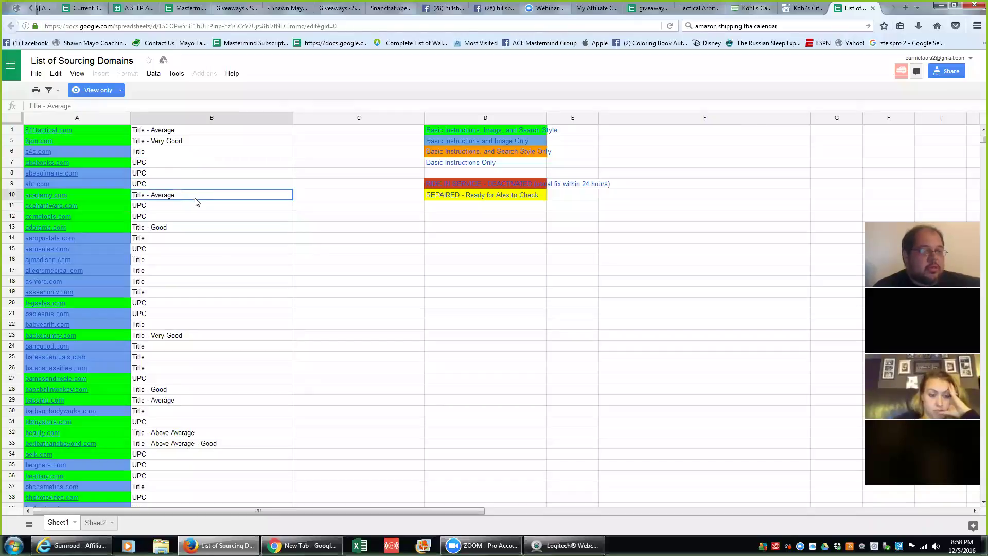
pyautogui.scroll(-1, 192, 205)
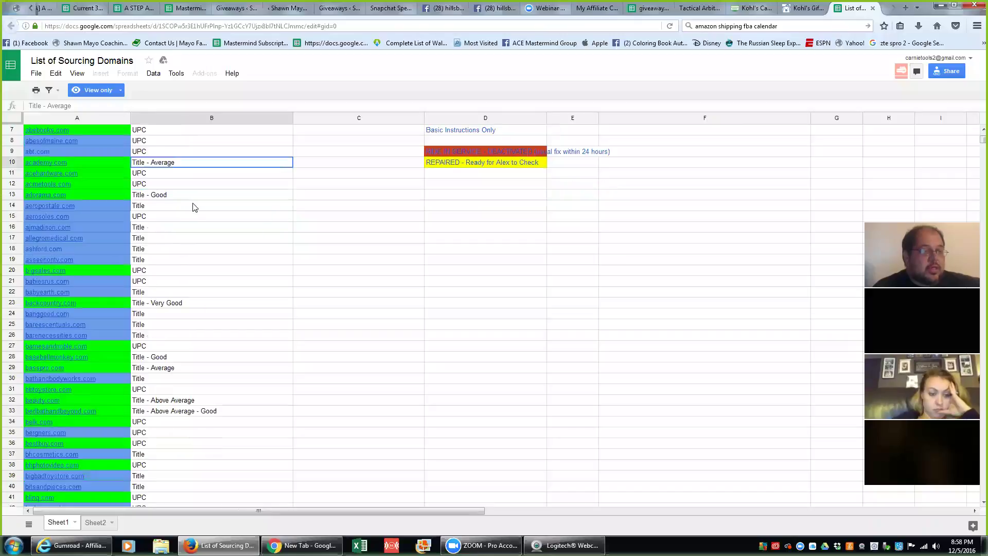
pyautogui.click(181, 198)
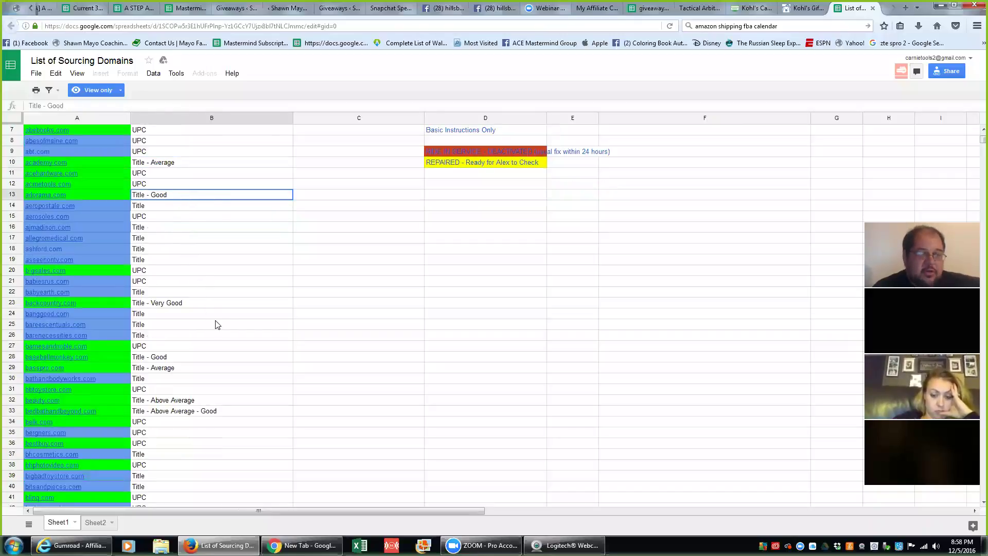
# Compare the Very Good and Poor title match grades further down the list, including clarksusa.com, crateandbarrel.com and dealnews.com.
pyautogui.scroll(-4, 234, 320)
pyautogui.scroll(-9, 236, 322)
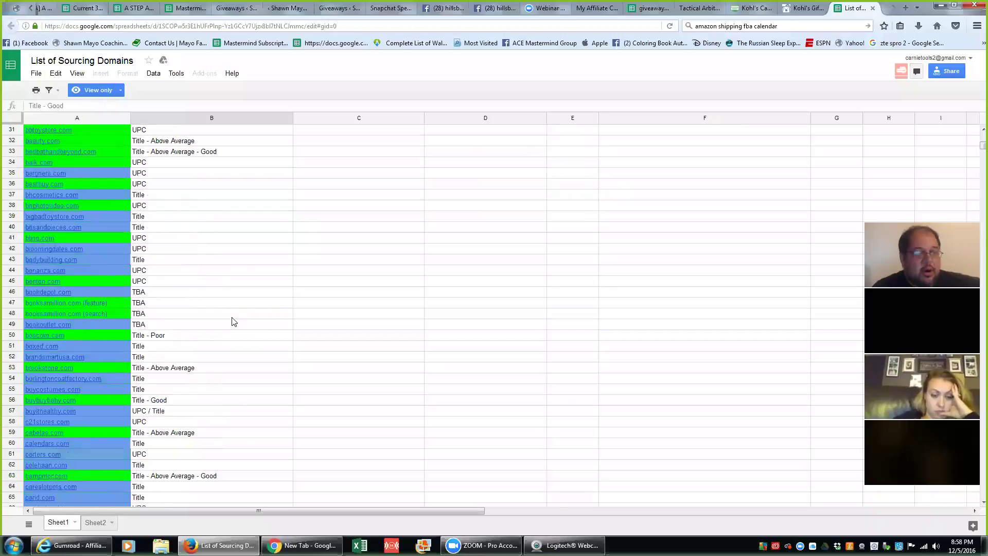
pyautogui.scroll(-4, 233, 323)
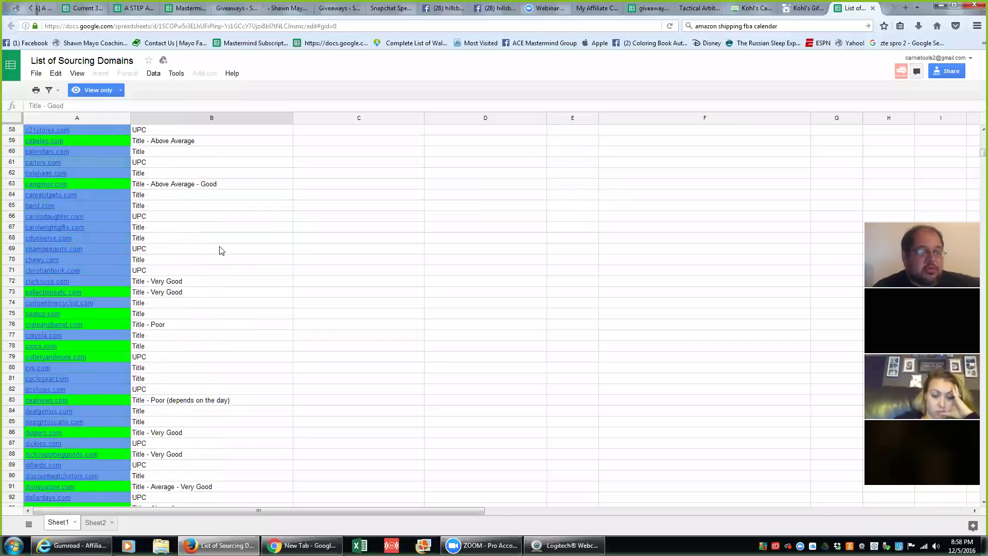
pyautogui.click(205, 282)
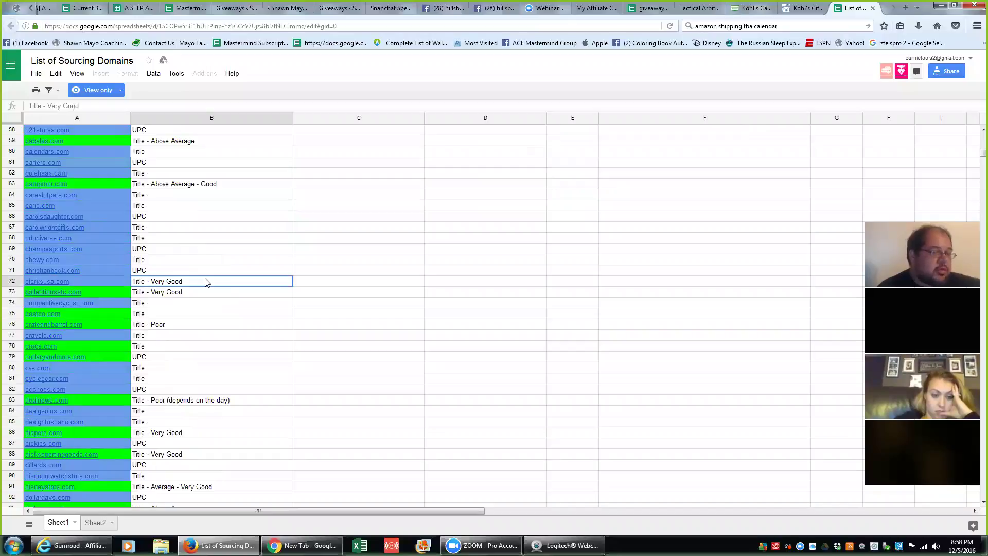
pyautogui.click(180, 327)
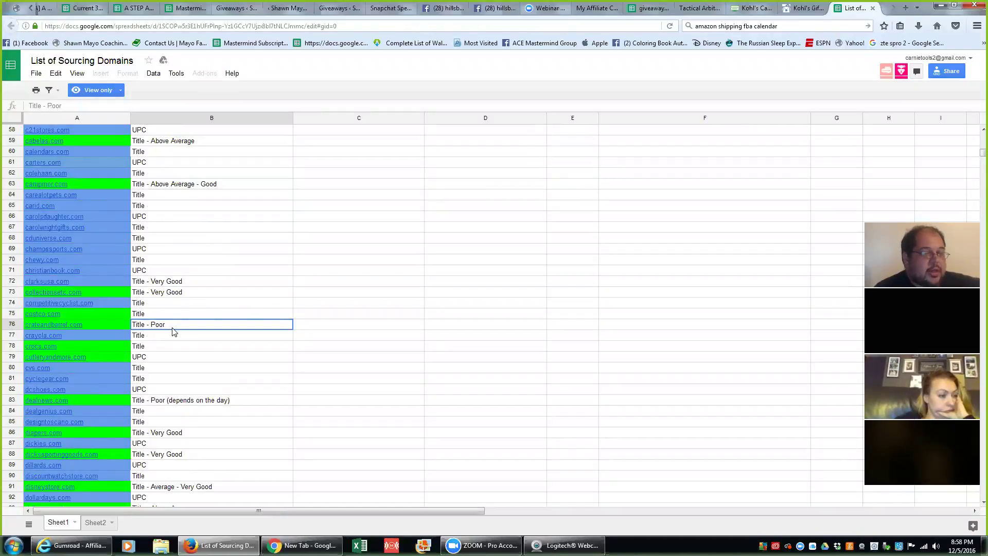
pyautogui.click(234, 401)
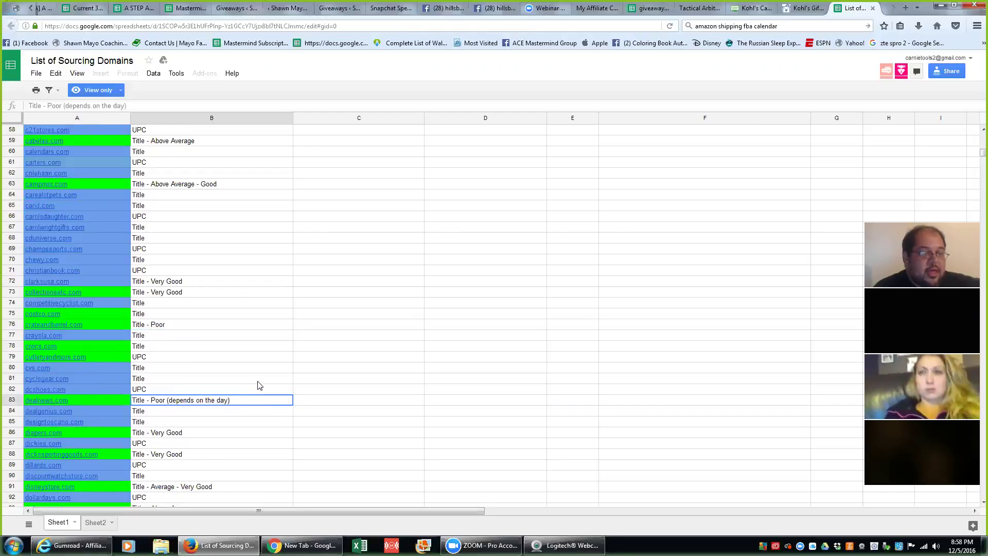
pyautogui.scroll(-5, 257, 383)
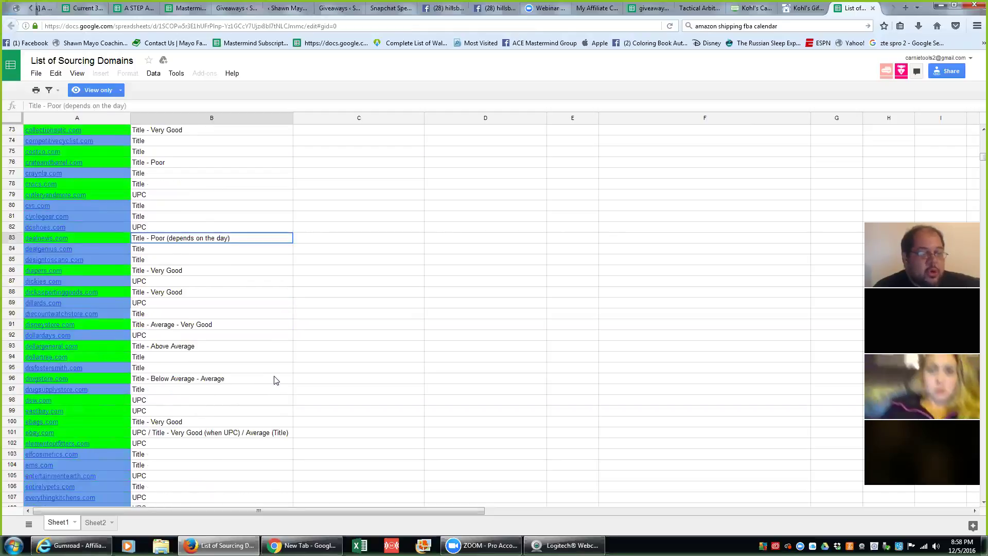
pyautogui.scroll(20, 274, 376)
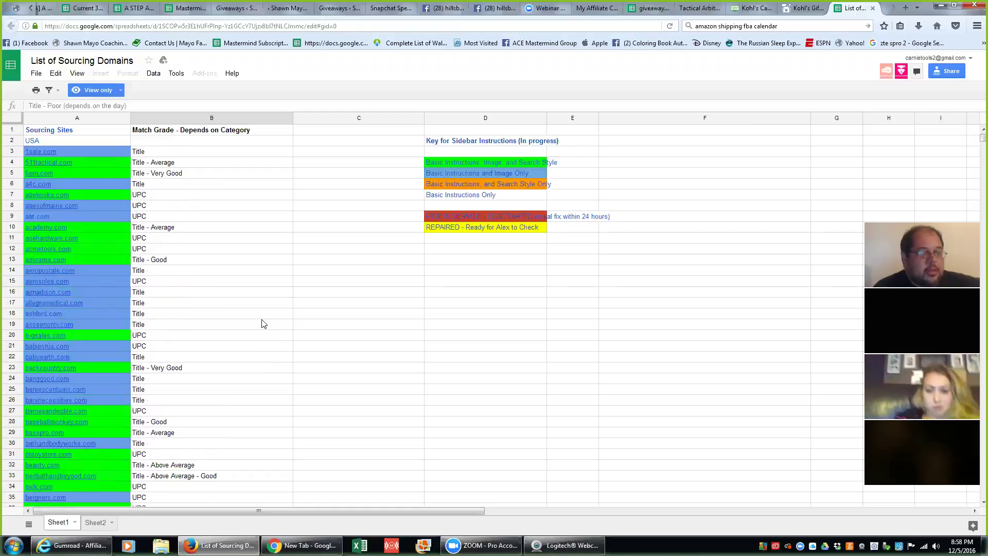
# Review UPC-matched sites in the match grade column, from abesofmaine.com down to christianbook.com.
pyautogui.click(157, 205)
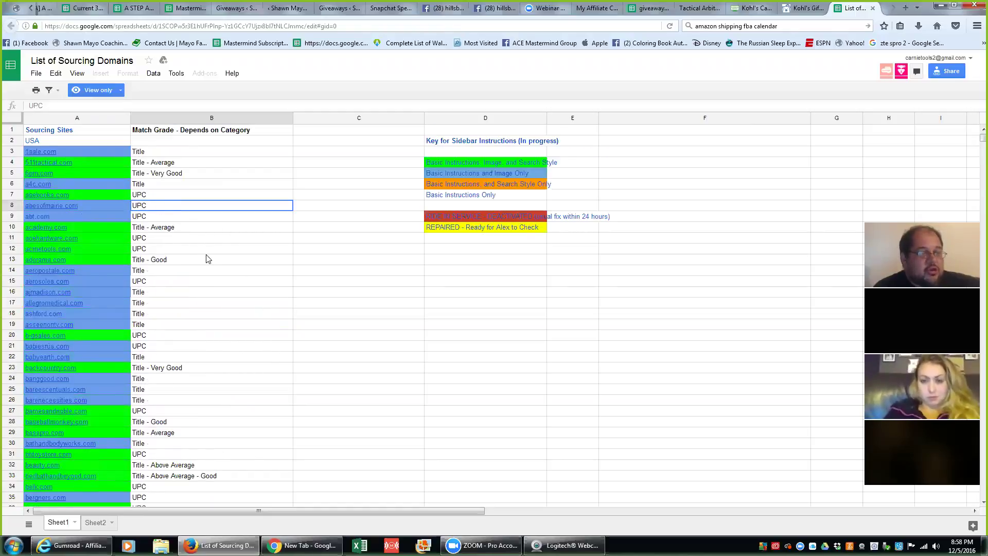
pyautogui.scroll(-4, 208, 260)
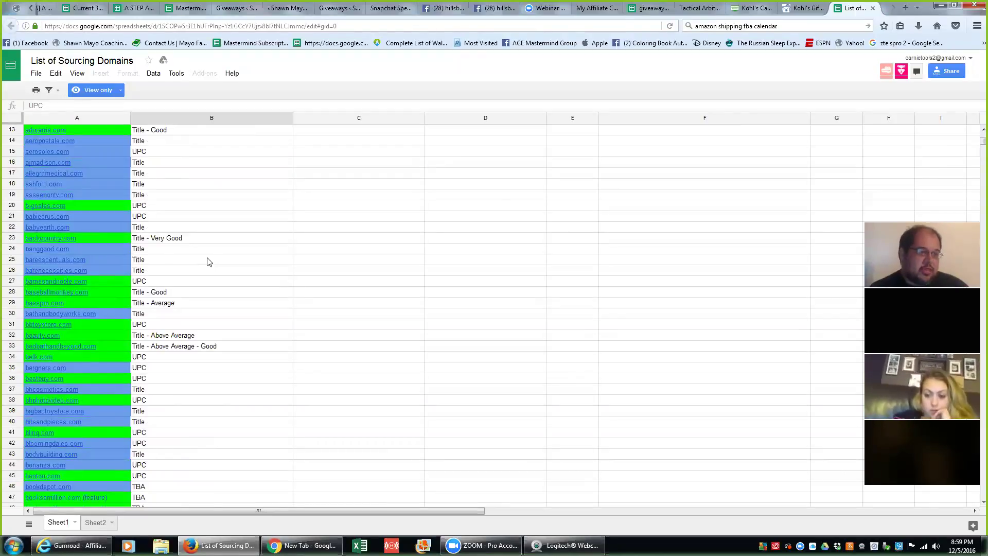
pyautogui.scroll(-4, 206, 339)
pyautogui.scroll(-10, 194, 395)
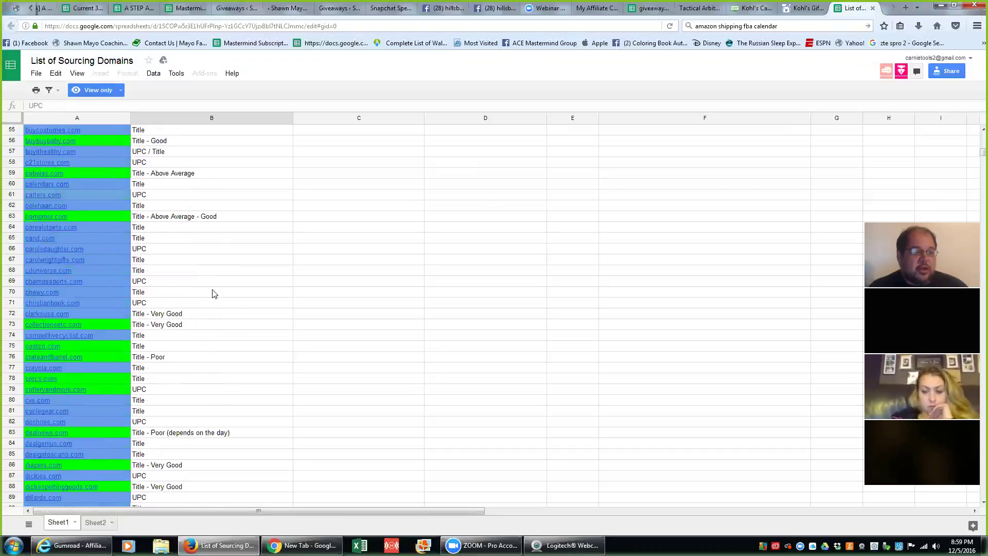
pyautogui.click(154, 303)
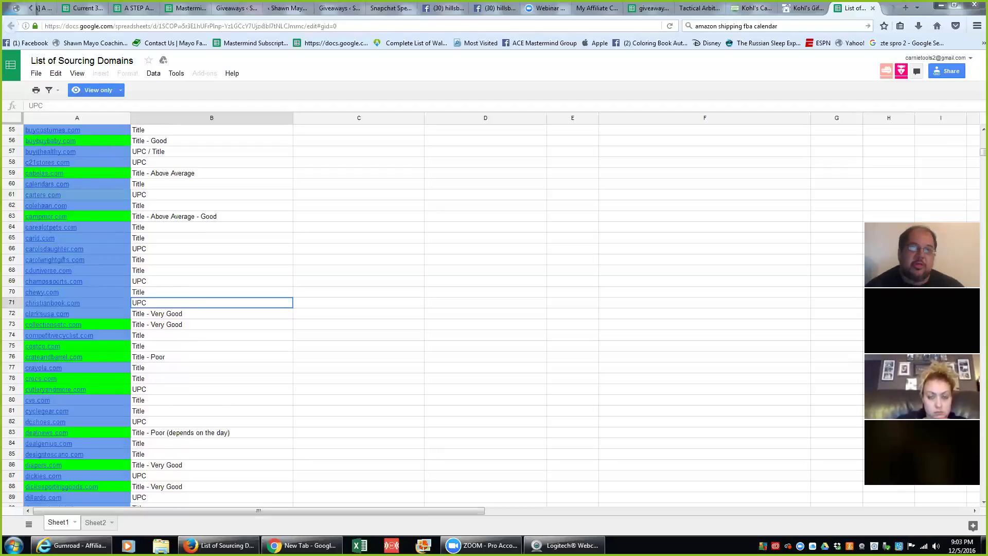
# Review the Amazon Flips and Misc. entries in the Gumroad Bonanza Updated sheet and check the A Step Ahead Tactical Sourcing Sheet product page.
pyautogui.click(32, 9)
pyautogui.click(66, 10)
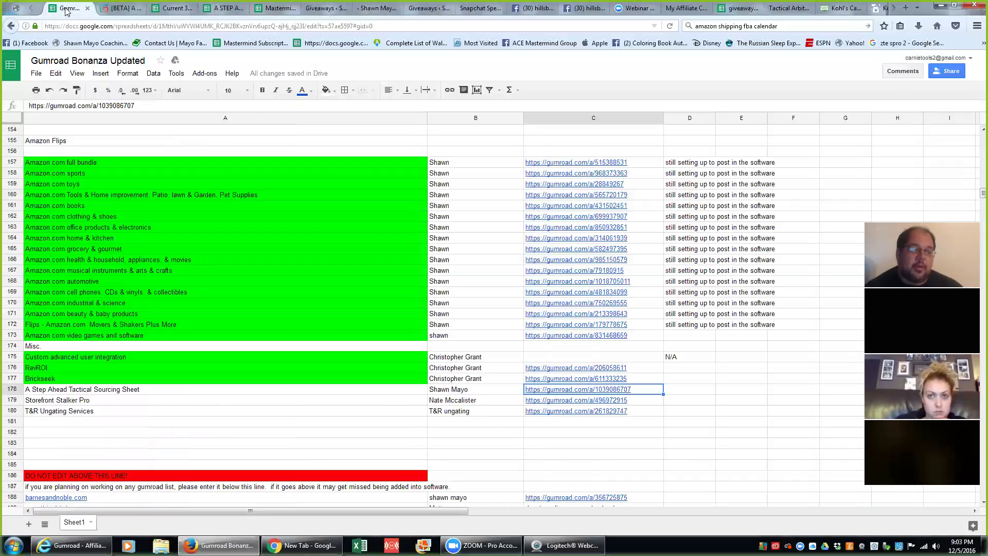
pyautogui.scroll(-4, 316, 269)
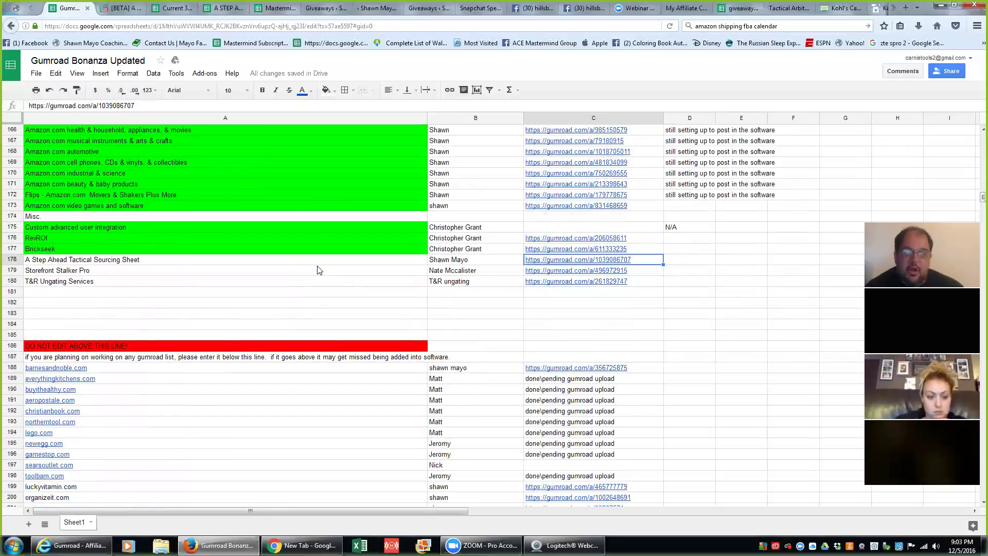
pyautogui.scroll(5, 317, 270)
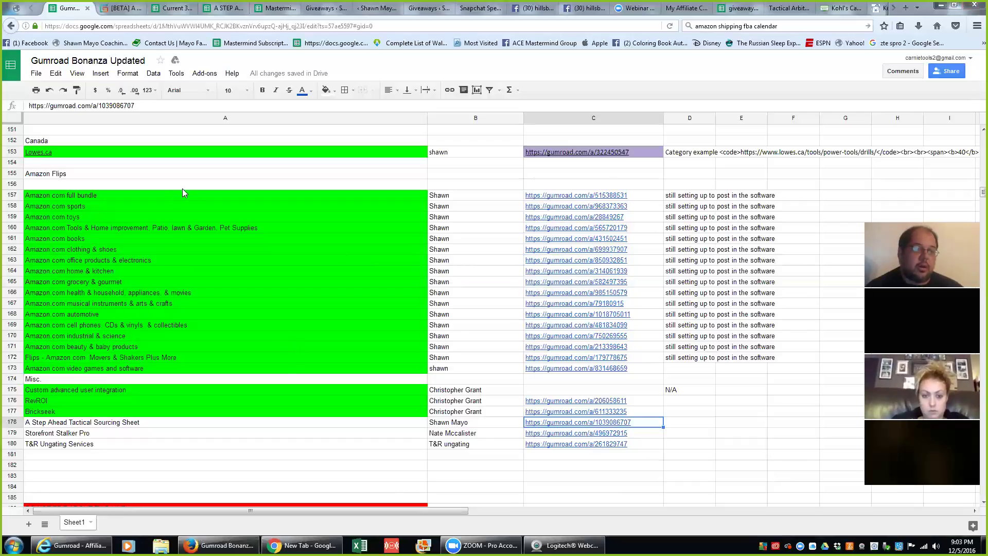
pyautogui.click(121, 8)
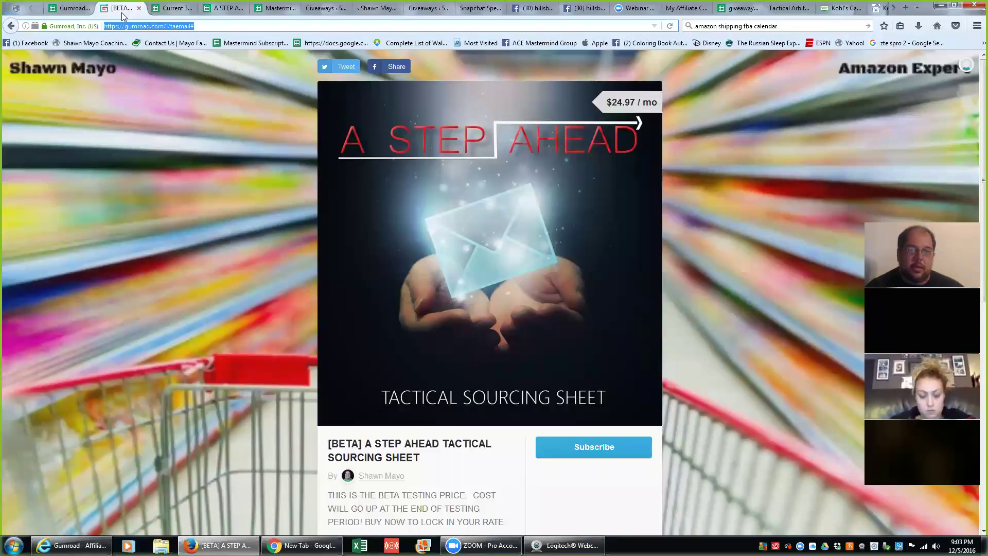
pyautogui.click(71, 9)
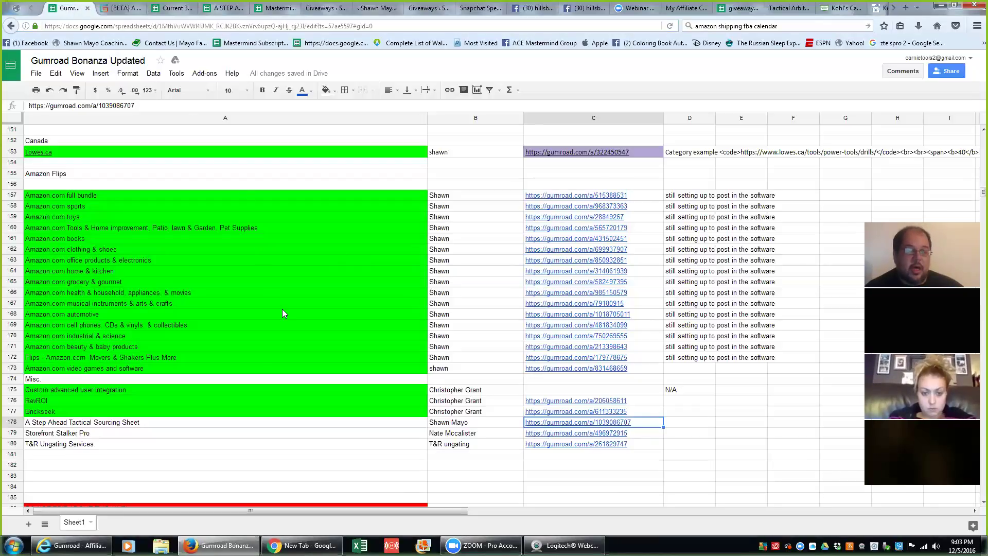
# Look through the store domains and their Gumroad links in the Gumroad Bonanza Updated sheet, ending near the Domain header row.
pyautogui.scroll(12, 281, 311)
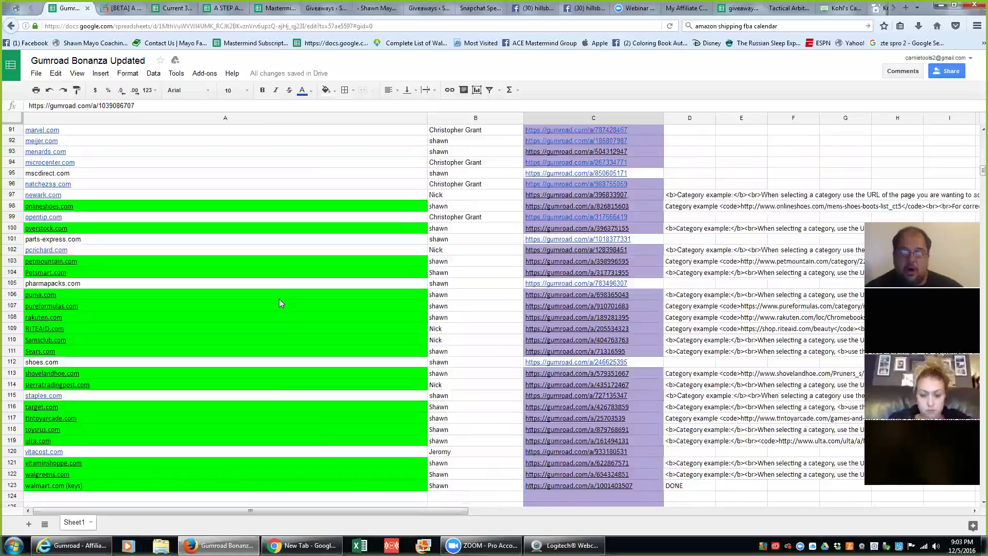
pyautogui.scroll(18, 279, 298)
pyautogui.scroll(-6, 279, 302)
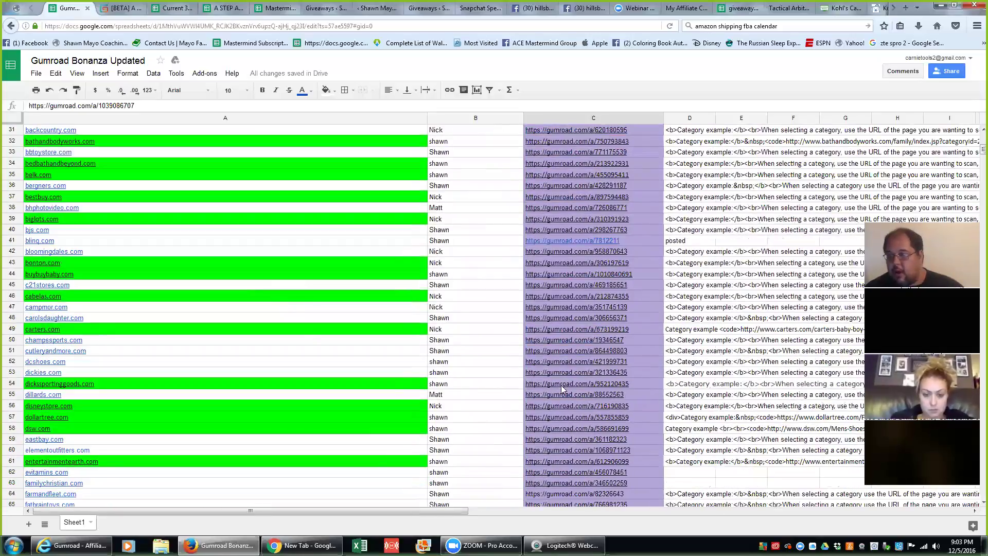
pyautogui.moveTo(419, 362)
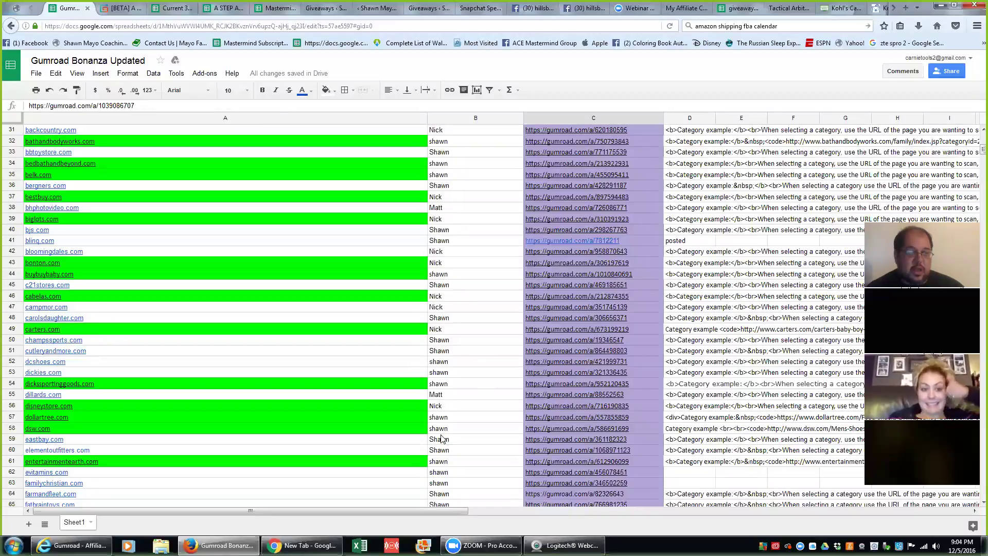
pyautogui.scroll(5, 364, 359)
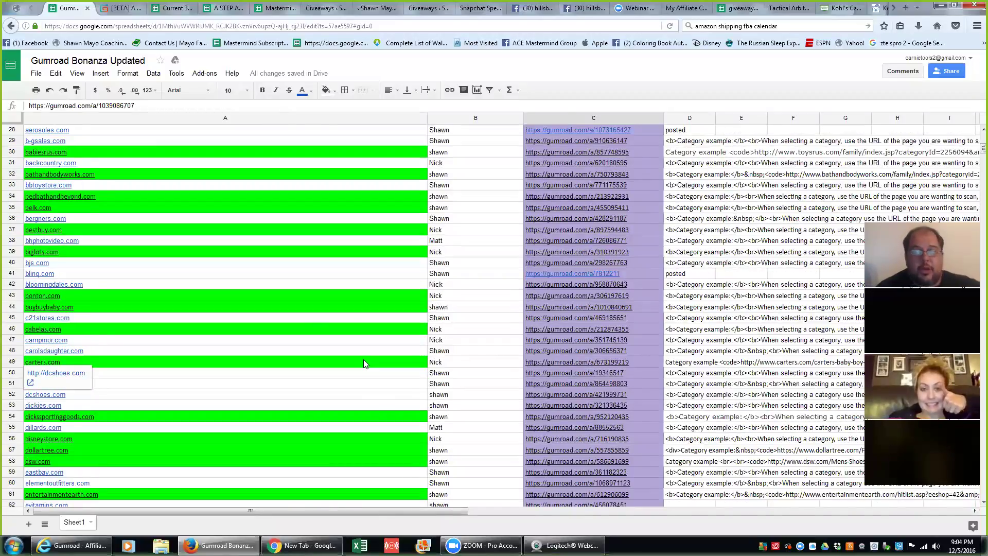
pyautogui.scroll(2, 365, 358)
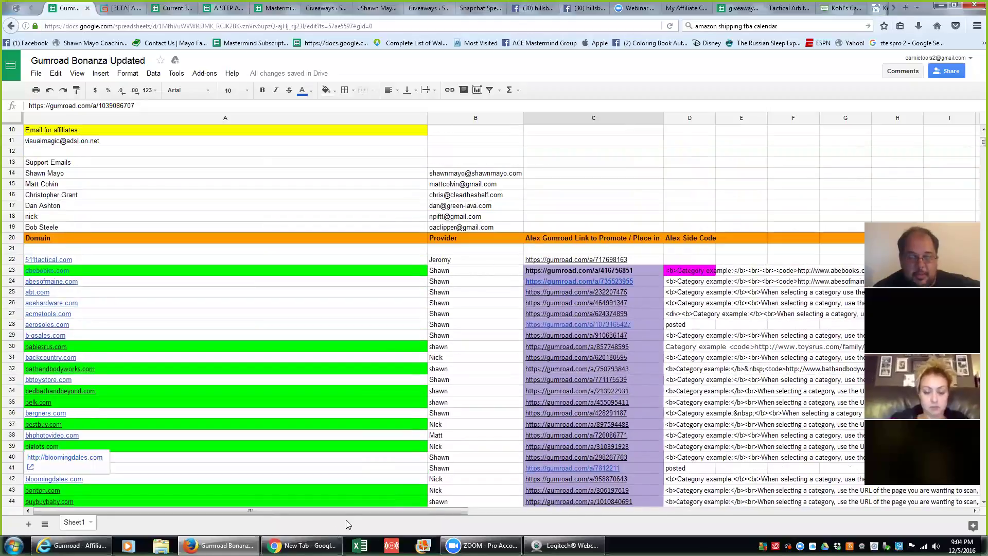
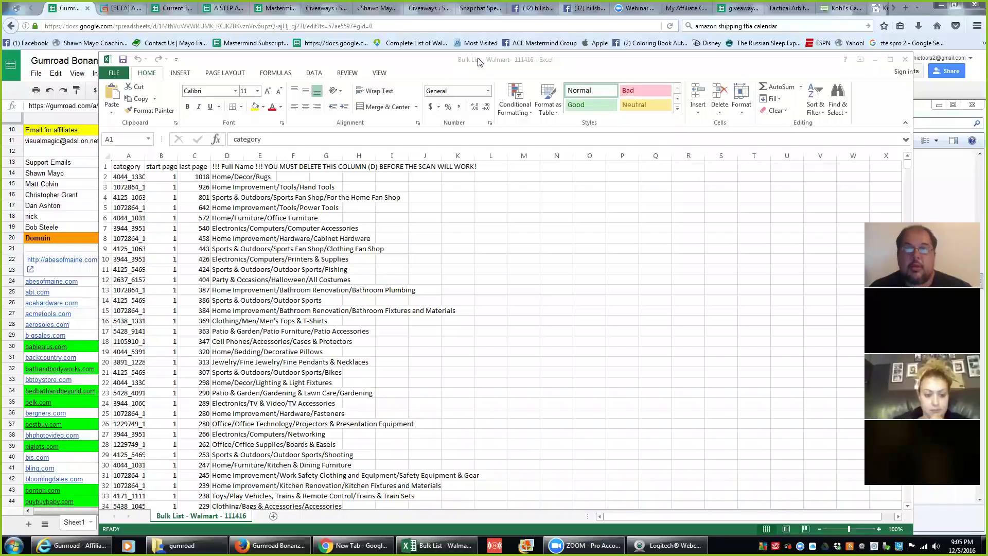
# Maximize the Bulk List - Walmart - 111416 workbook in Excel and fit the category column's width to its contents.
pyautogui.doubleClick(481, 62)
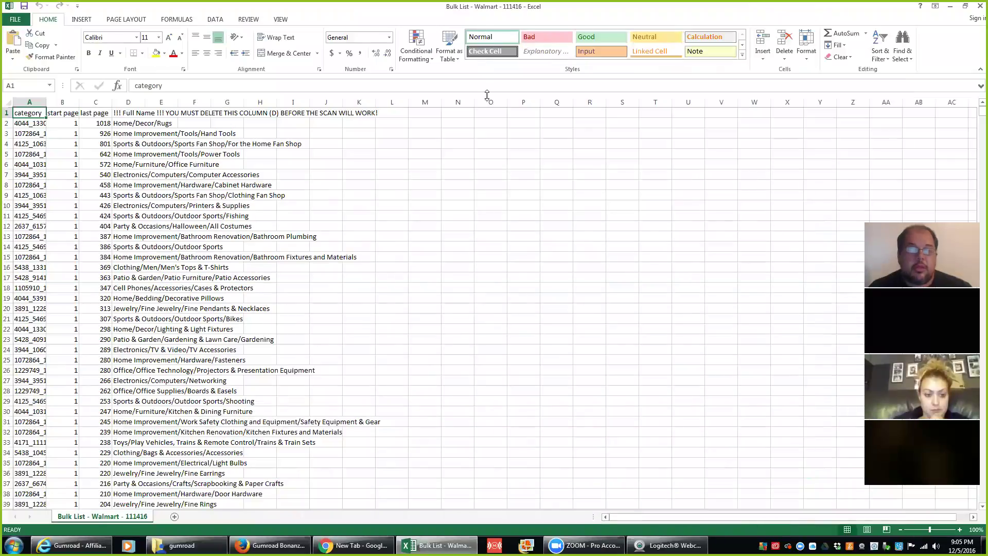
pyautogui.doubleClick(46, 102)
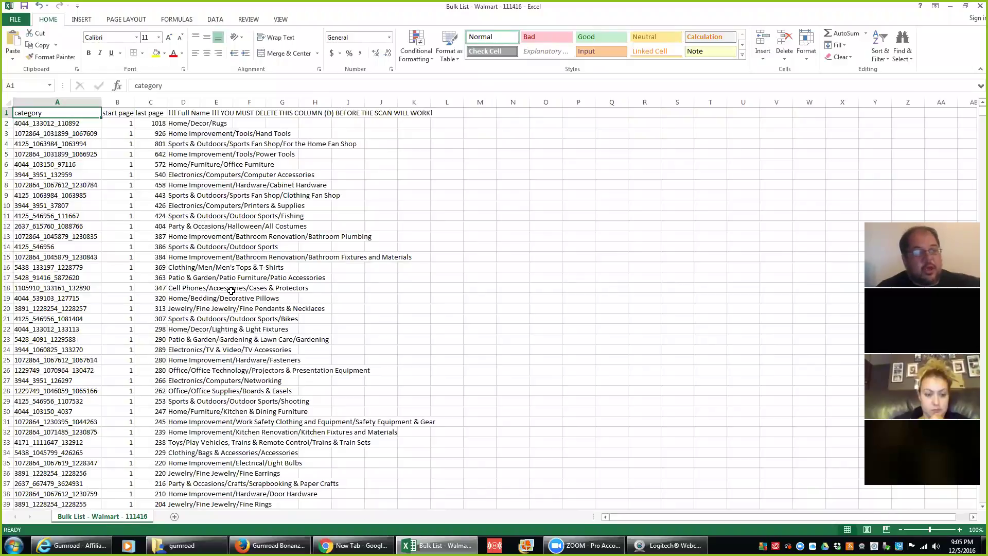
# Examine the category code and last page columns in the first rows of the Walmart list, starting with Home/Decor/Rugs.
pyautogui.scroll(-2, 237, 288)
pyautogui.scroll(2, 77, 206)
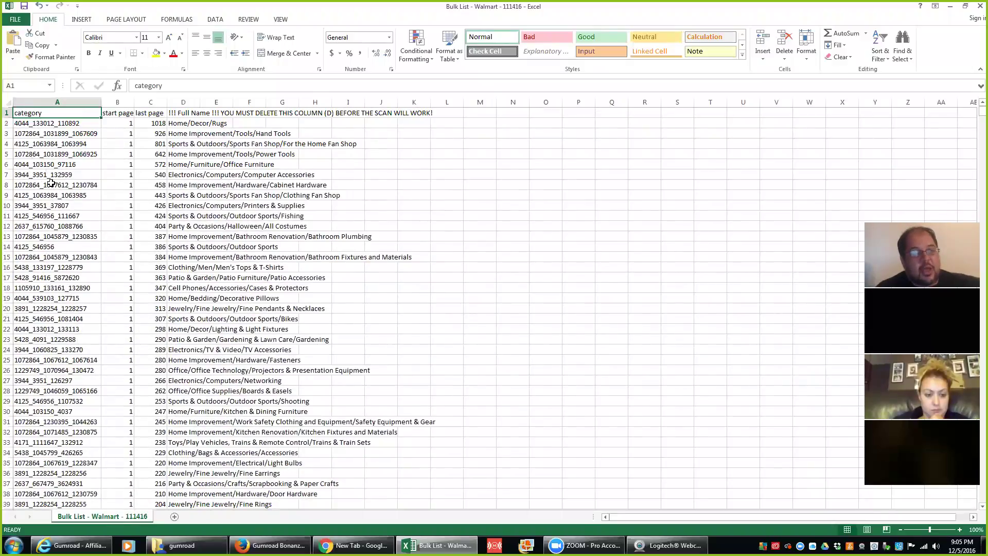
pyautogui.click(70, 127)
pyautogui.scroll(-1, 76, 235)
pyautogui.scroll(1, 98, 206)
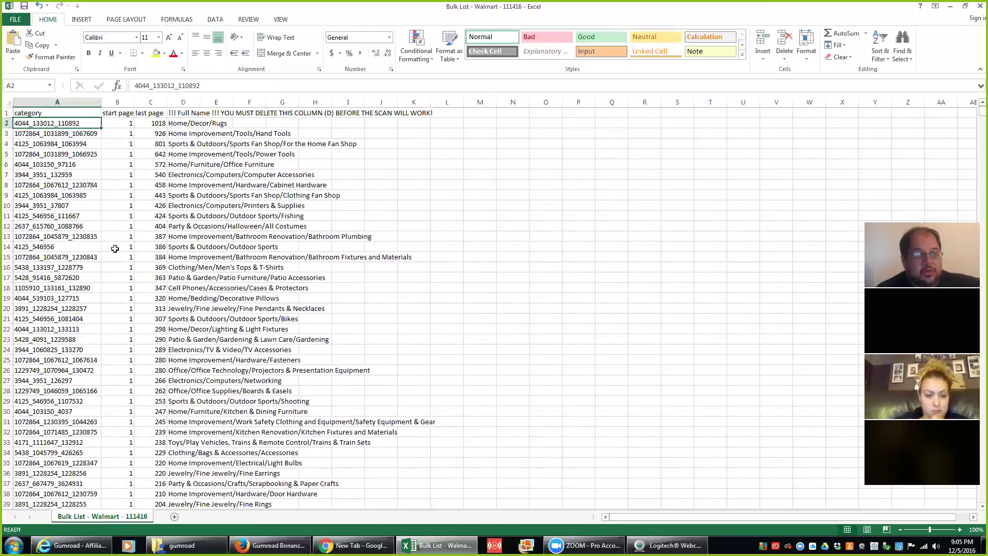
pyautogui.click(159, 124)
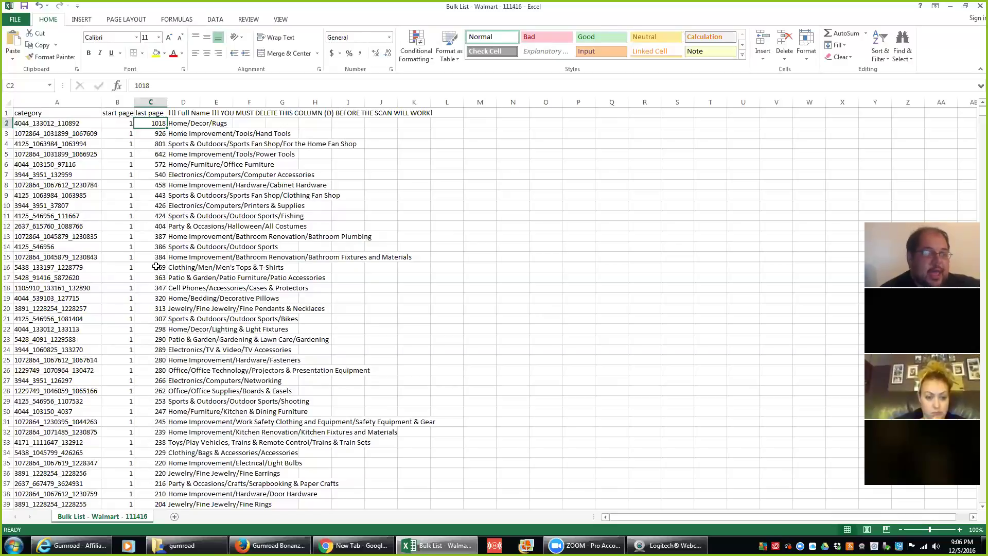
pyautogui.scroll(-20, 156, 266)
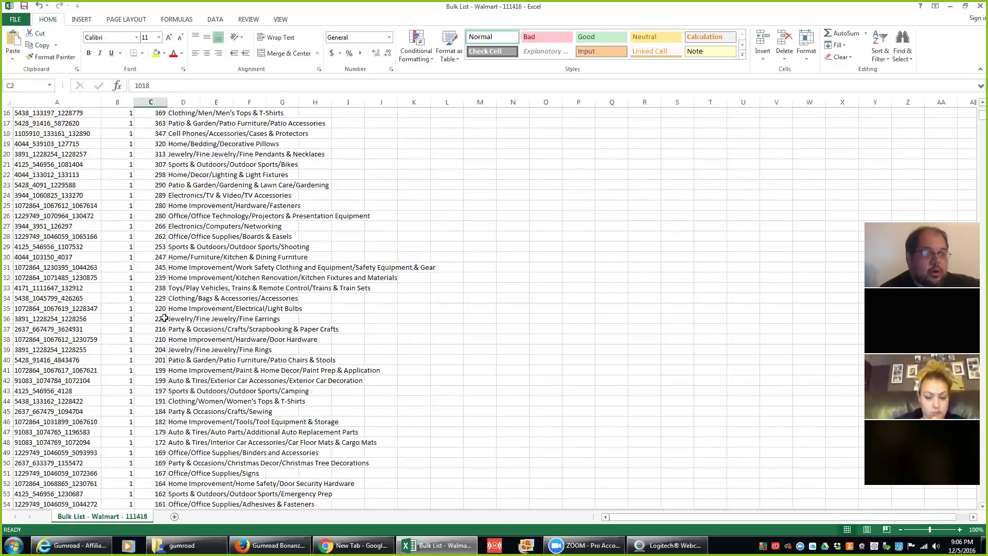
pyautogui.scroll(20, 169, 341)
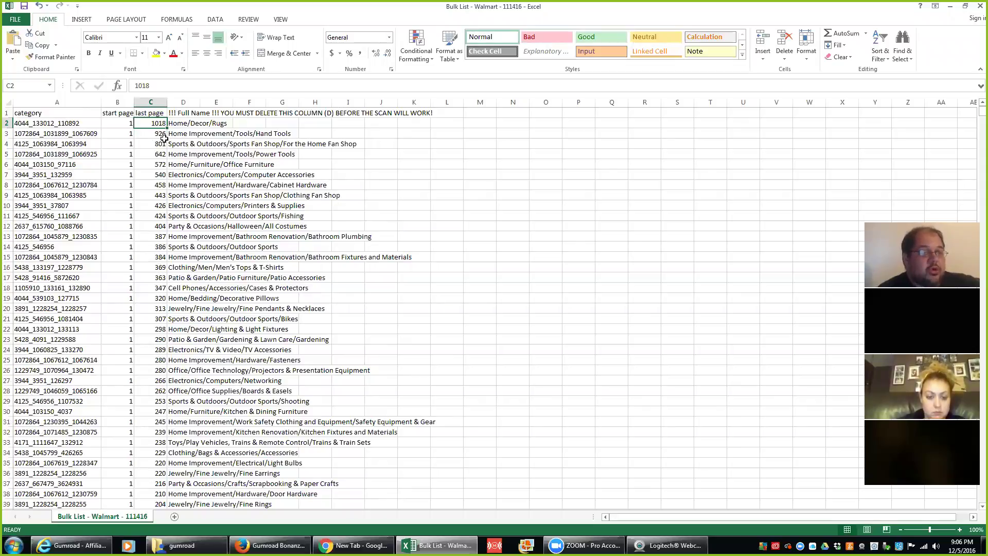
pyautogui.scroll(-2, 149, 252)
pyautogui.scroll(2, 150, 254)
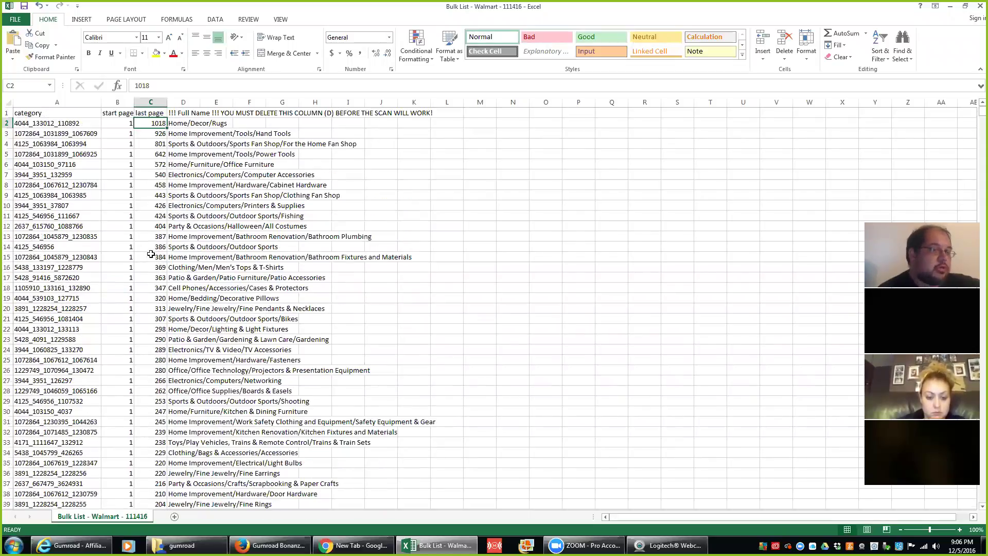
# Read down the last page column to the end of the list and select the category code of Seasonal/Star Wars/Star Wars - Home.
pyautogui.scroll(-20, 157, 230)
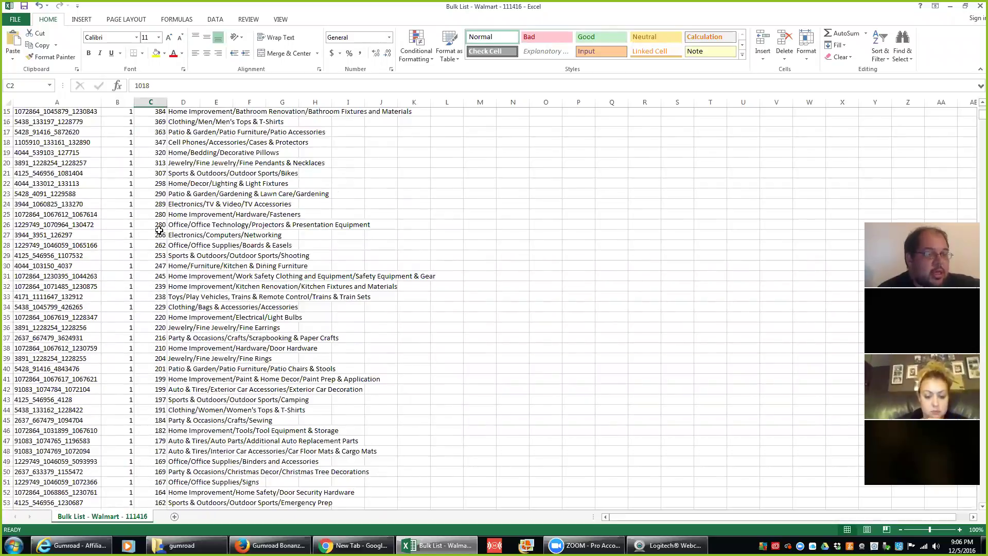
pyautogui.scroll(-20, 169, 229)
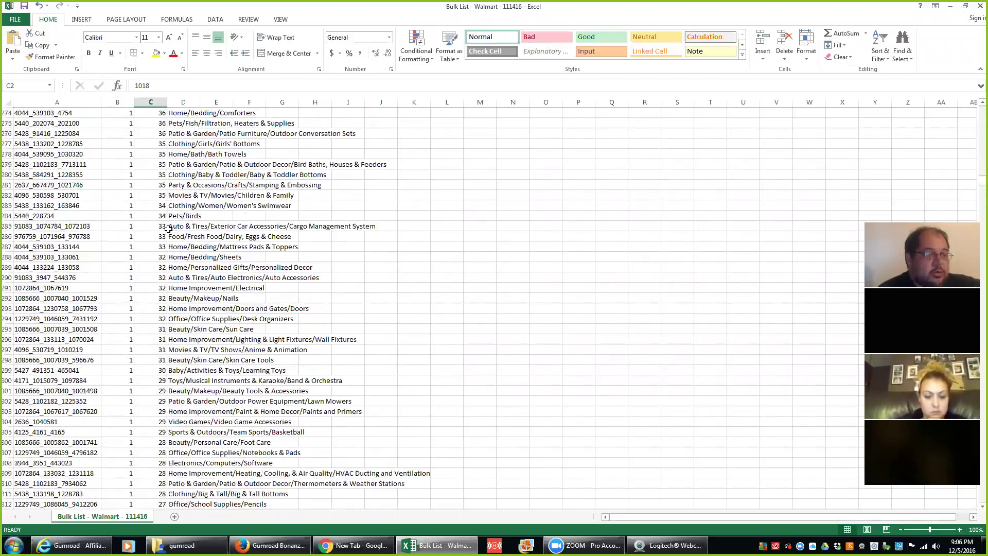
pyautogui.scroll(-20, 168, 229)
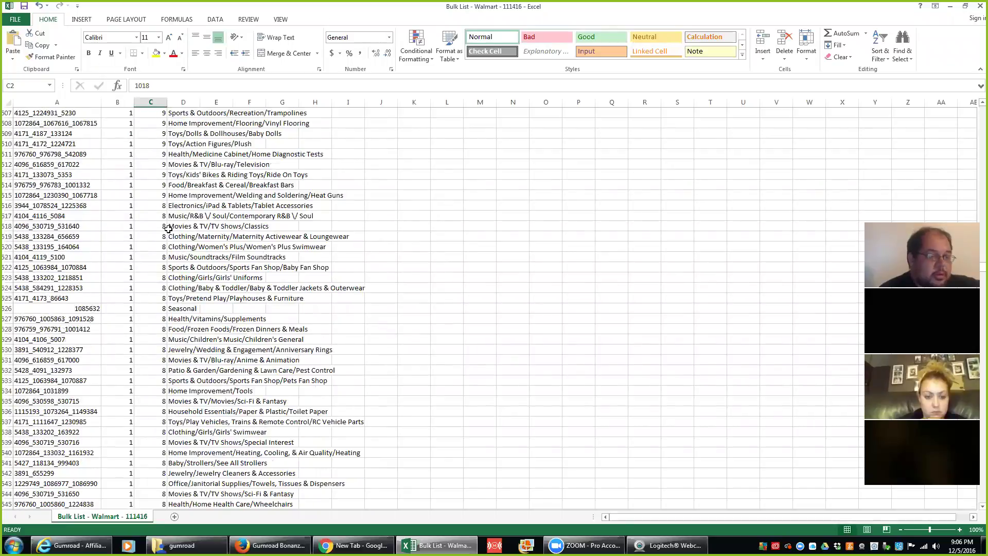
pyautogui.scroll(-20, 168, 229)
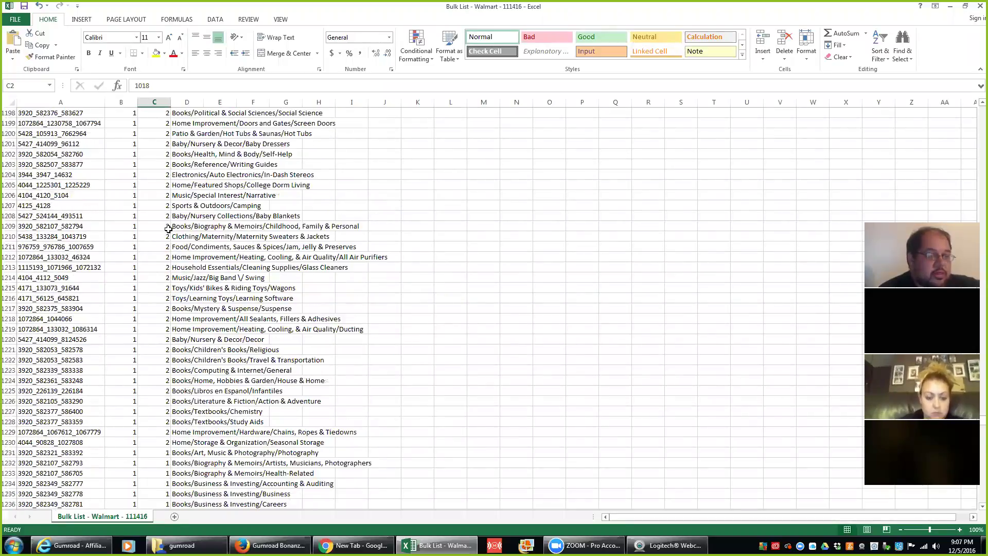
pyautogui.scroll(-20, 168, 229)
pyautogui.scroll(7, 167, 223)
pyautogui.scroll(12, 166, 224)
pyautogui.scroll(-5, 169, 415)
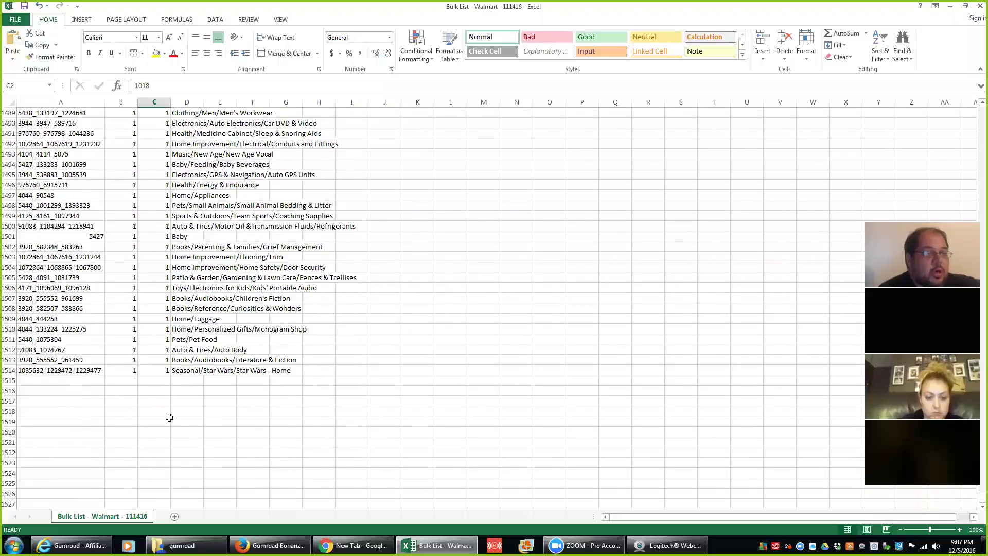
pyautogui.click(34, 369)
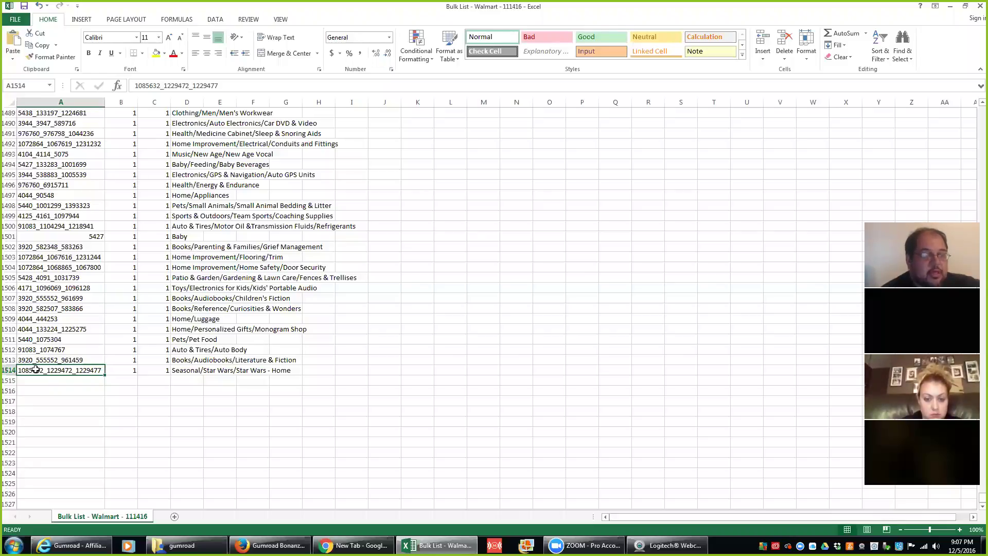
# Review the categories and their last page counts from the end of the list back up to the header row.
pyautogui.scroll(1, 153, 300)
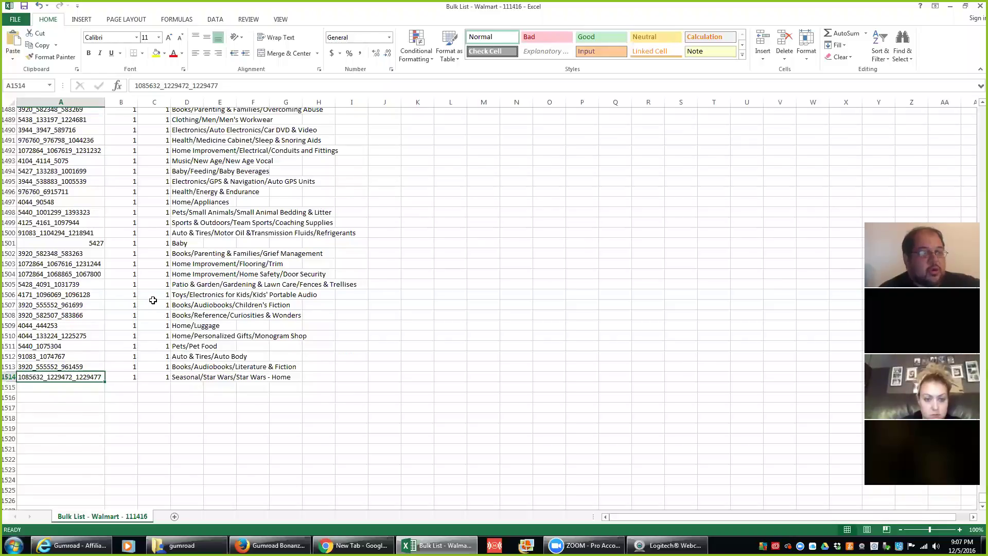
pyautogui.scroll(20, 153, 300)
pyautogui.scroll(20, 153, 300)
pyautogui.scroll(16, 152, 300)
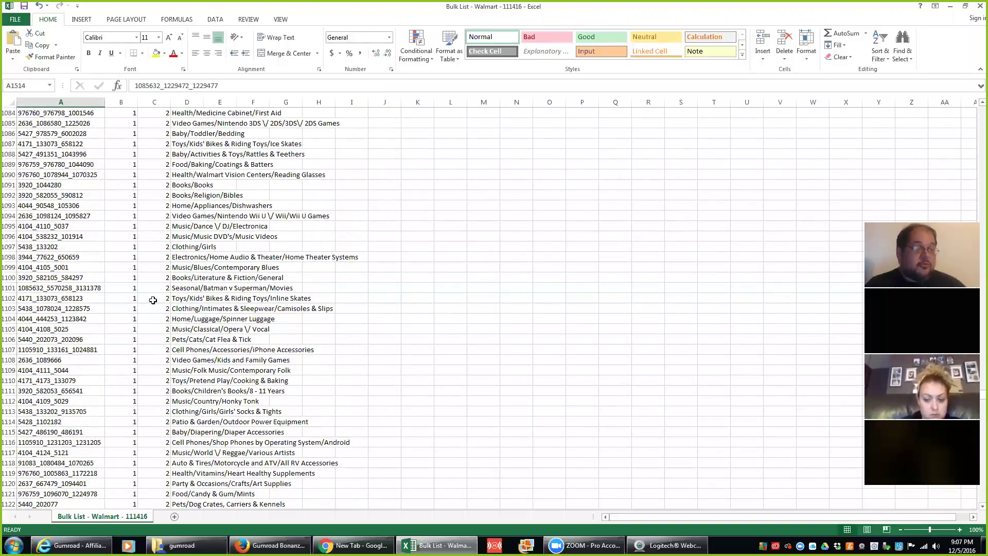
pyautogui.scroll(20, 168, 205)
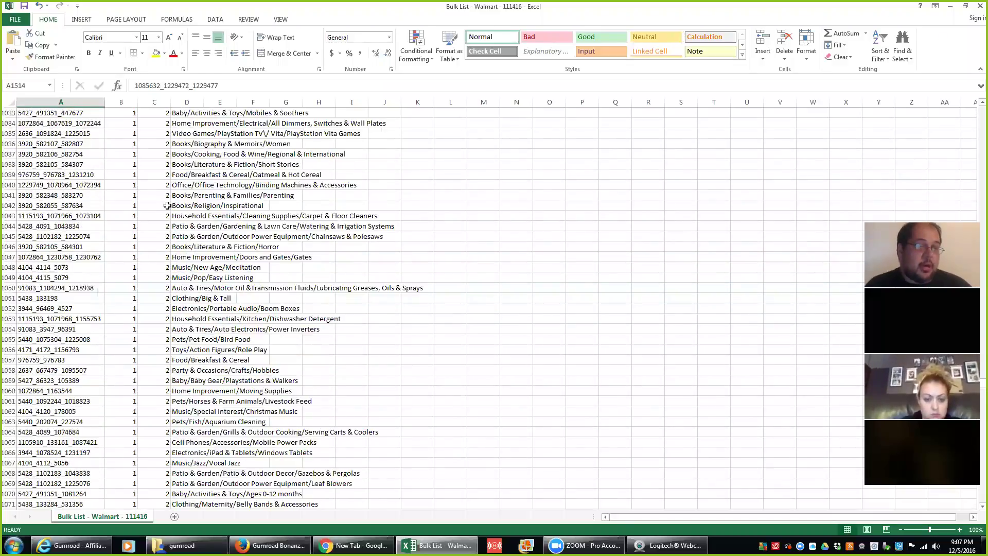
pyautogui.scroll(20, 167, 205)
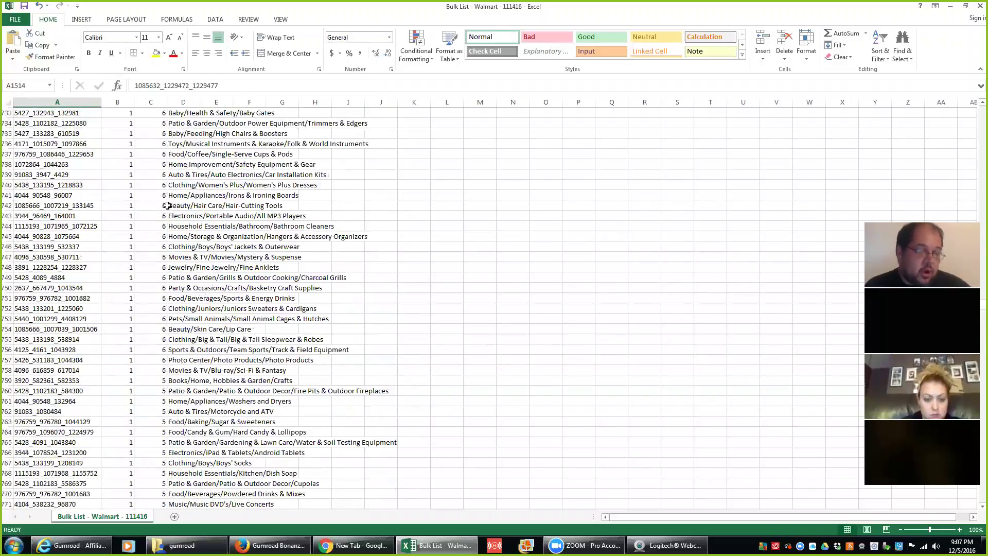
pyautogui.scroll(20, 167, 206)
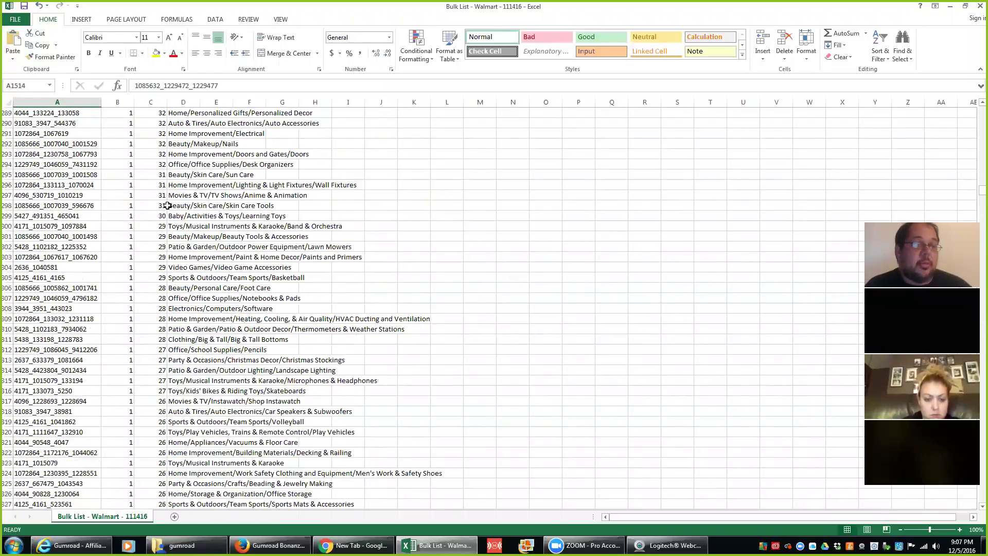
pyautogui.scroll(20, 167, 205)
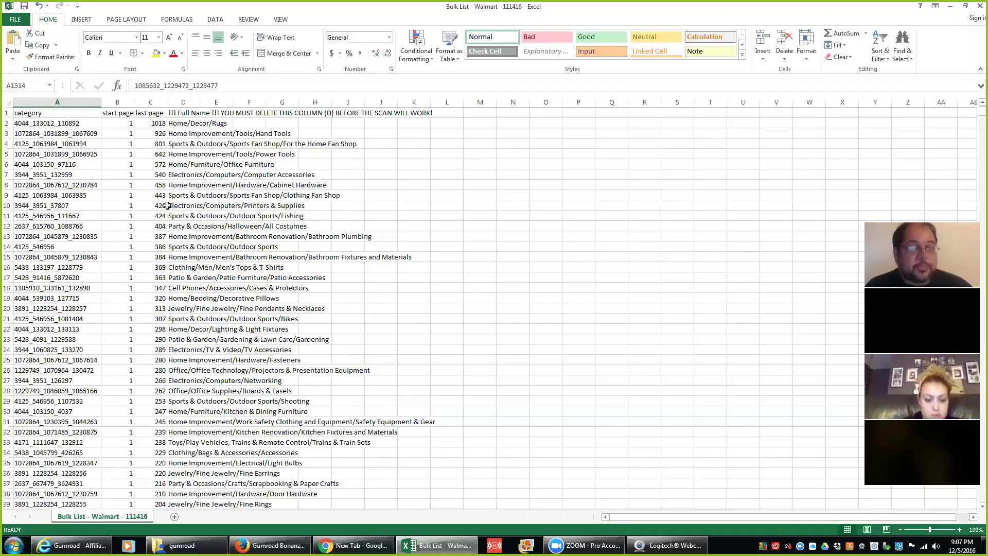
# Sort the list ascending by the Full Name column (D), expanding the selection to include the neighbouring columns.
pyautogui.click(196, 101)
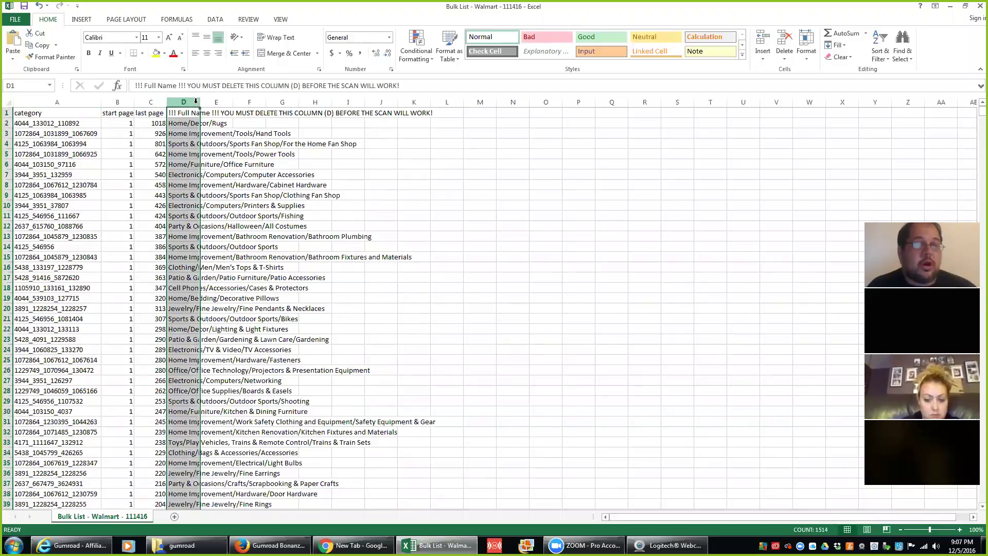
pyautogui.click(217, 21)
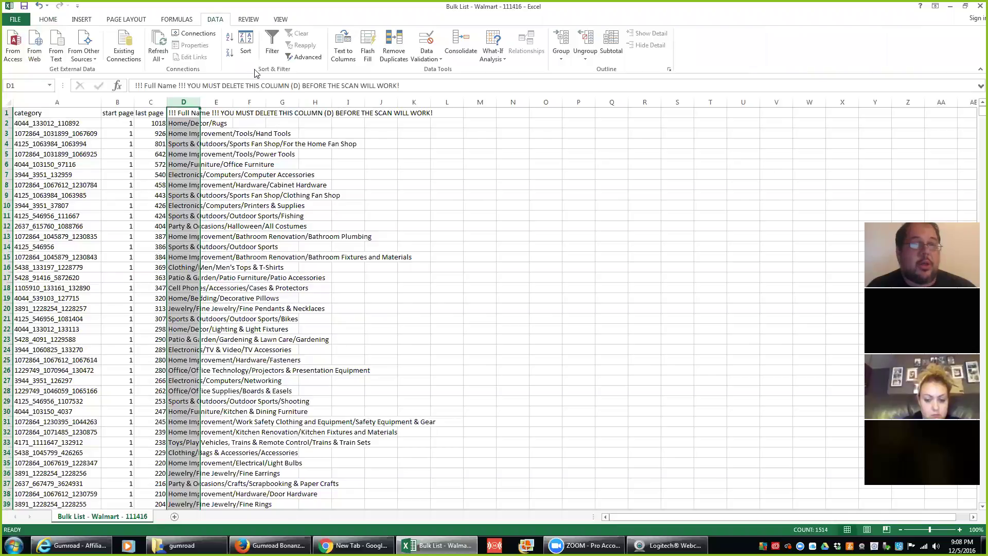
pyautogui.click(230, 41)
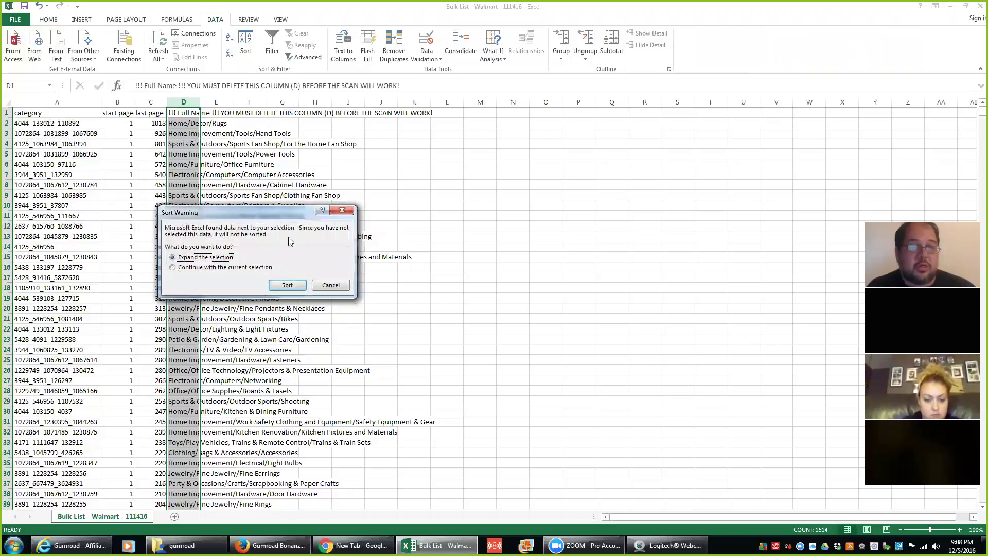
pyautogui.click(287, 285)
pyautogui.scroll(-1, 250, 230)
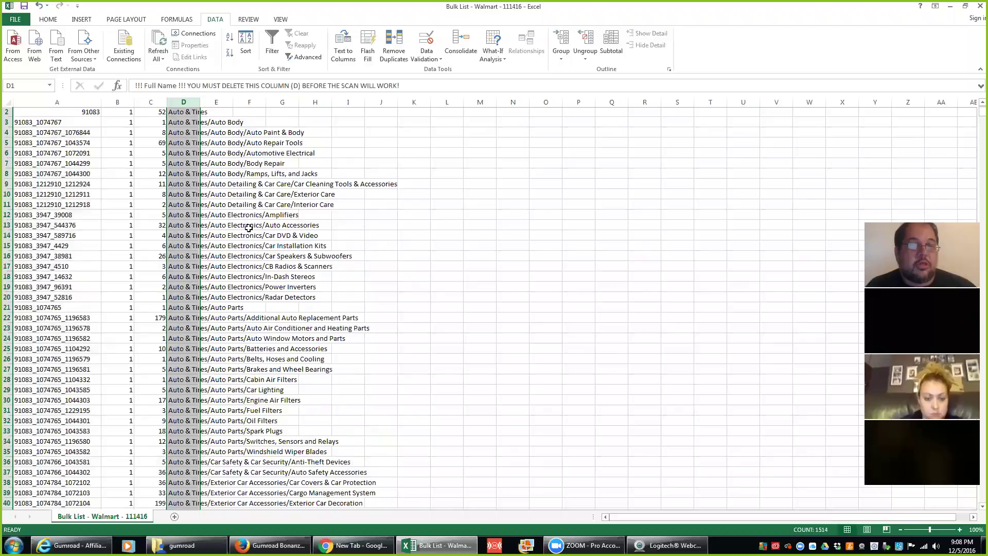
pyautogui.click(250, 229)
pyautogui.scroll(1, 250, 303)
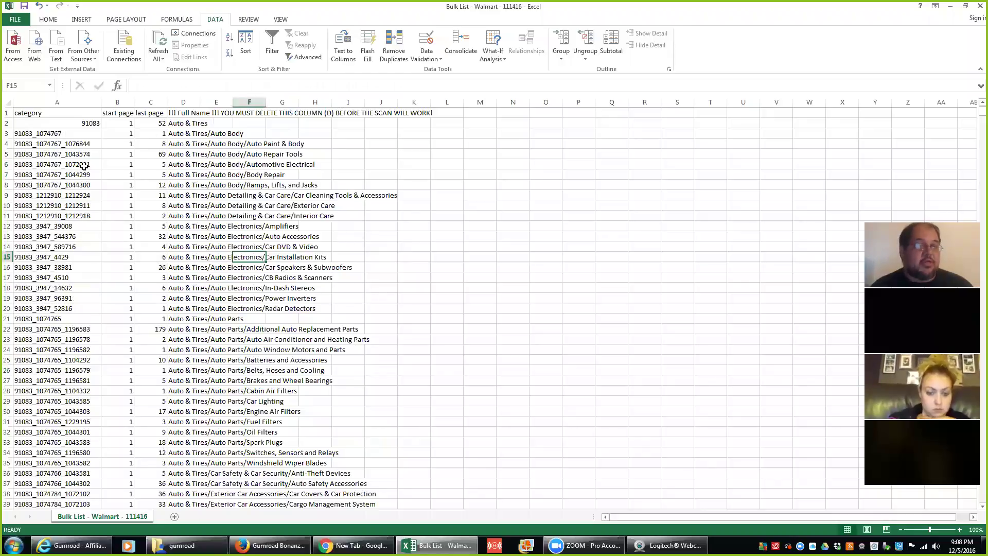
# Review the Auto & Tires categories in the sorted list, down to where the Baby categories begin.
pyautogui.scroll(-8, 100, 332)
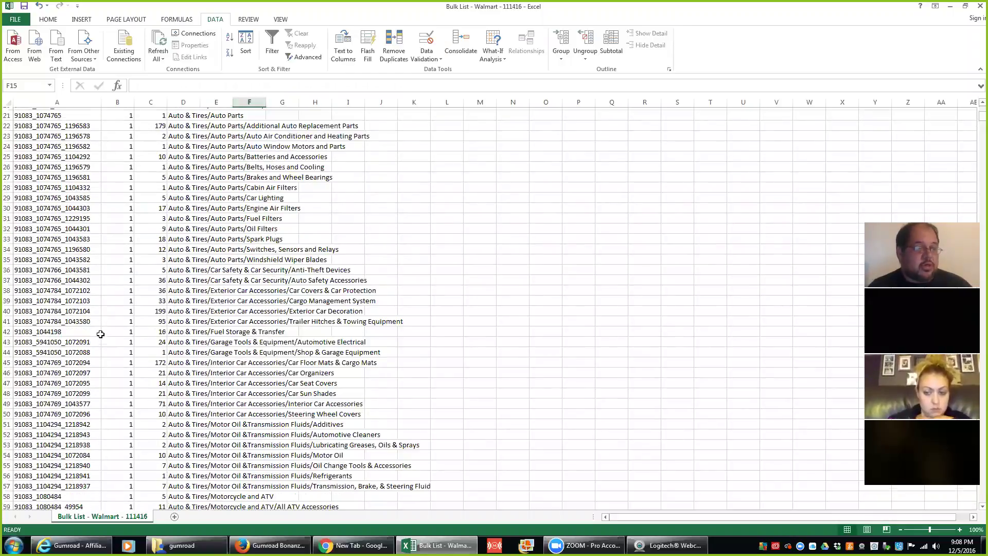
pyautogui.scroll(-1, 101, 334)
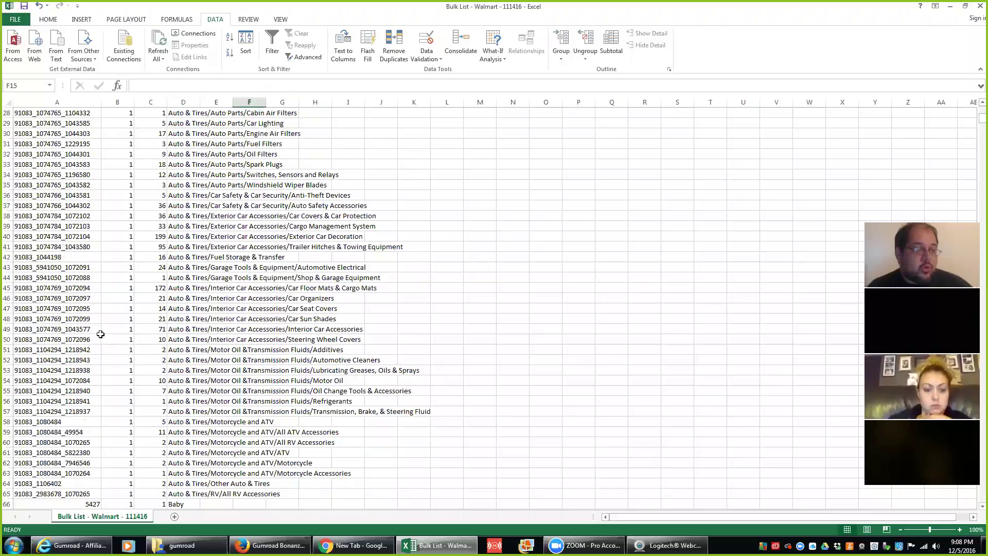
pyautogui.scroll(9, 100, 332)
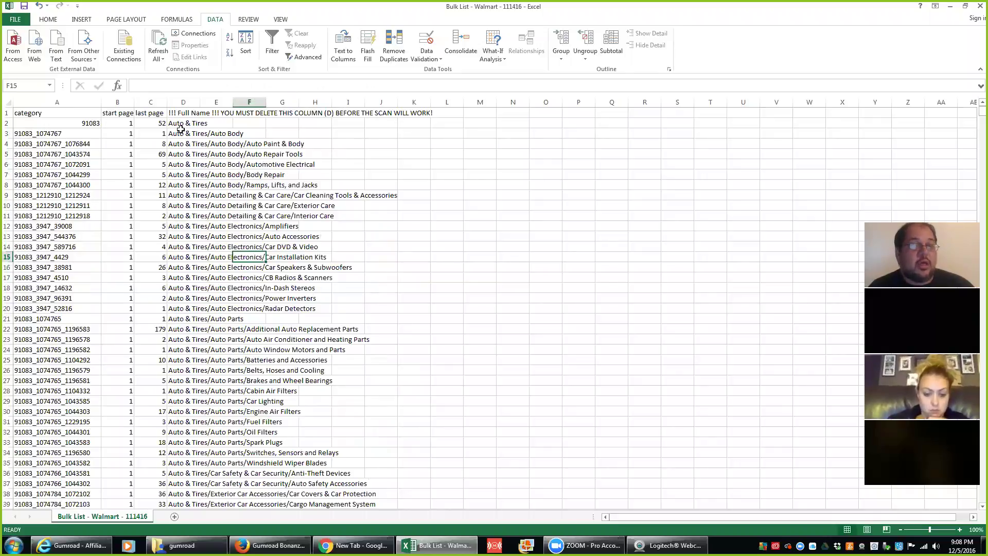
pyautogui.scroll(-6, 65, 275)
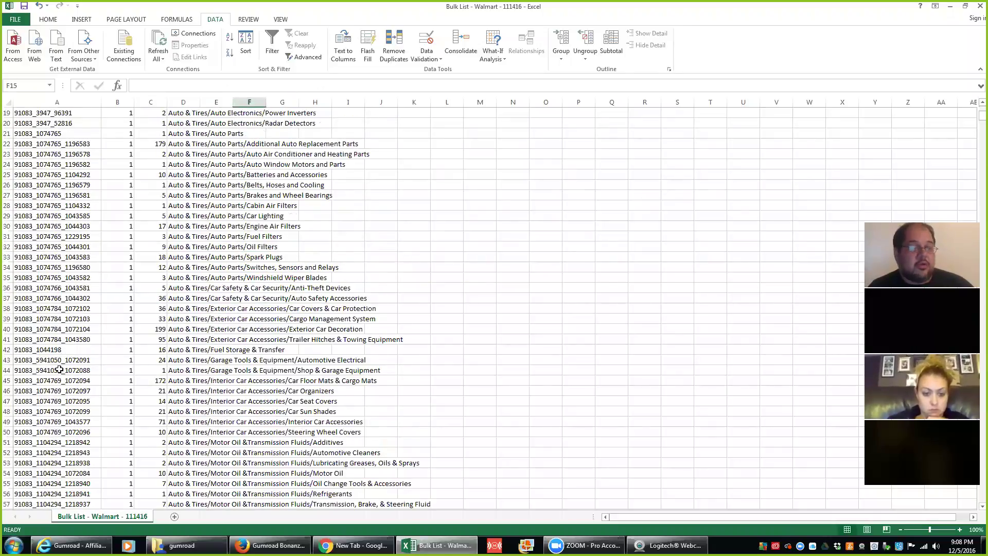
pyautogui.scroll(6, 251, 148)
# Try deleting the Full Name column (D) from the Walmart list.
pyautogui.click(193, 101)
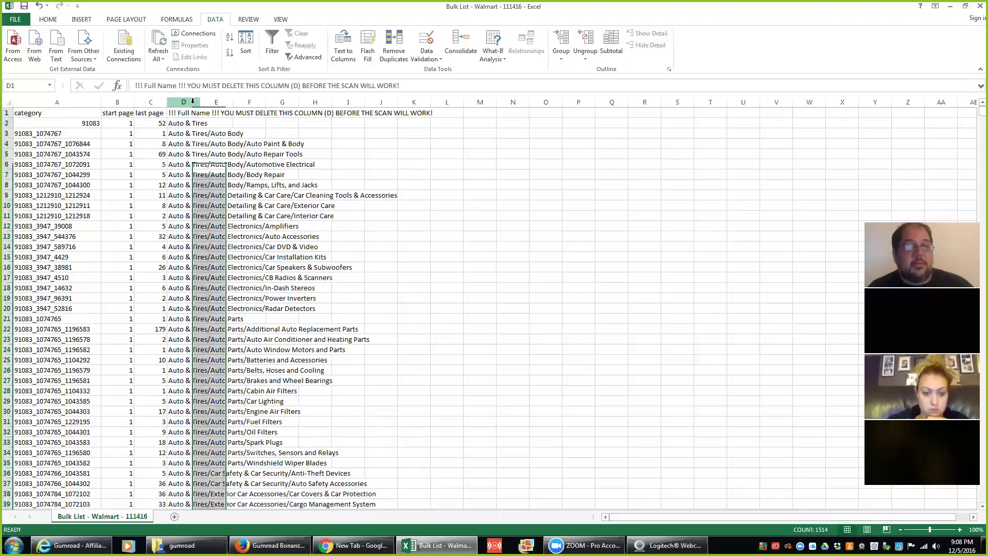
pyautogui.rightClick(193, 101)
pyautogui.click(227, 186)
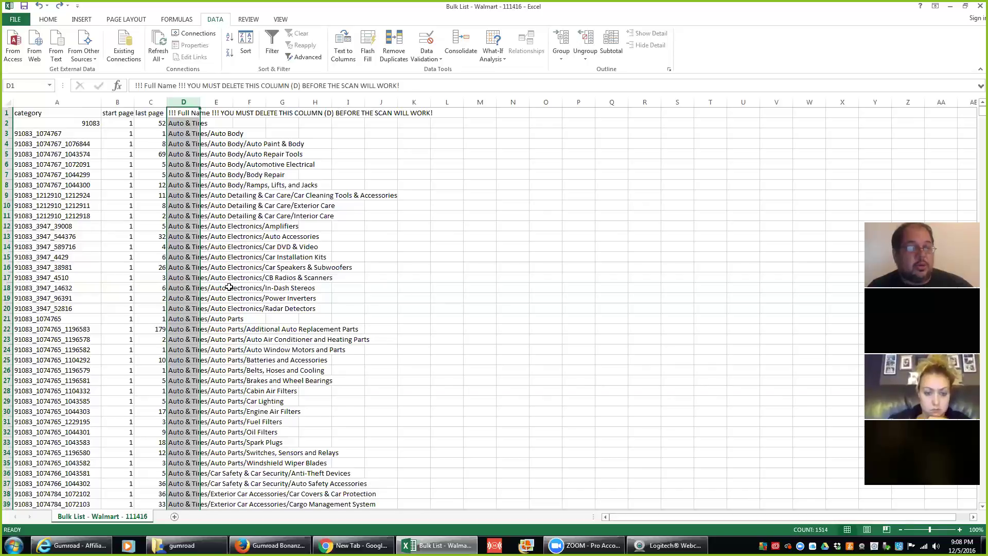
# Look through the alphabetical category groups from Auto & Tires through Baby, Beauty and Books to Clothing, and back up to Baby.
pyautogui.scroll(-10, 235, 298)
pyautogui.scroll(4, 236, 300)
pyautogui.scroll(-5, 234, 298)
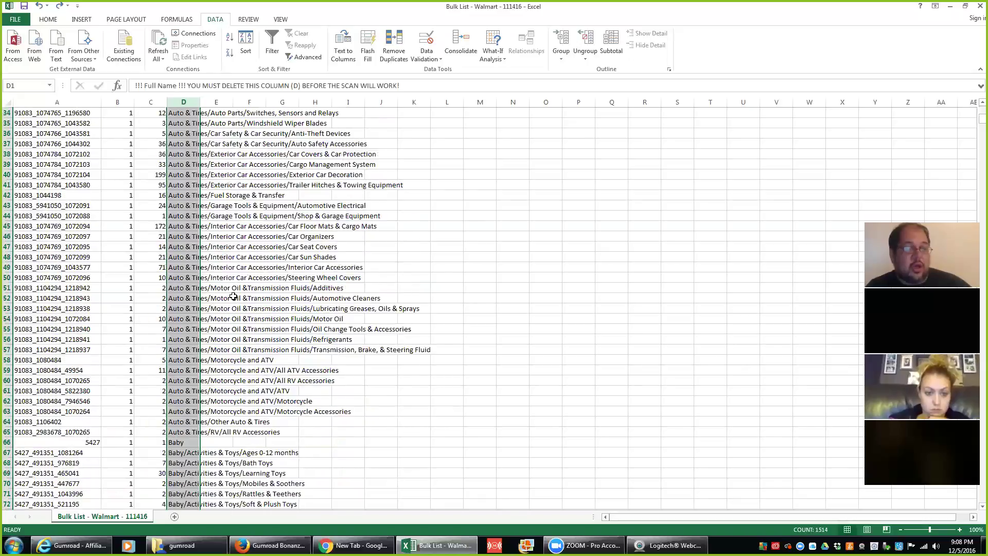
pyautogui.scroll(-20, 234, 297)
pyautogui.scroll(-20, 233, 296)
pyautogui.scroll(5, 233, 297)
pyautogui.scroll(-5, 233, 297)
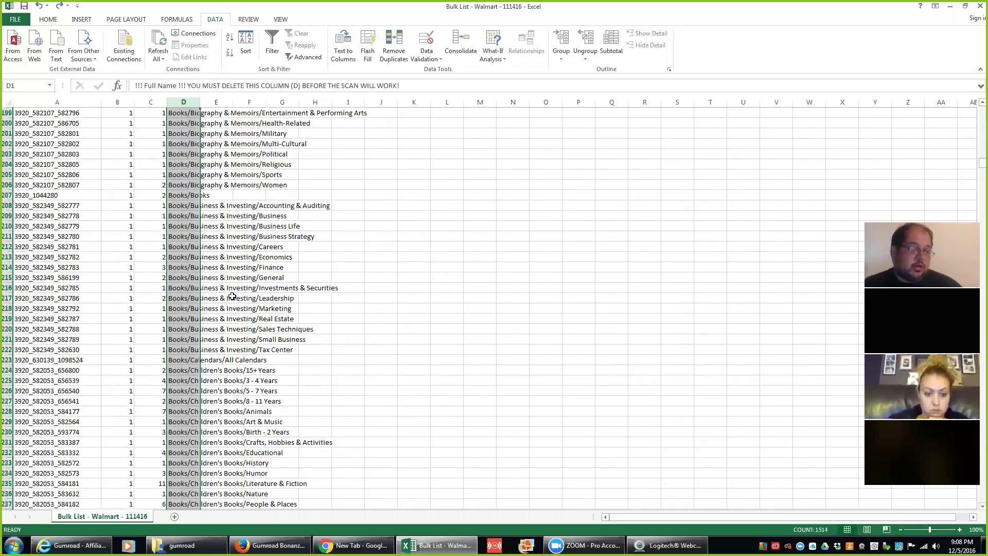
pyautogui.scroll(-3, 232, 297)
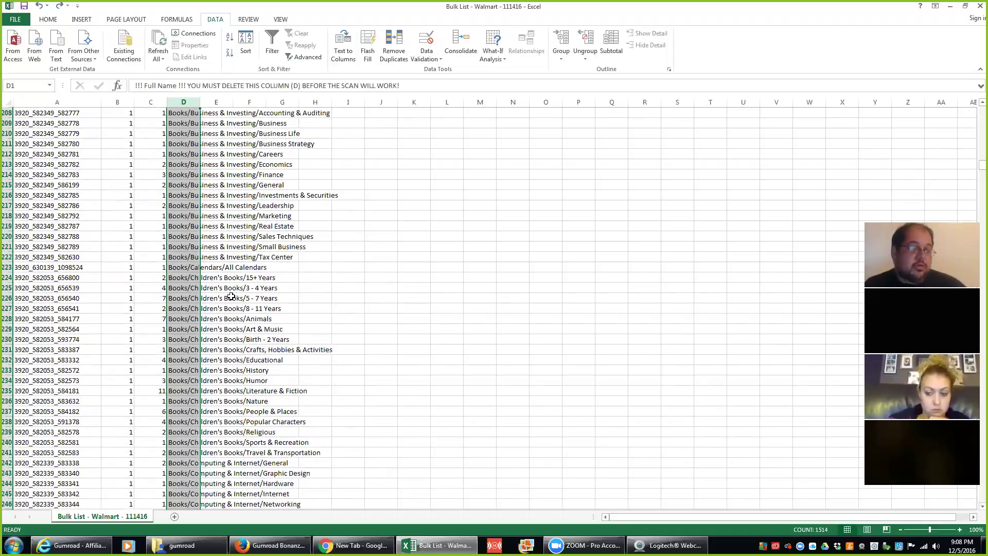
pyautogui.scroll(20, 226, 305)
pyautogui.scroll(-20, 218, 301)
pyautogui.scroll(-20, 84, 287)
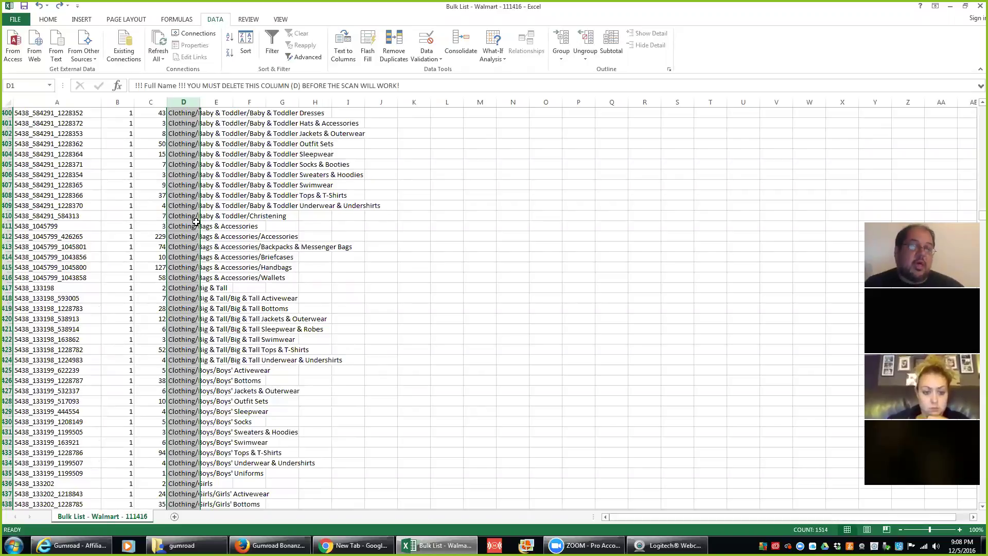
pyautogui.scroll(20, 196, 221)
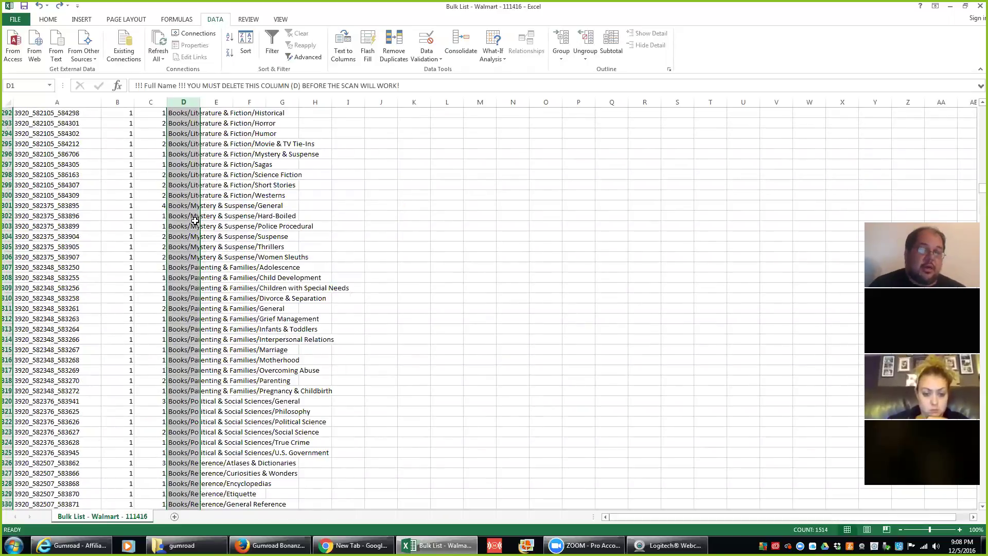
pyautogui.scroll(20, 195, 220)
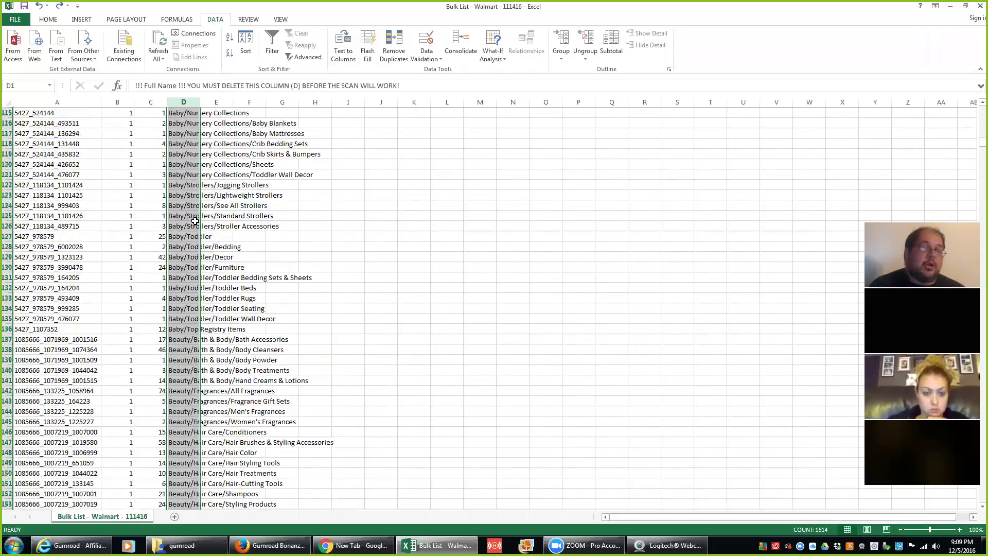
# Review the sorted Walmart list again from its first row through Auto & Tires to the start of the Baby categories.
pyautogui.scroll(16, 195, 221)
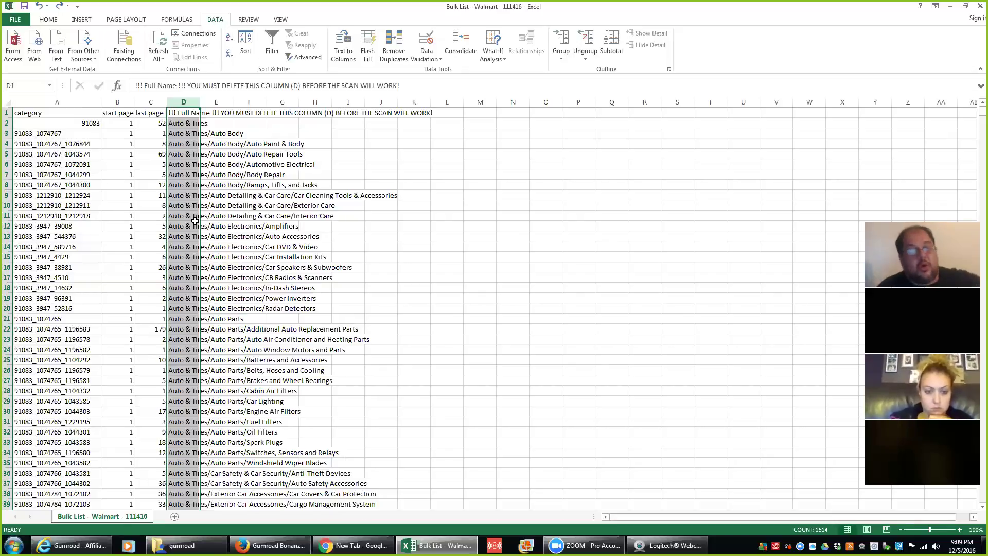
pyautogui.scroll(-13, 260, 161)
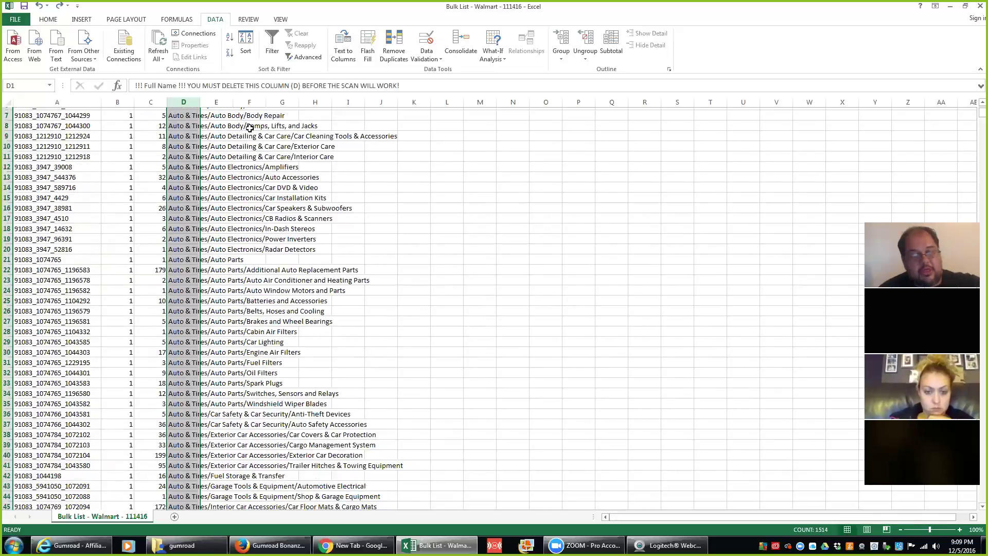
pyautogui.scroll(-4, 265, 200)
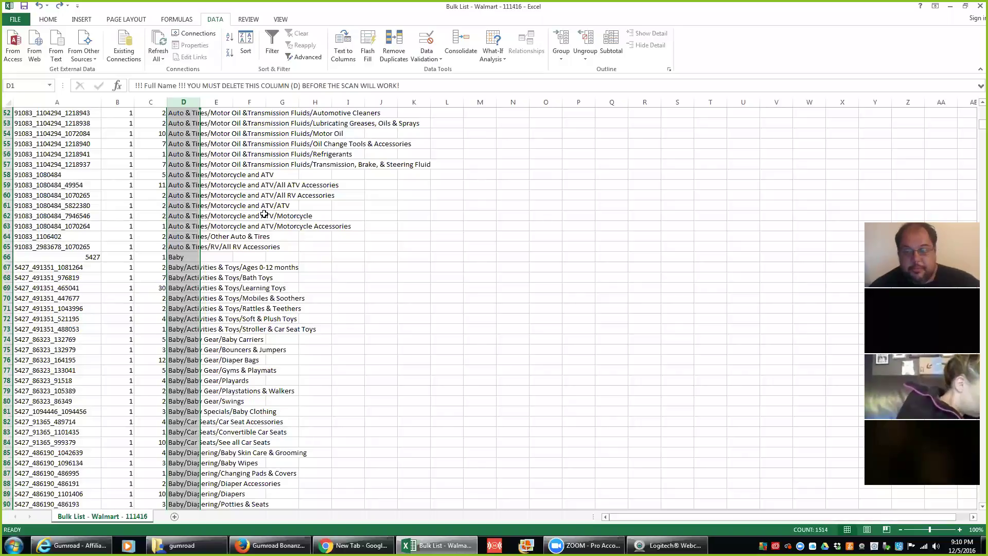
pyautogui.scroll(1, 772, 471)
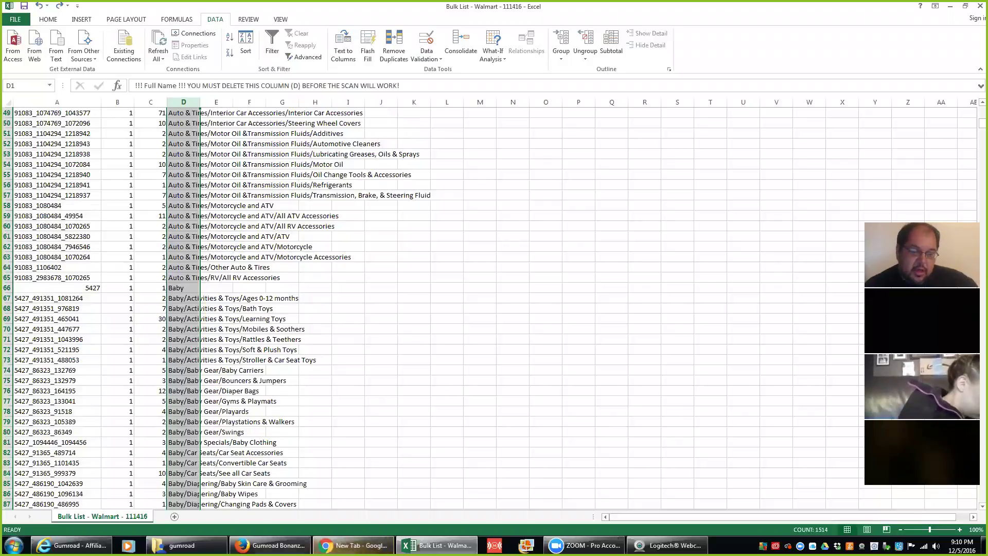
# Switch to Firefox and show the start of the A STEP AHEAD TACTICAL SOURCING SHEET, passing its Gumroad sales page and the third-party bulk category lists.
pyautogui.click(273, 546)
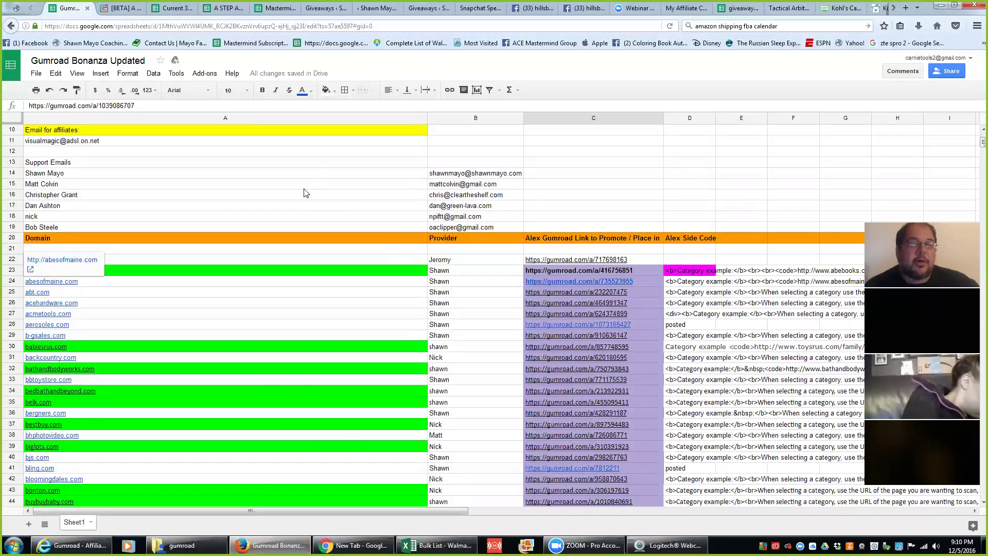
pyautogui.click(122, 8)
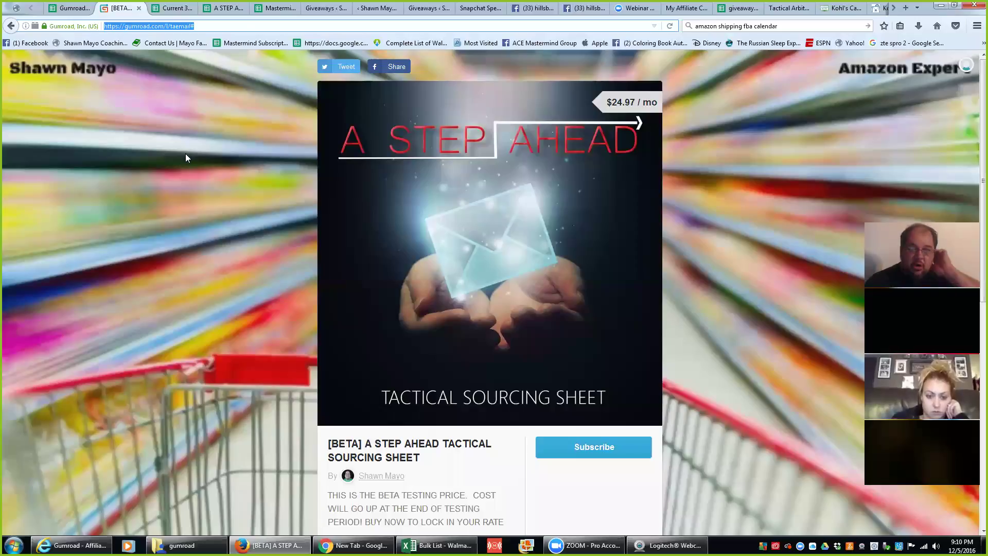
pyautogui.click(171, 8)
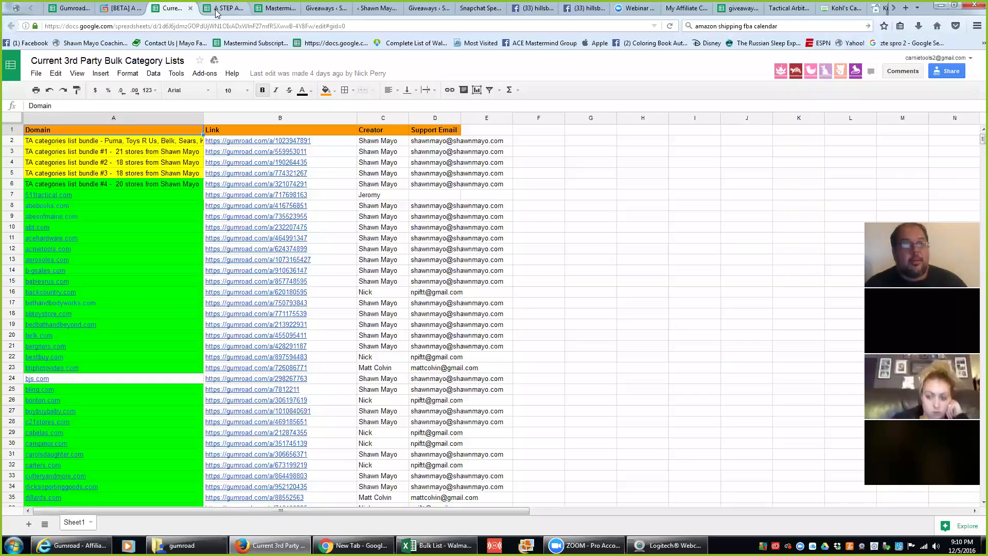
pyautogui.click(216, 12)
pyautogui.scroll(7, 272, 309)
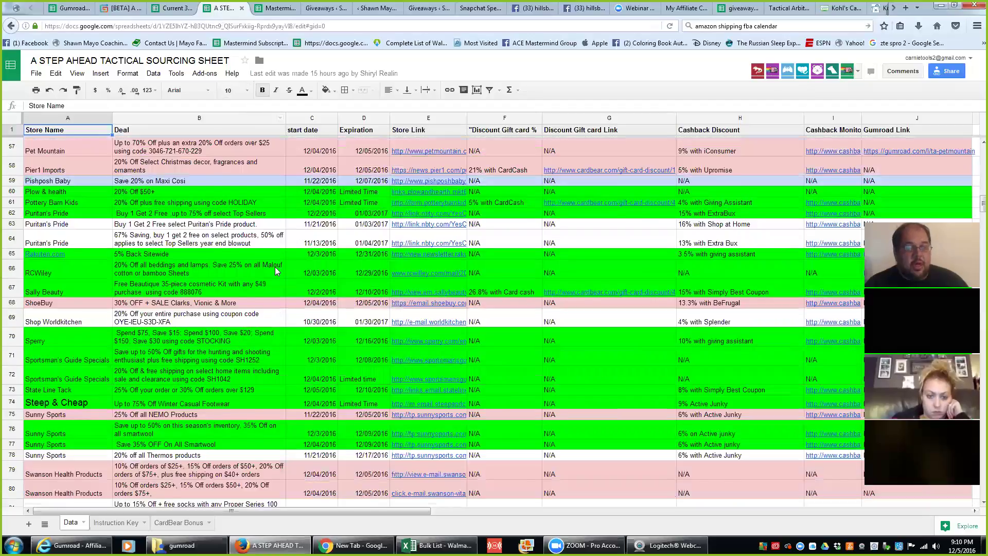
pyautogui.scroll(15, 276, 270)
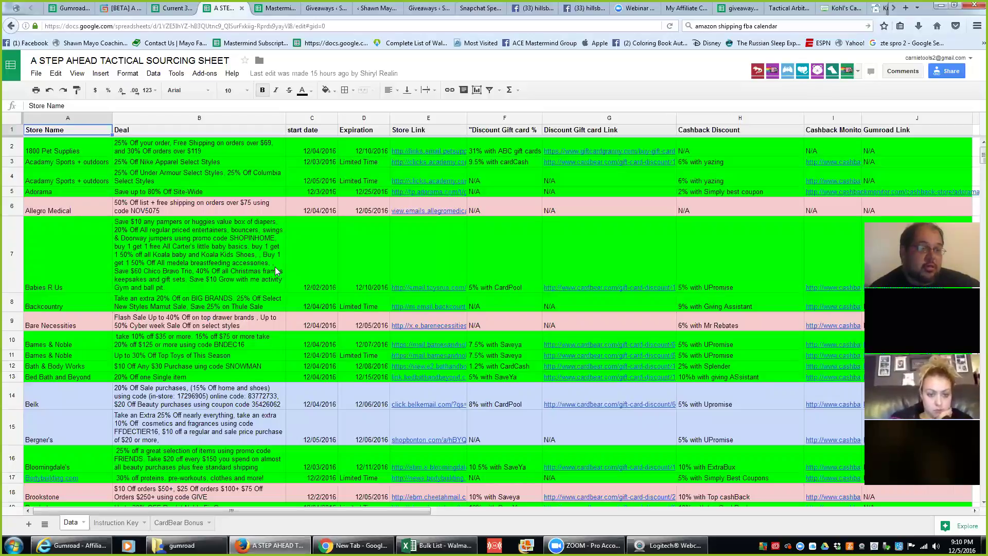
# Examine the store names and deals listed for Adorama and Allegro Medical.
pyautogui.click(91, 184)
pyautogui.click(93, 196)
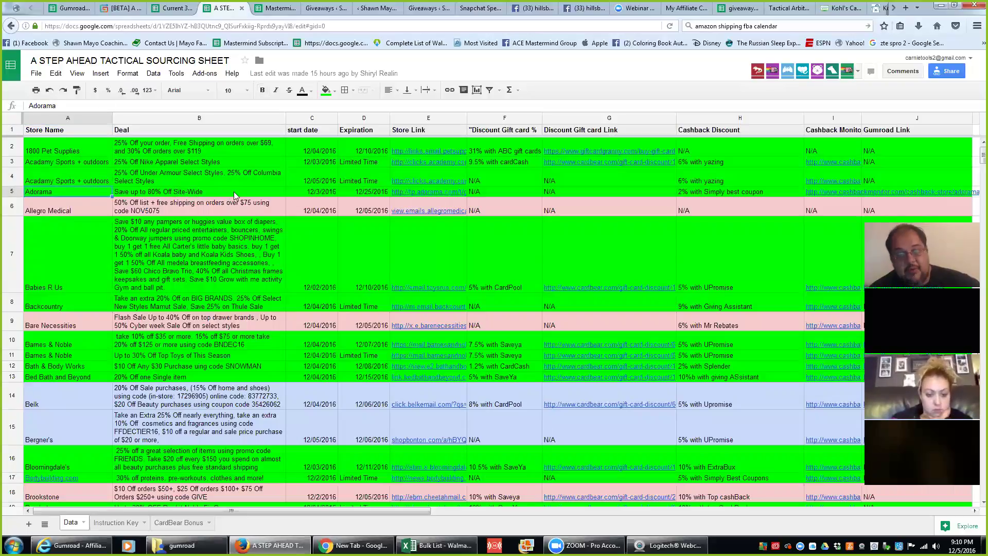
pyautogui.click(167, 196)
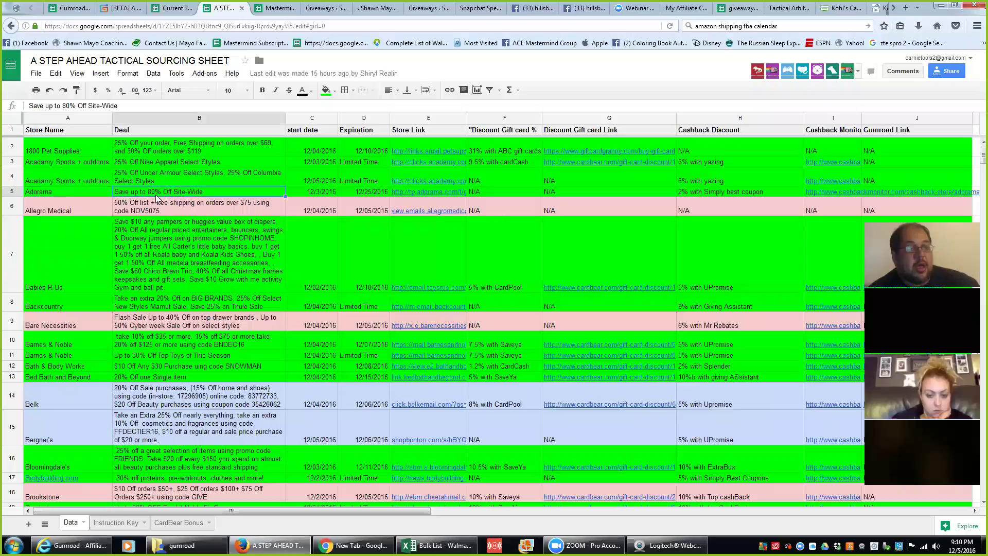
pyautogui.click(215, 208)
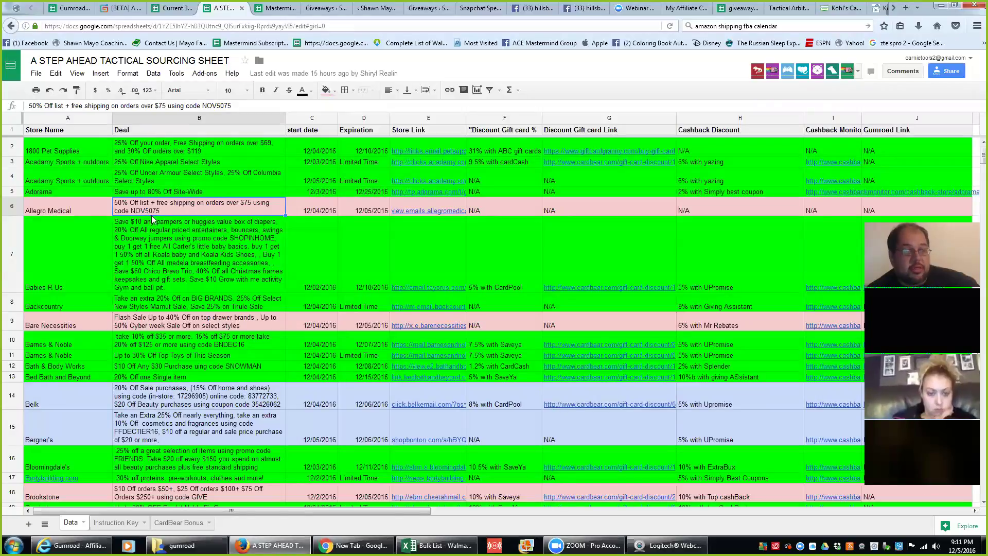
# Examine the Bed Bath and Beyond and Barnes & Noble deals, including the start date of the first Barnes & Noble offer.
pyautogui.scroll(-3, 231, 288)
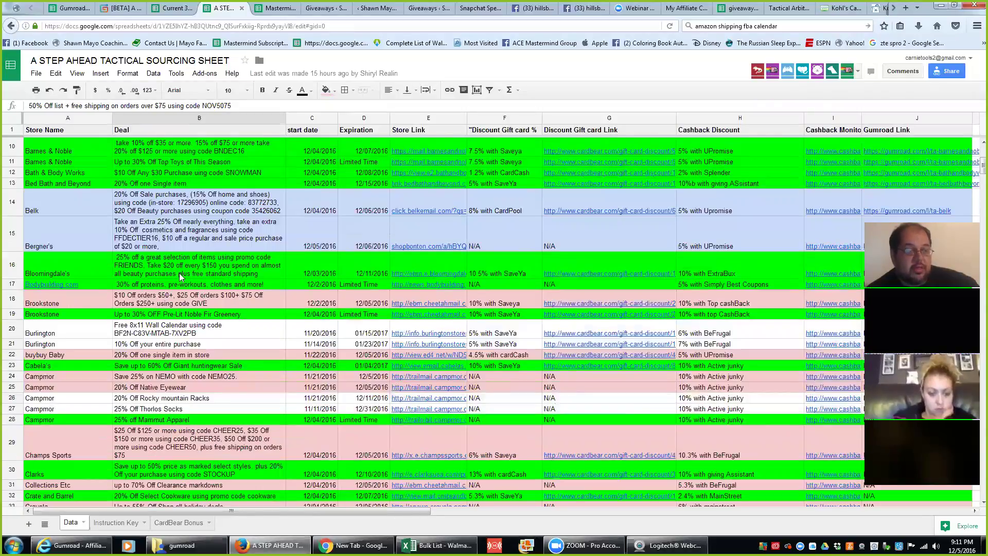
pyautogui.scroll(1, 182, 229)
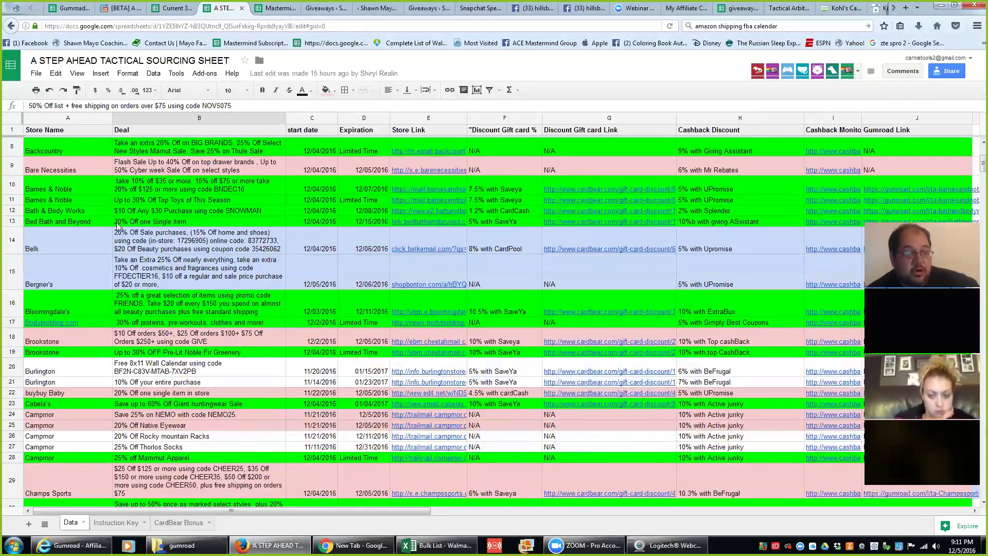
pyautogui.click(157, 222)
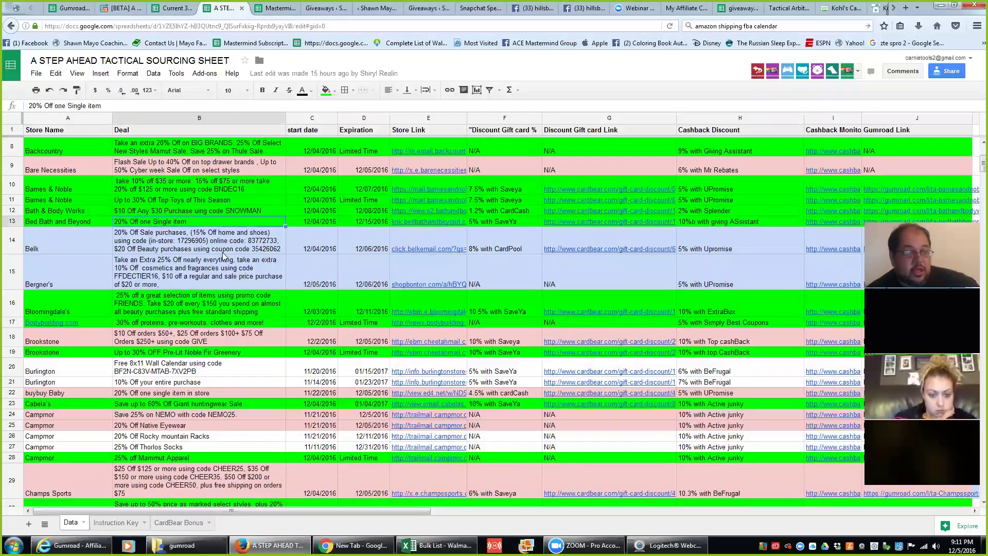
pyautogui.scroll(-1, 225, 282)
pyautogui.scroll(2, 225, 282)
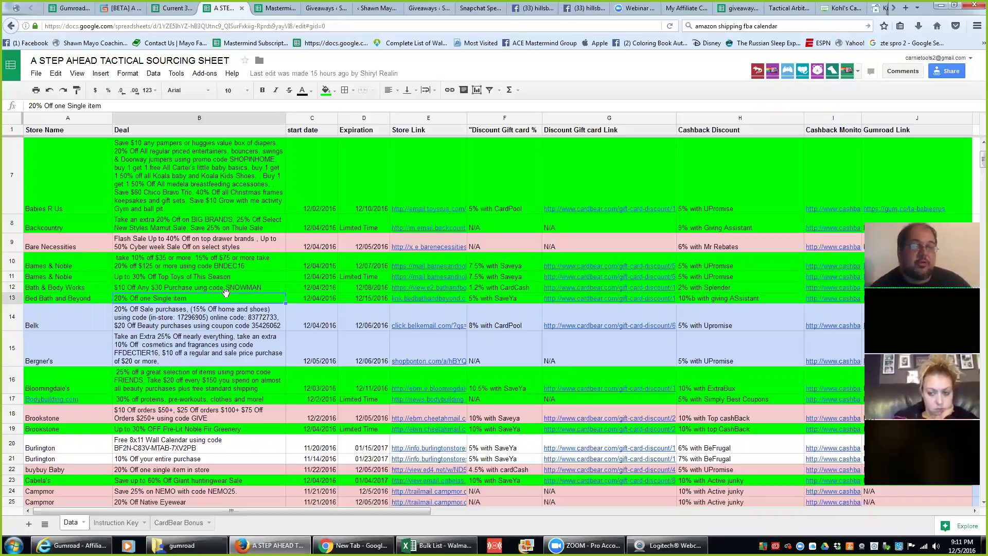
pyautogui.click(316, 265)
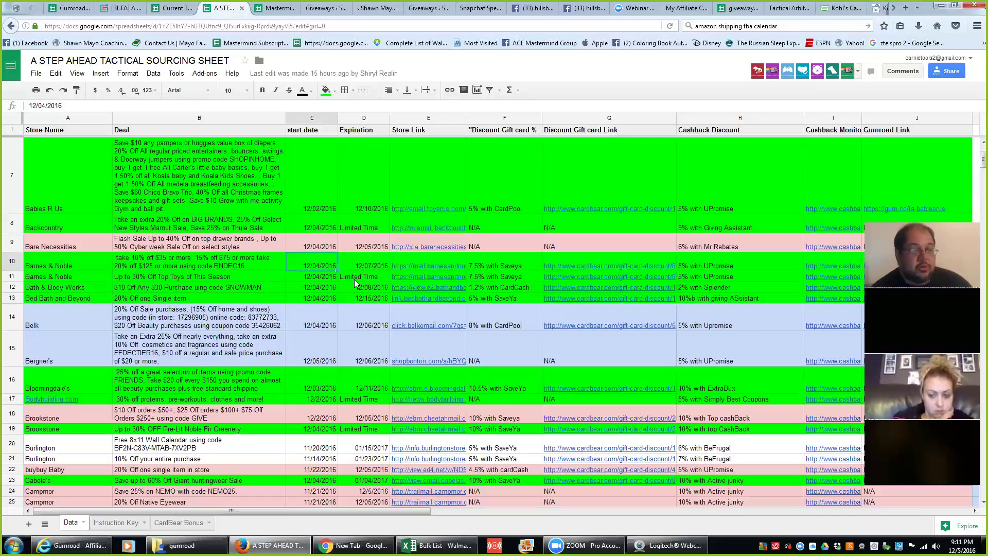
pyautogui.click(245, 274)
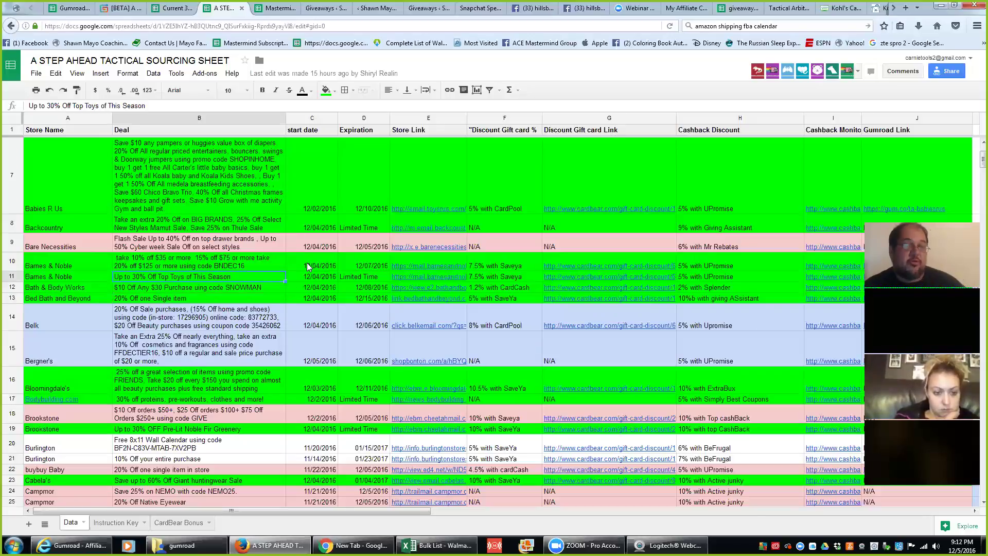
# Examine the Babies R Us row's start date, expiration, store link, gift card discount, cashback discount and Gumroad link.
pyautogui.click(318, 210)
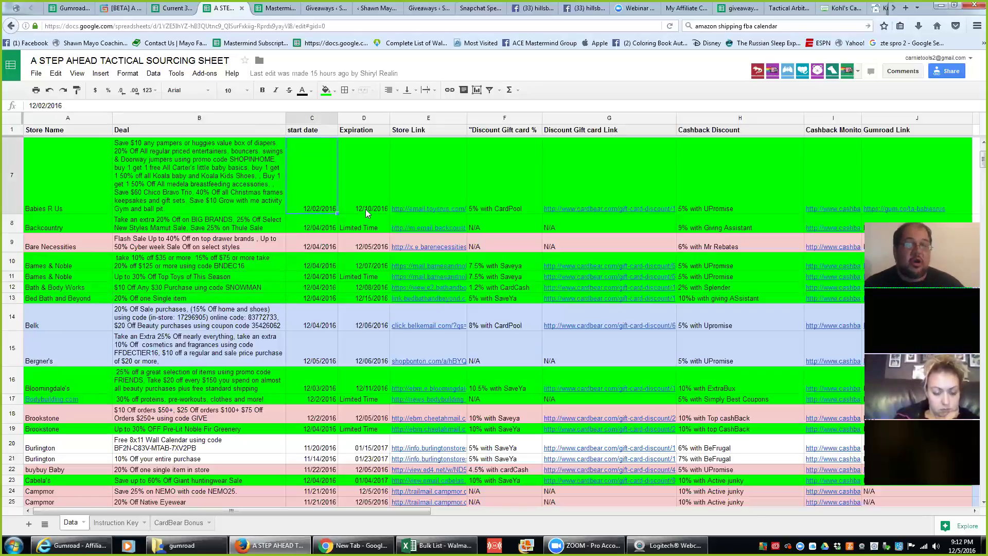
pyautogui.click(367, 211)
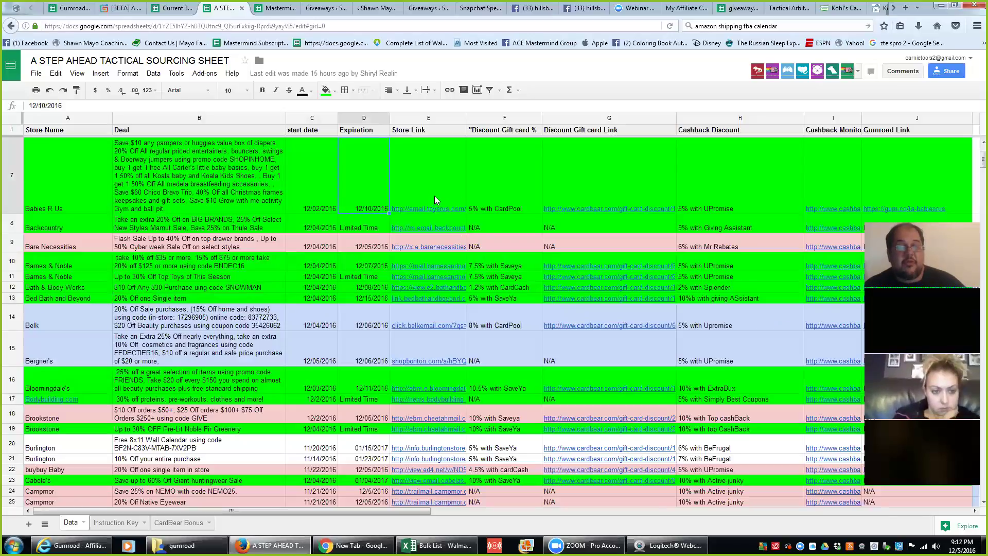
pyautogui.moveTo(427, 215)
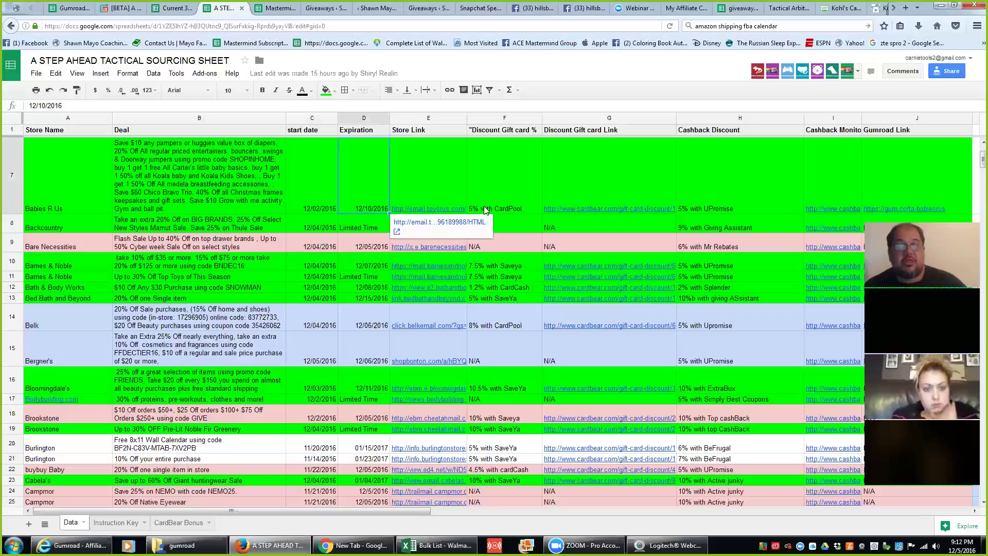
pyautogui.click(501, 195)
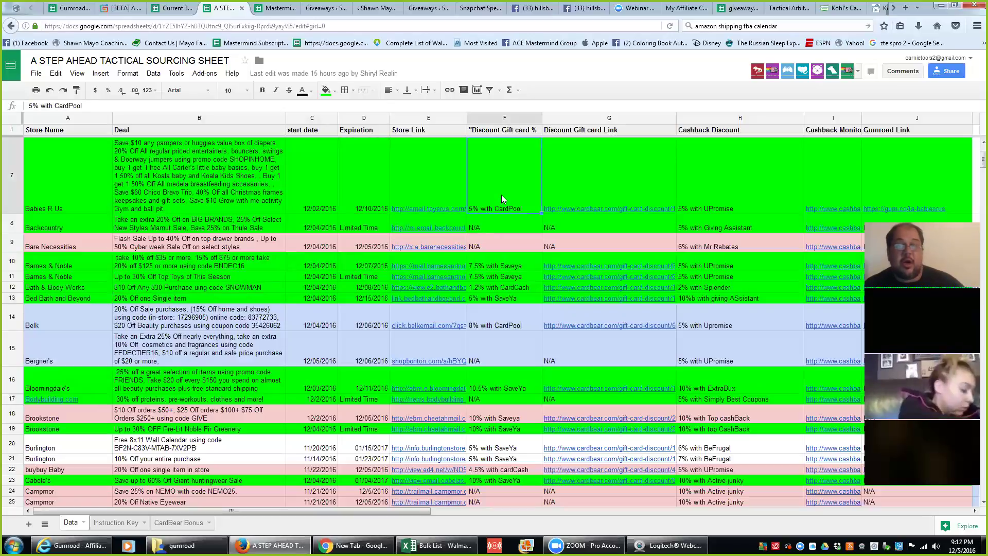
pyautogui.click(725, 186)
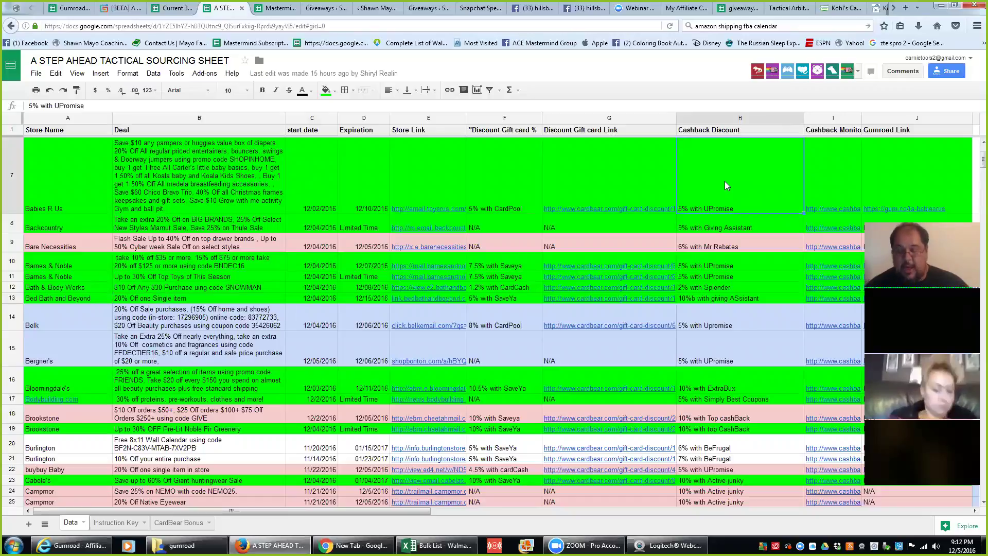
pyautogui.press('Right')
pyautogui.press('Right')
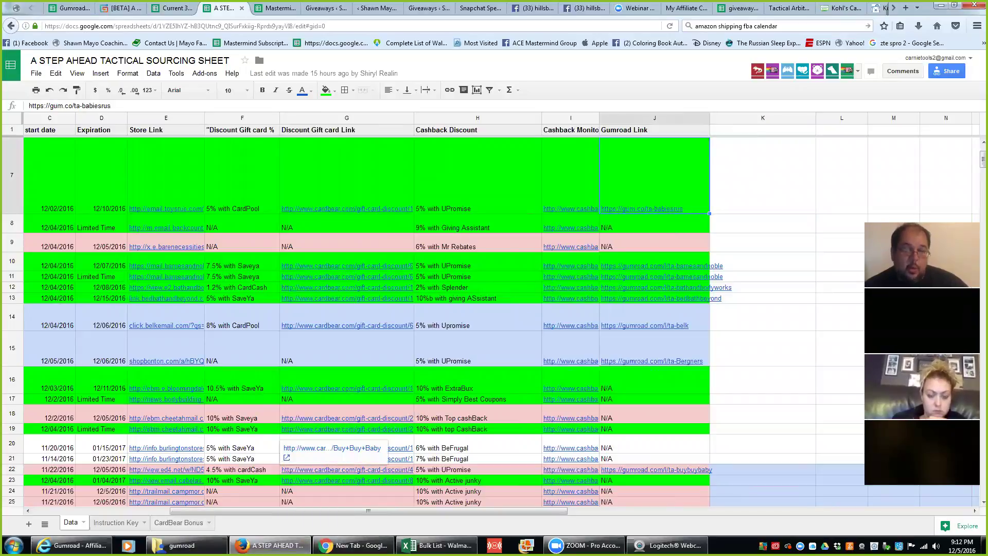
# Open the CardBear Bonus sheet and look through its list of gift card sites from Buy Buy Baby to Timberland.
pyautogui.click(194, 522)
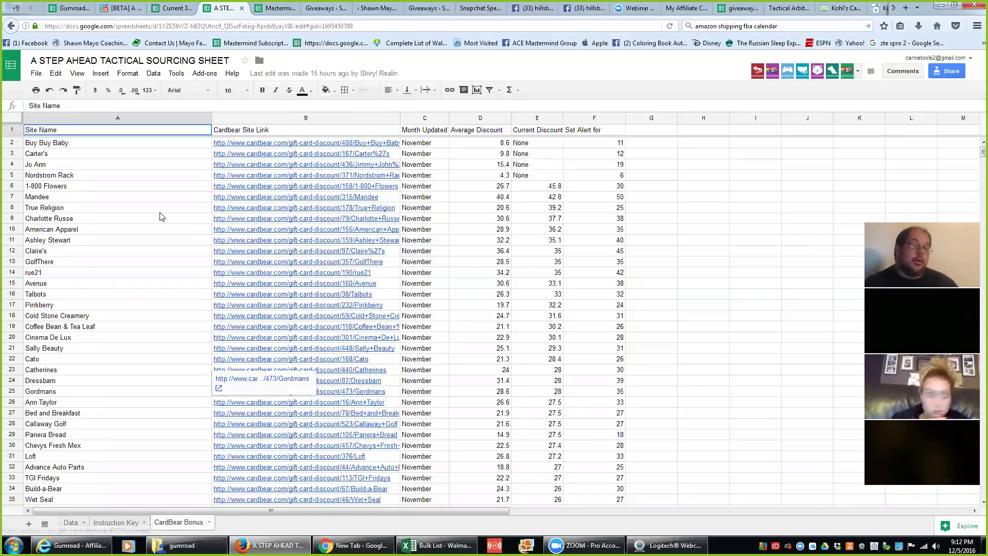
pyautogui.click(150, 176)
pyautogui.click(140, 146)
pyautogui.scroll(-5, 156, 242)
pyautogui.scroll(-20, 156, 242)
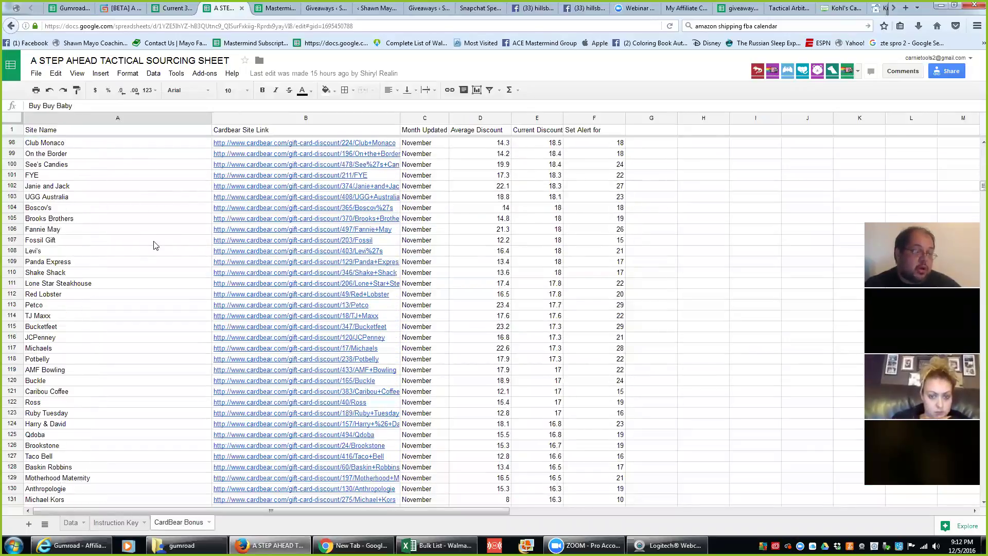
pyautogui.scroll(-20, 154, 241)
pyautogui.scroll(-20, 157, 239)
pyautogui.scroll(-20, 157, 239)
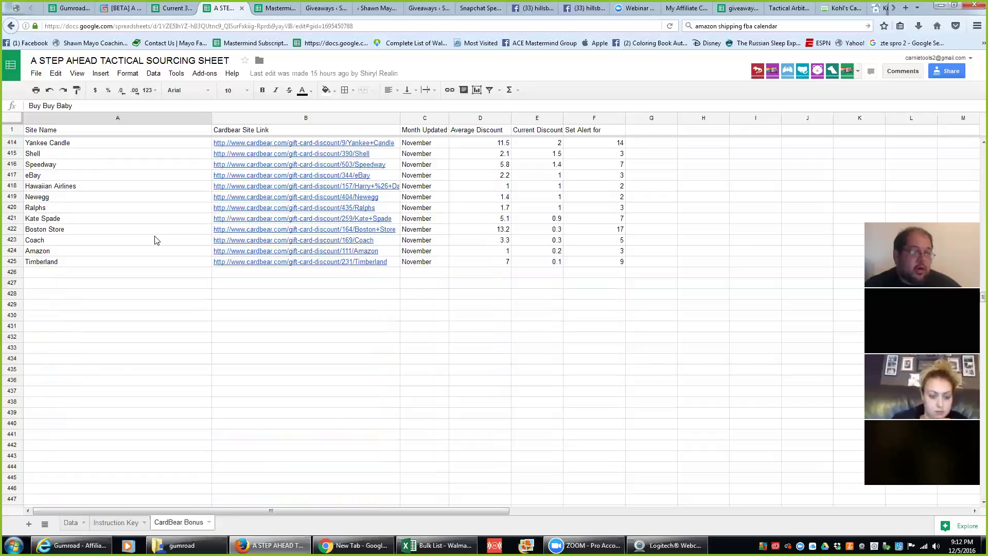
pyautogui.scroll(20, 160, 277)
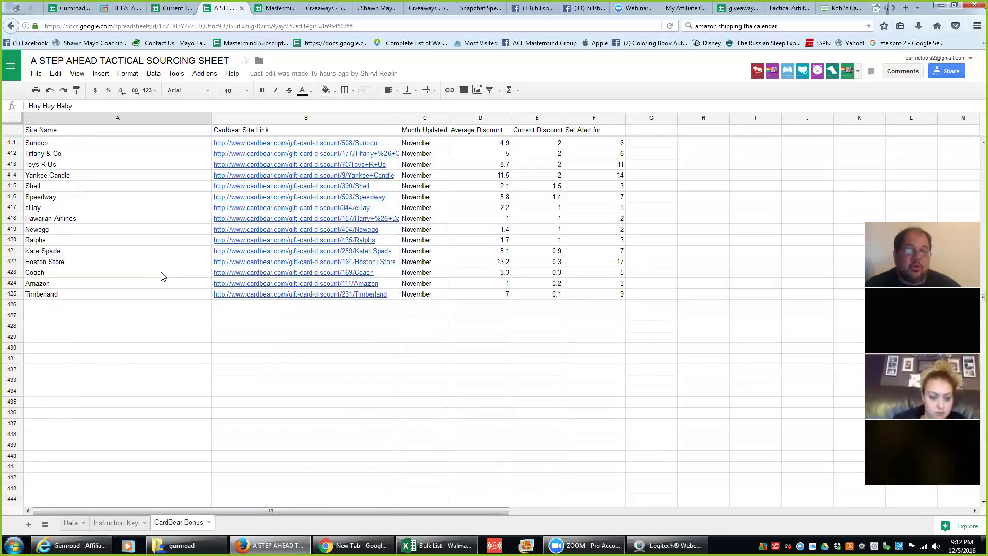
pyautogui.scroll(20, 161, 276)
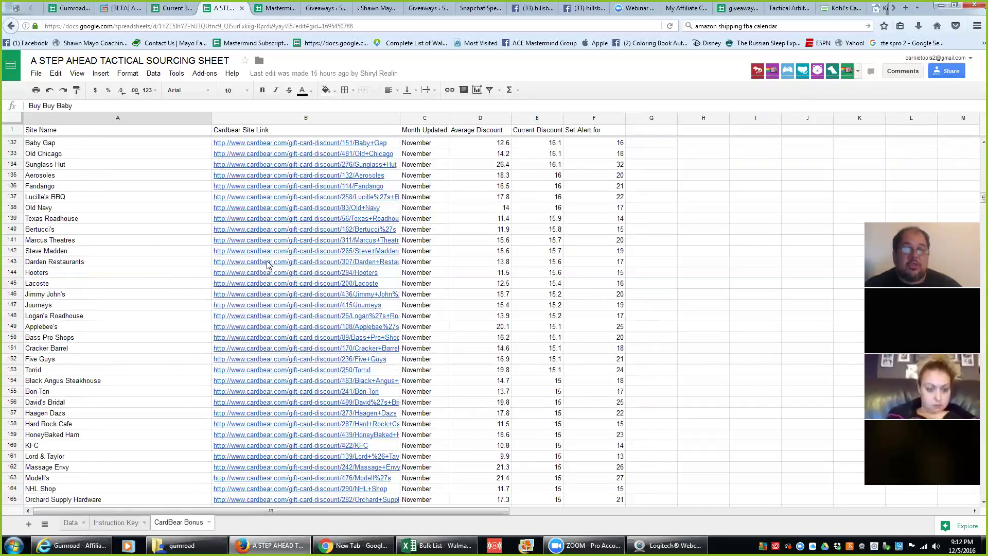
# Examine the Month Updated, Average Discount, Current Discount and Set Alert for columns for the gift card sites.
pyautogui.click(433, 144)
pyautogui.click(418, 198)
pyautogui.click(421, 241)
pyautogui.click(420, 305)
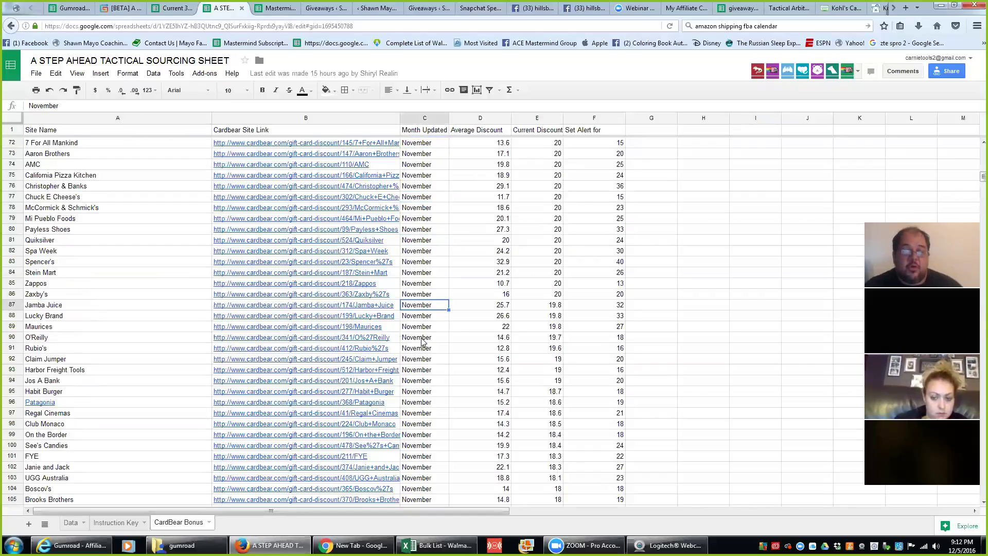
pyautogui.click(421, 338)
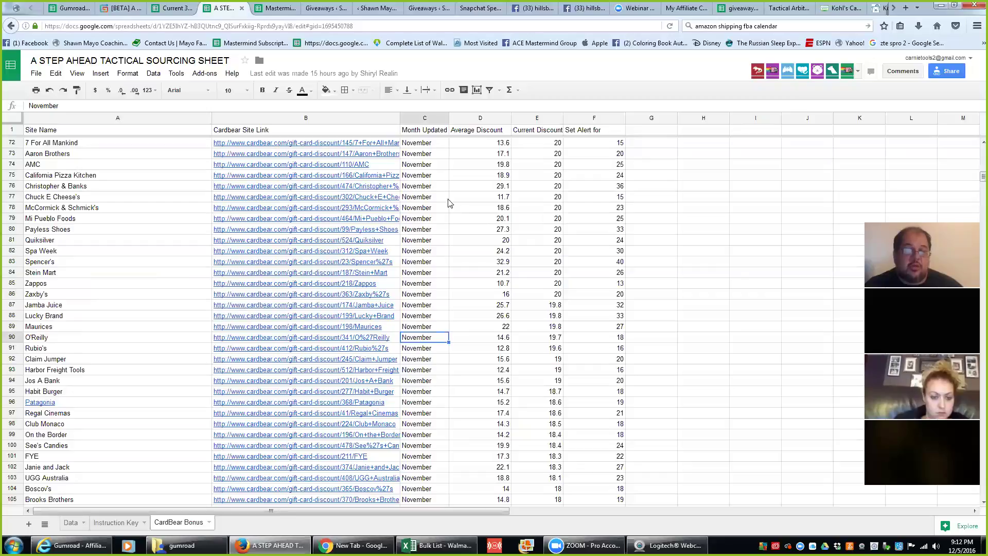
pyautogui.click(472, 146)
pyautogui.click(472, 221)
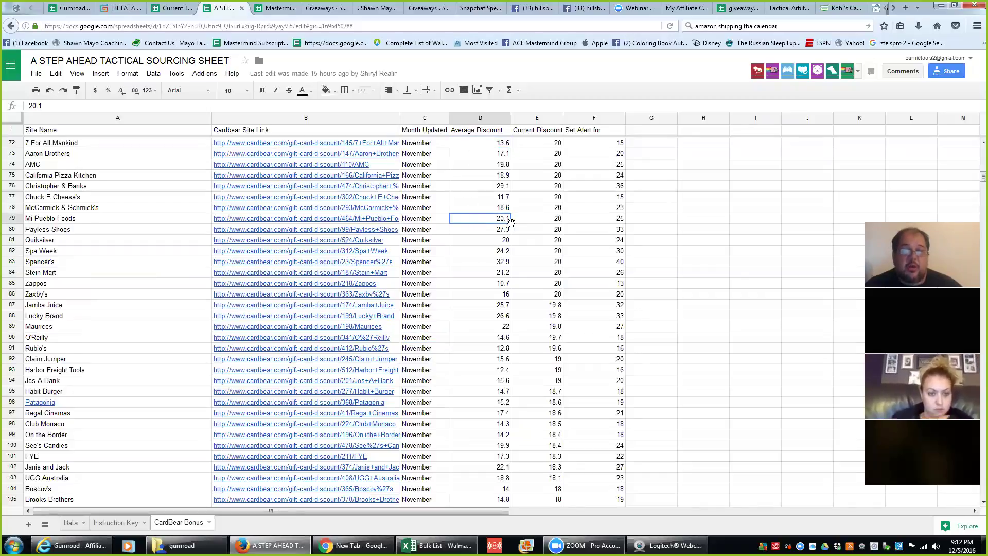
pyautogui.click(556, 155)
pyautogui.click(538, 237)
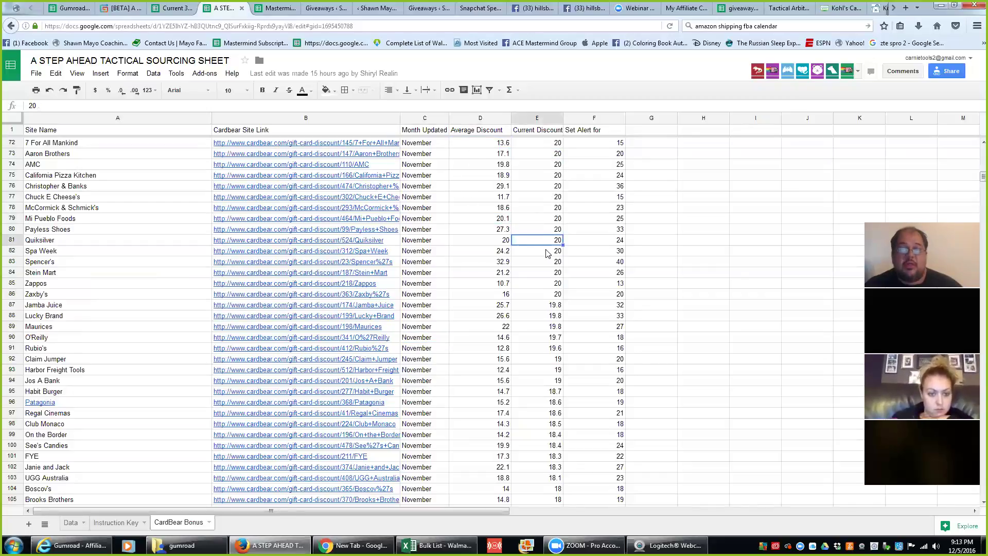
pyautogui.scroll(1, 593, 208)
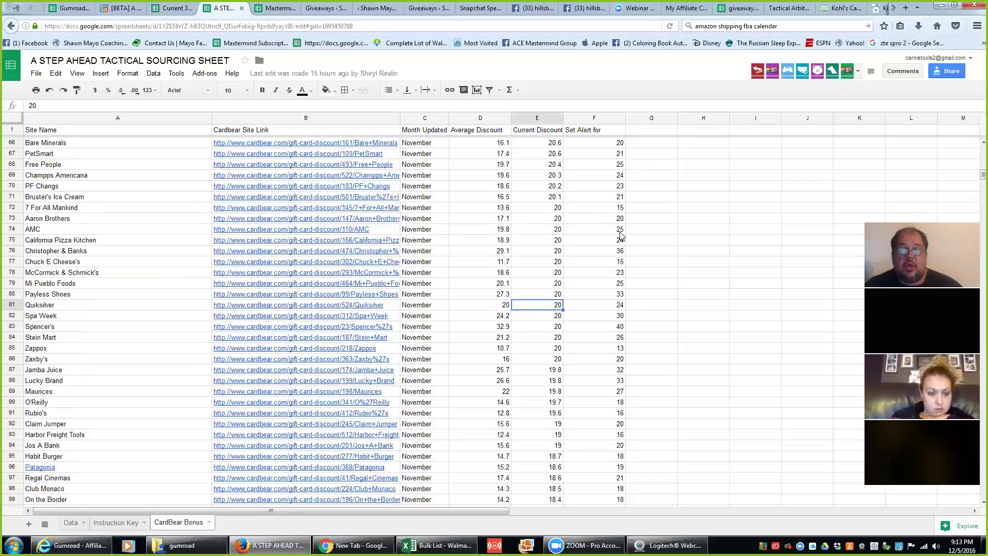
pyautogui.scroll(-1, 610, 290)
pyautogui.scroll(-6, 610, 294)
pyautogui.scroll(18, 609, 294)
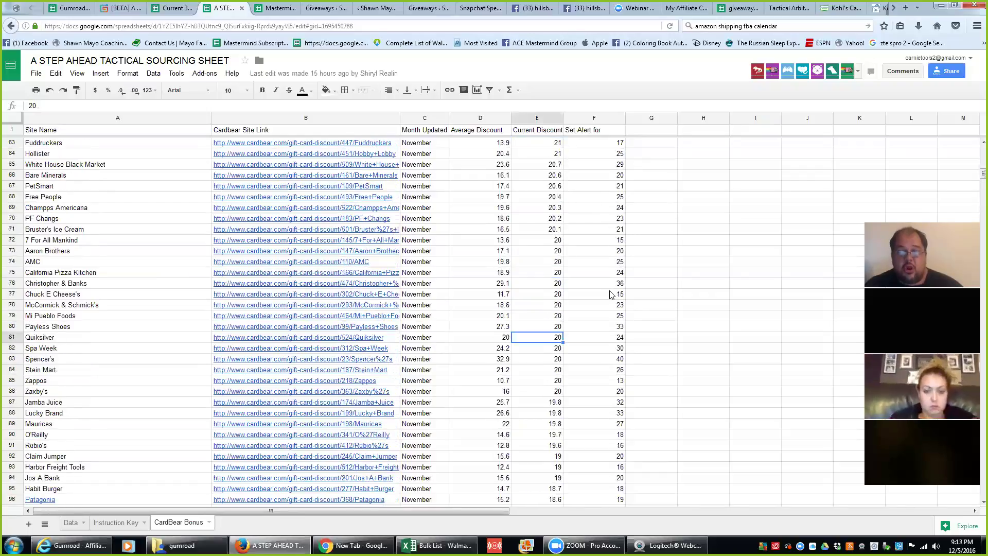
# Return to the start of the CardBear list and examine the Set Alert for values from Carter's to rue21.
pyautogui.scroll(11, 610, 294)
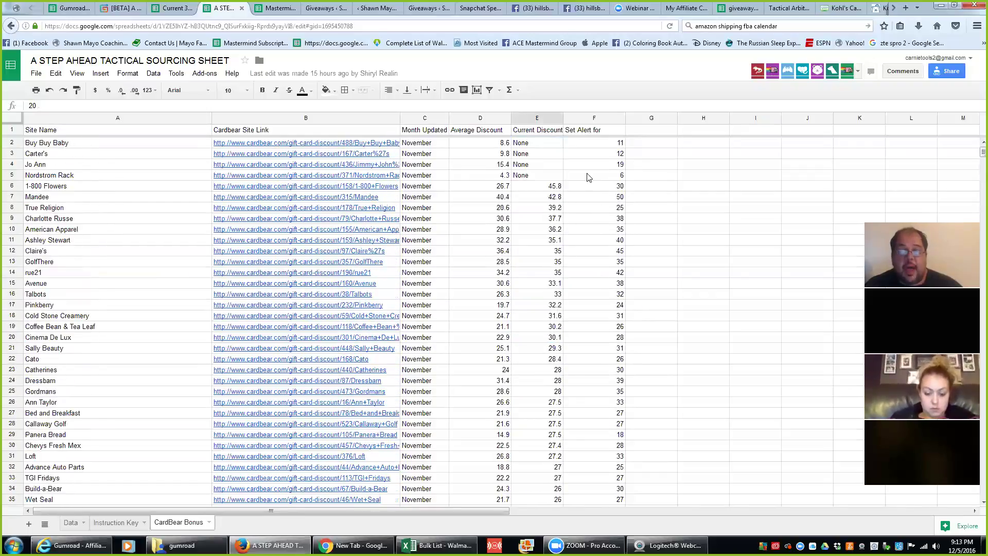
pyautogui.click(592, 154)
pyautogui.click(599, 207)
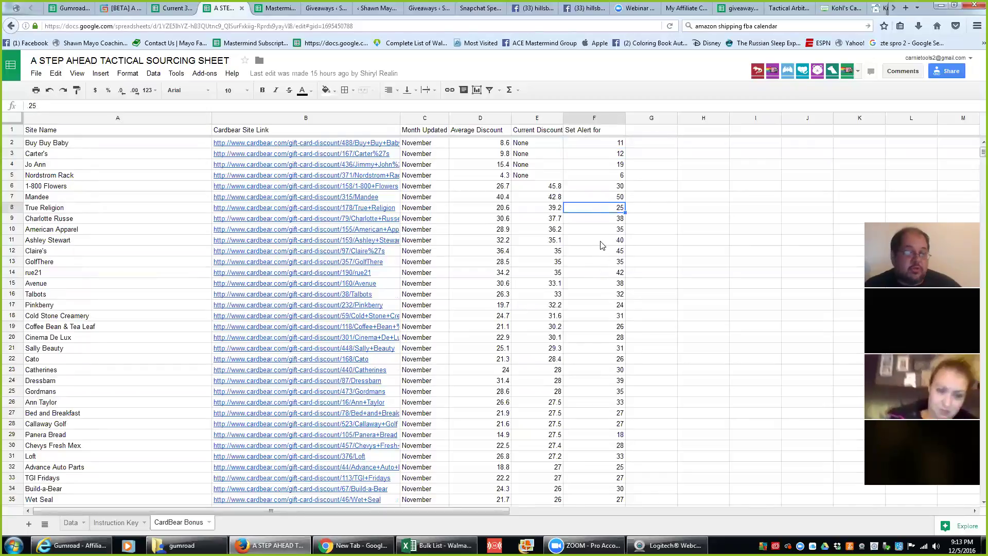
pyautogui.click(598, 265)
pyautogui.click(606, 219)
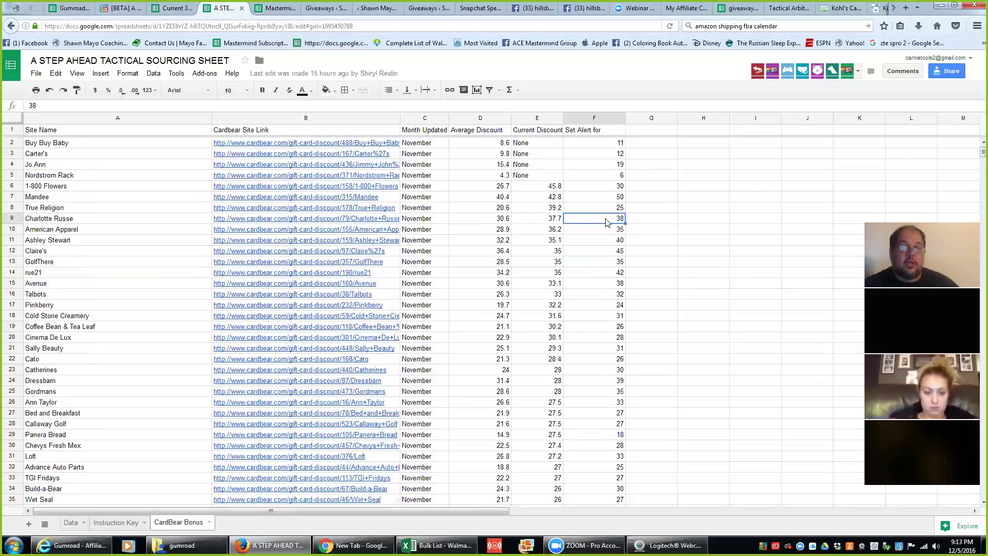
pyautogui.click(608, 244)
pyautogui.click(601, 277)
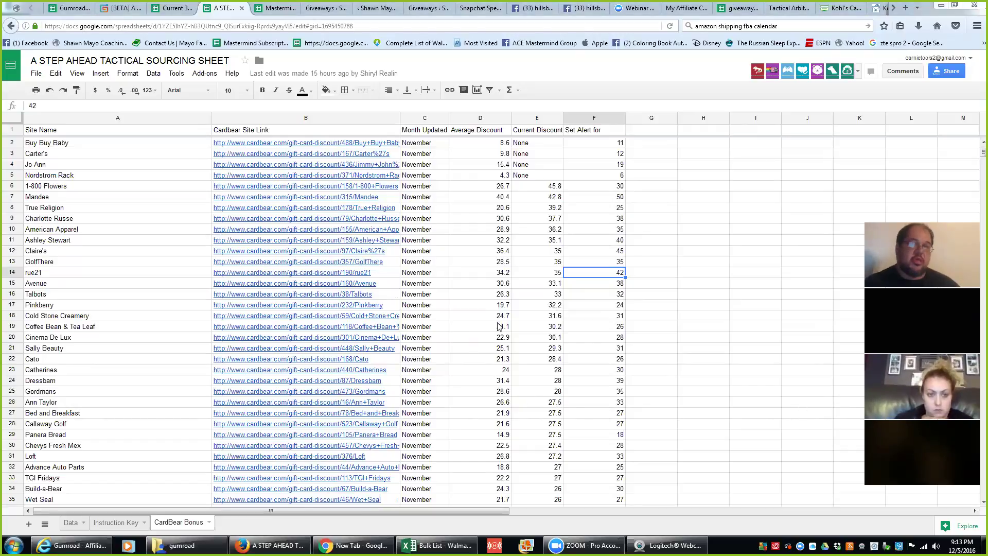
# View the Gumroad subscription page for the A Step Ahead Tactical Sourcing Sheet and return to the CardBear Bonus sheet.
pyautogui.click(125, 7)
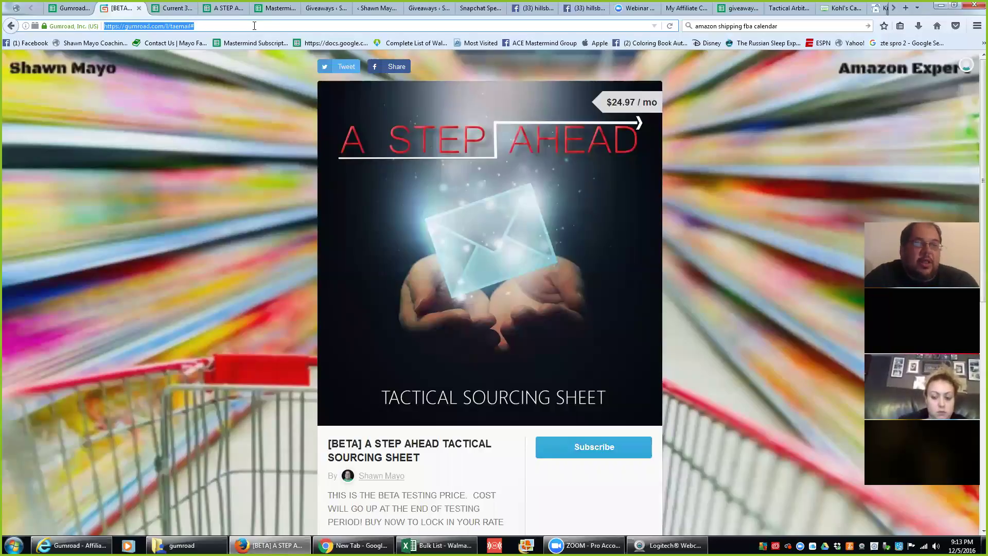
pyautogui.click(835, 464)
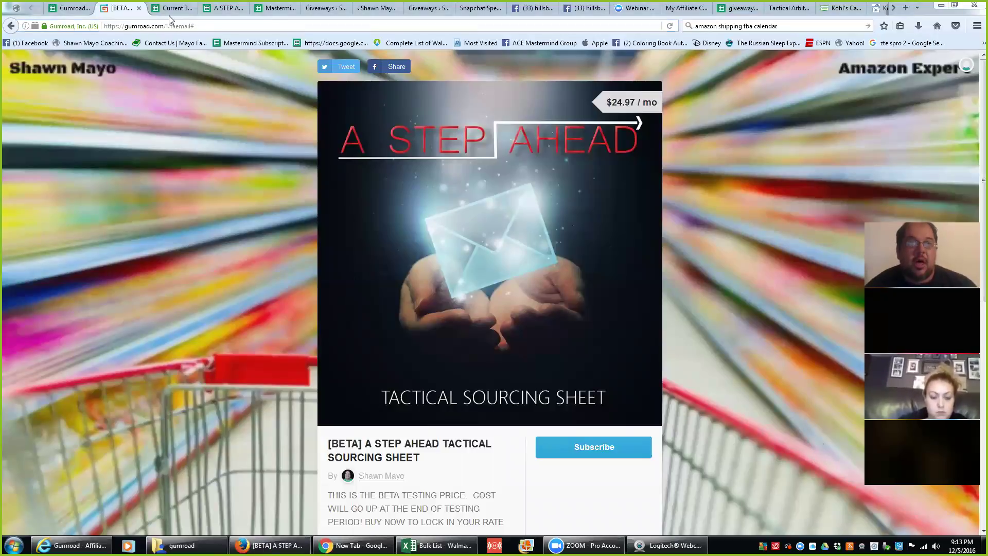
pyautogui.click(223, 8)
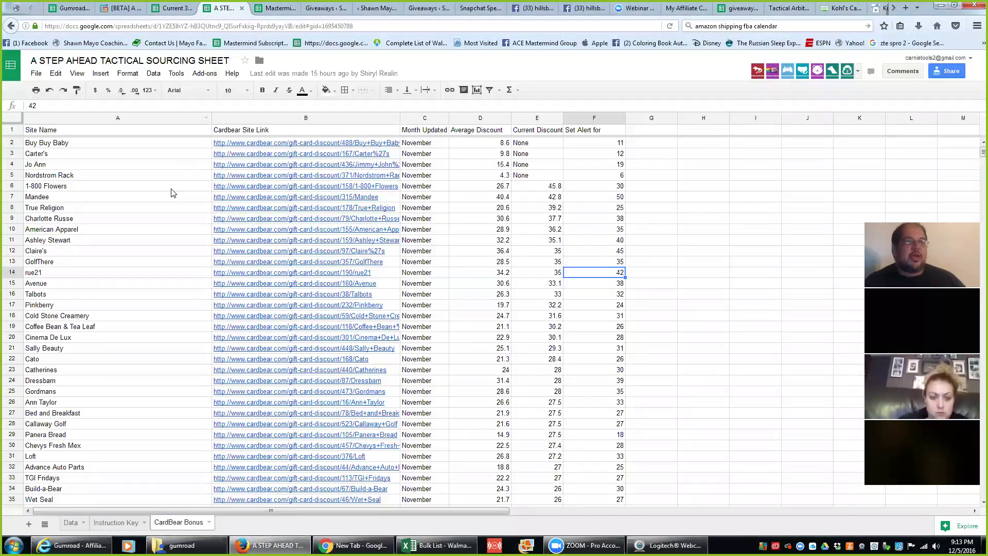